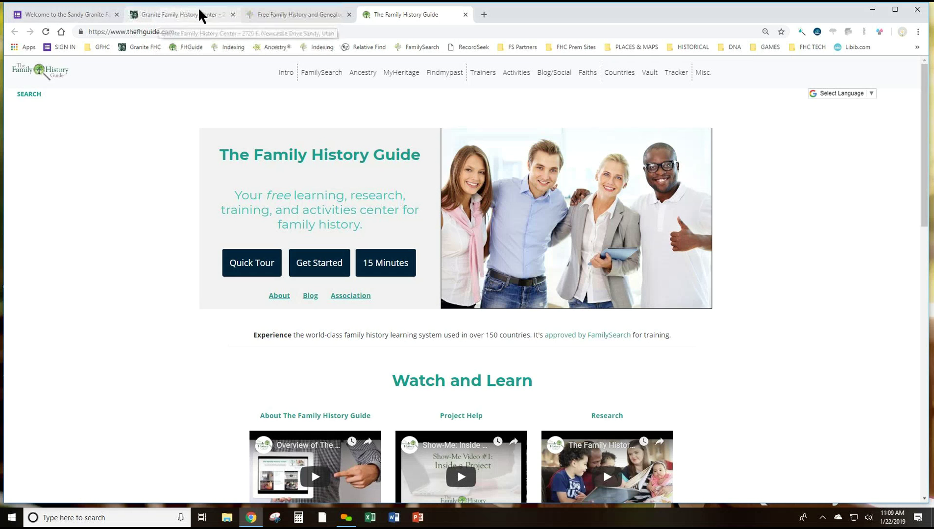
# Sign in to FamilySearch with the account's username and password
pyautogui.click(273, 14)
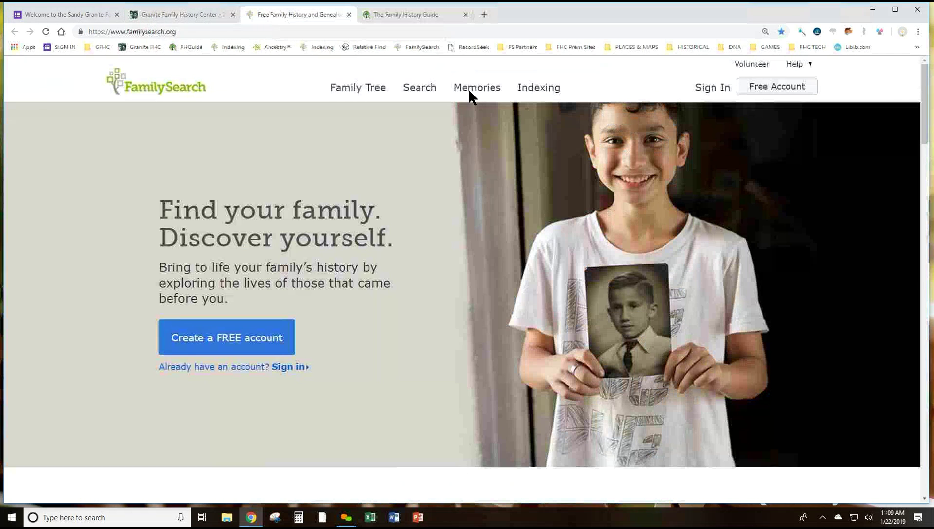
pyautogui.click(710, 88)
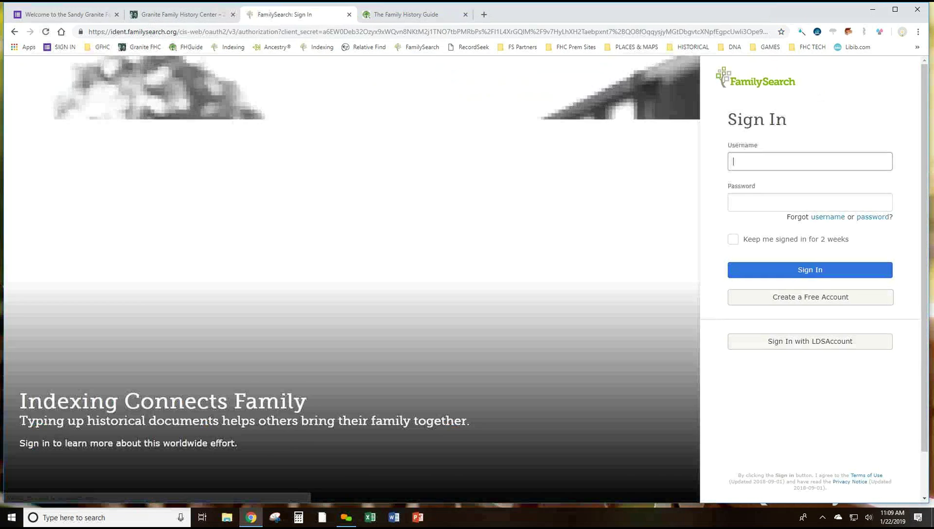
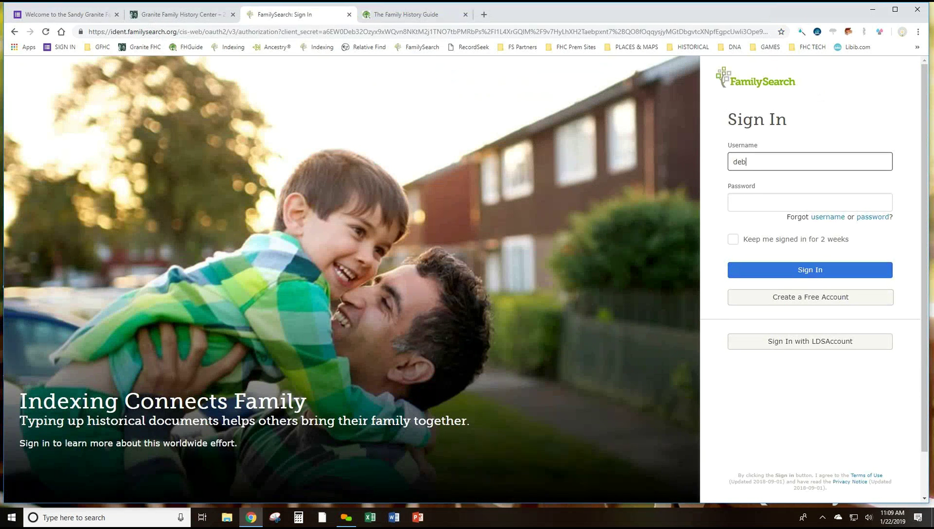
pyautogui.click(756, 202)
pyautogui.write('•••••••••••')
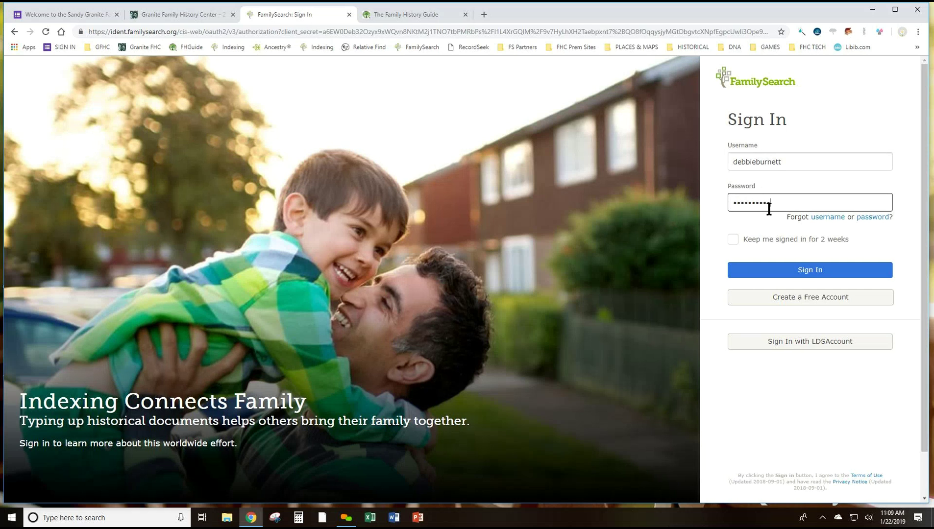
pyautogui.click(813, 271)
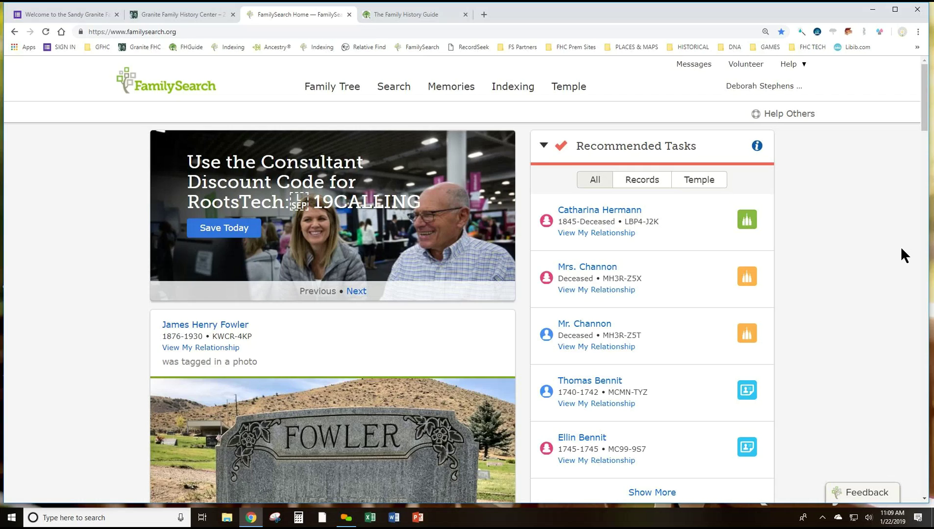
pyautogui.scroll(-5, 902, 249)
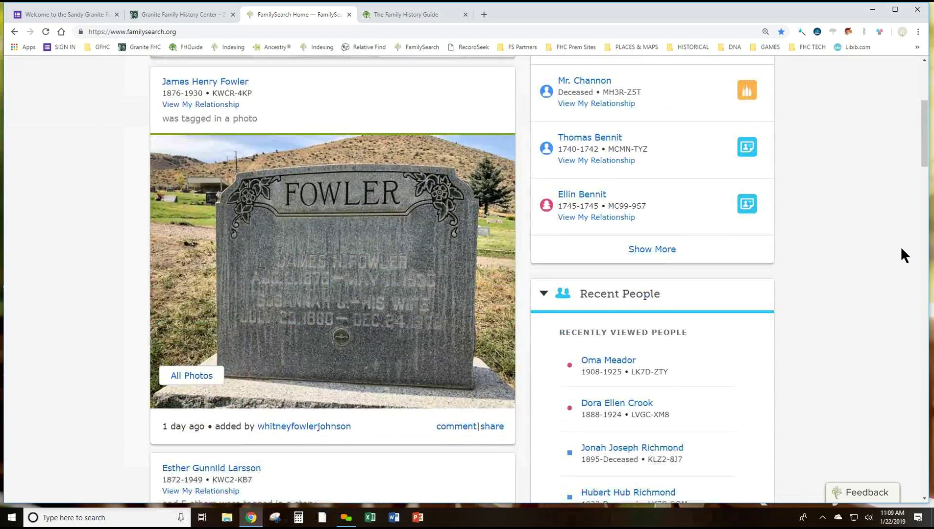
pyautogui.scroll(-2, 901, 249)
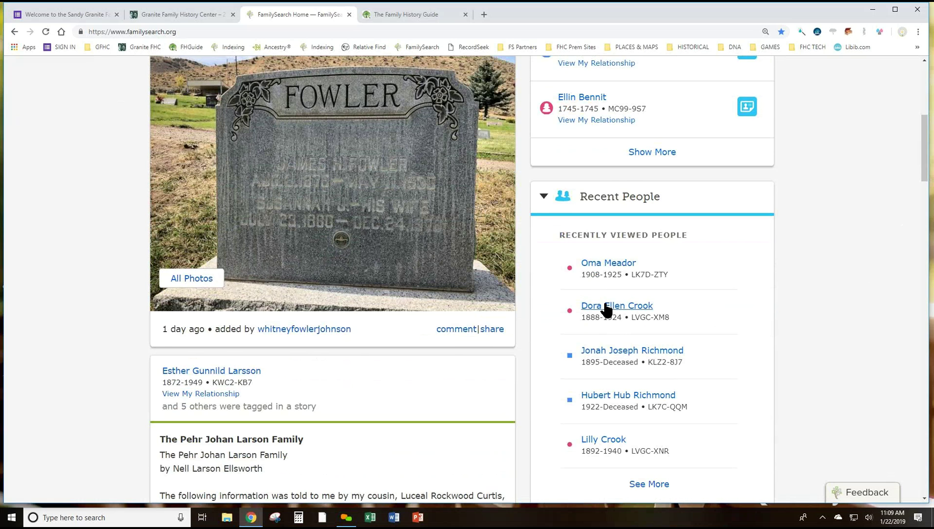
pyautogui.moveTo(609, 311)
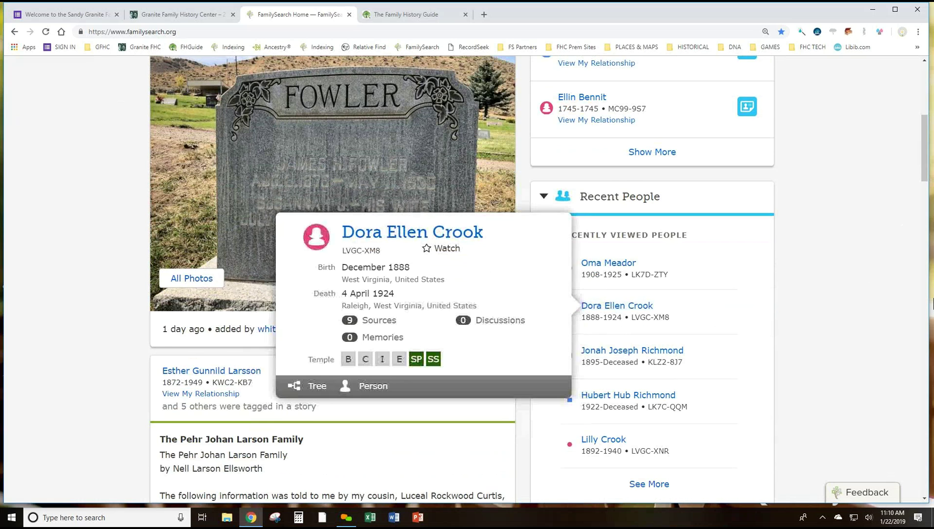
pyautogui.click(458, 236)
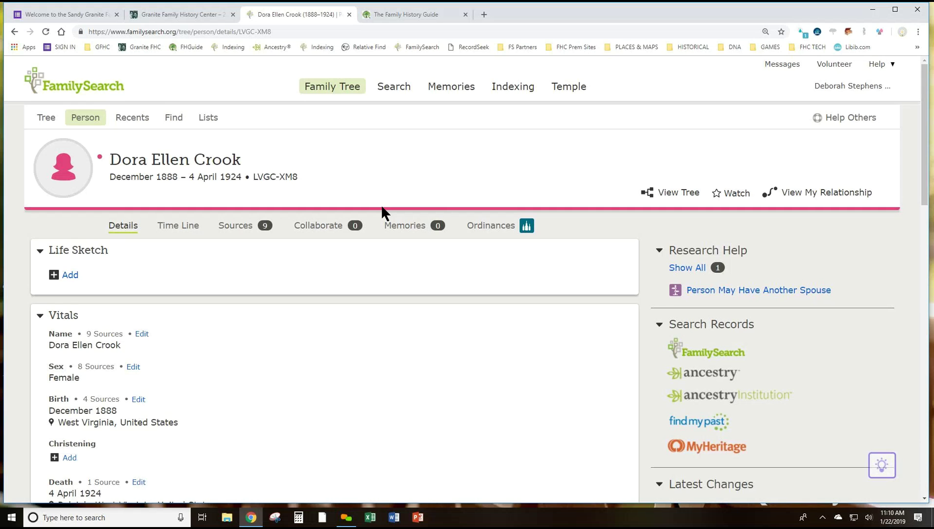
pyautogui.click(322, 226)
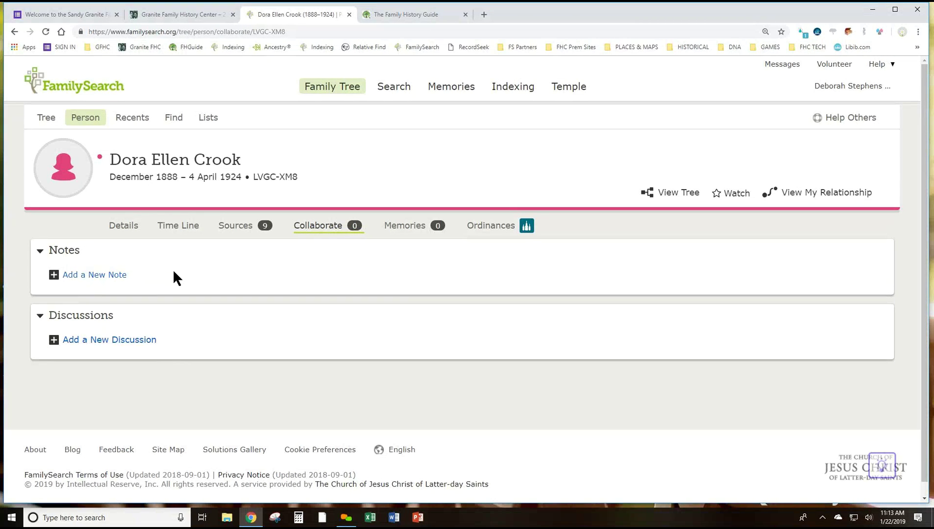
# Open a blank new discussion form in the Discussions panel
pyautogui.click(121, 343)
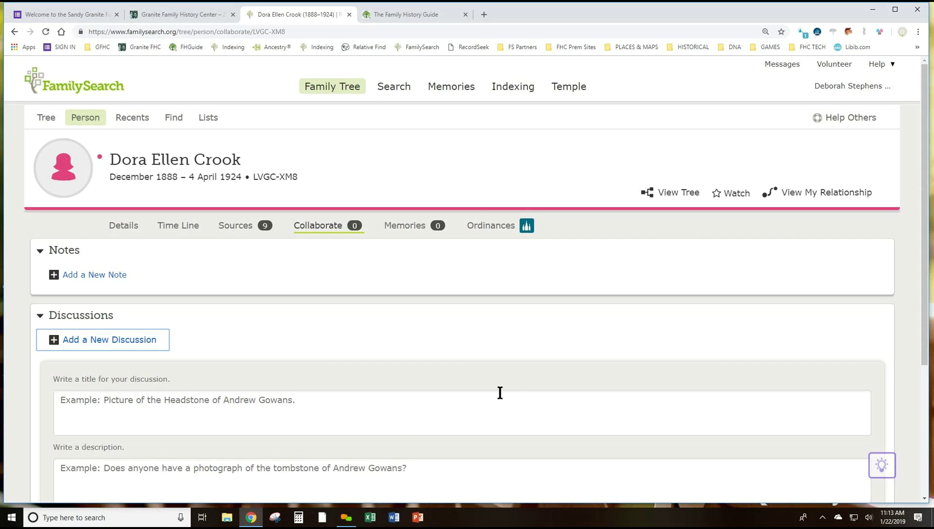
# Enter 'Research Log Census Records' as the new discussion's title
pyautogui.click(114, 402)
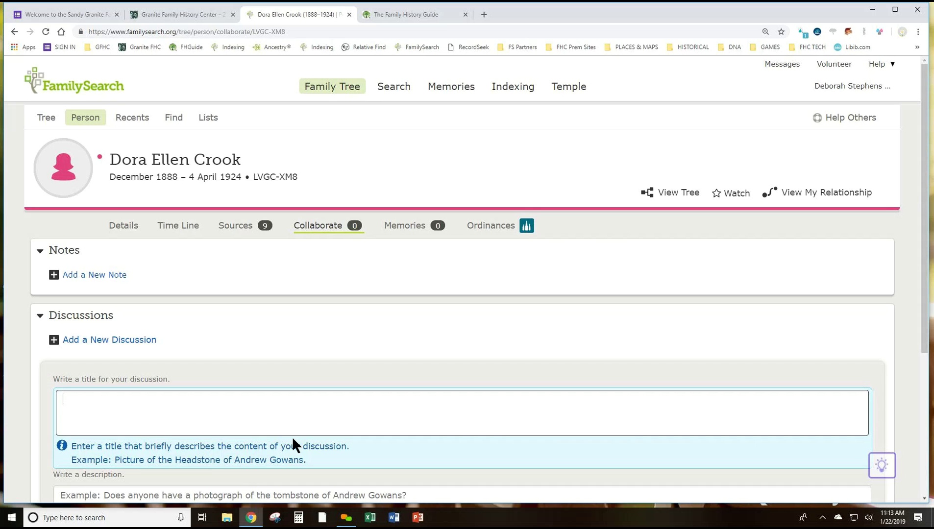
pyautogui.write('Research Log')
pyautogui.write('Census Records')
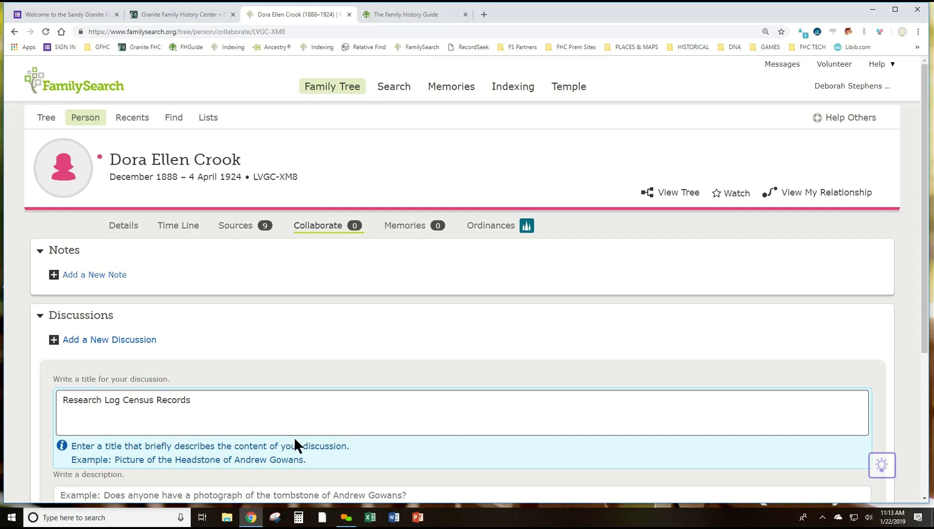
pyautogui.scroll(-3, 293, 436)
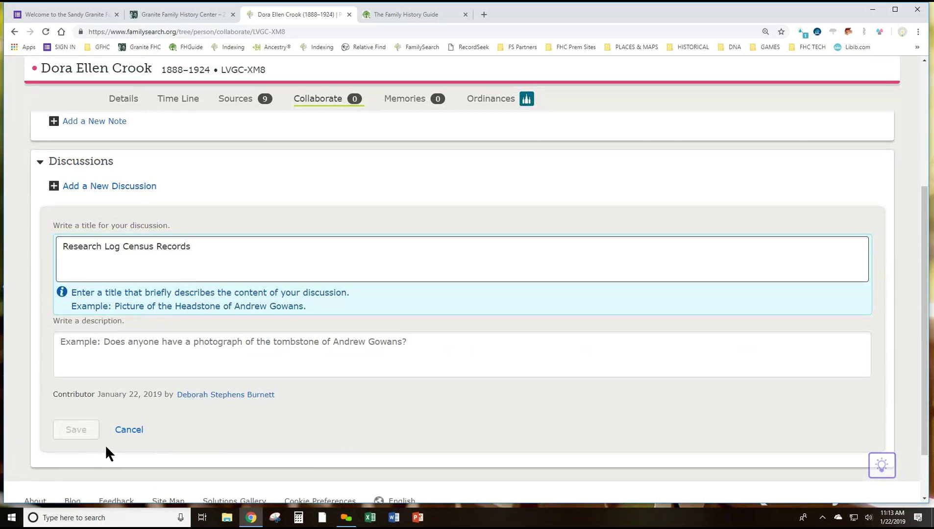
# Enter 1900, 1910 and 1920 on separate description lines and save the discussion
pyautogui.click(76, 342)
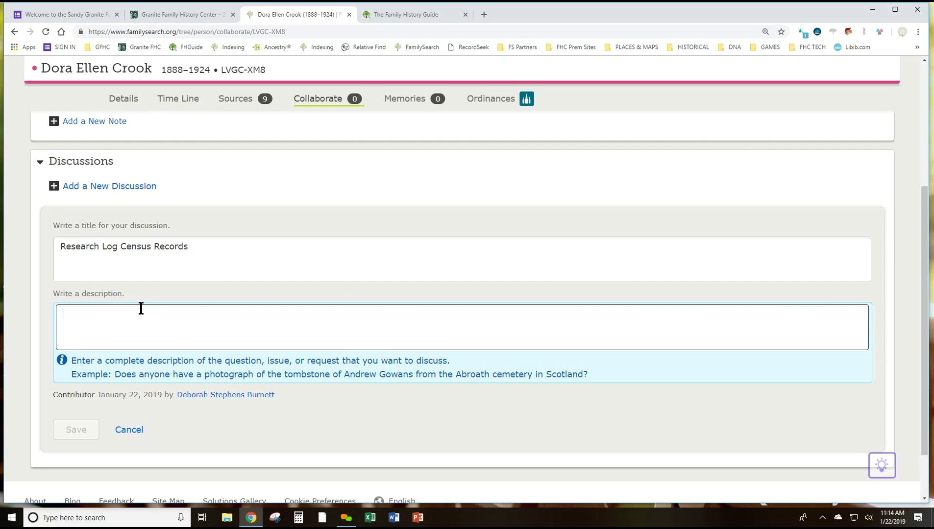
pyautogui.write('1900')
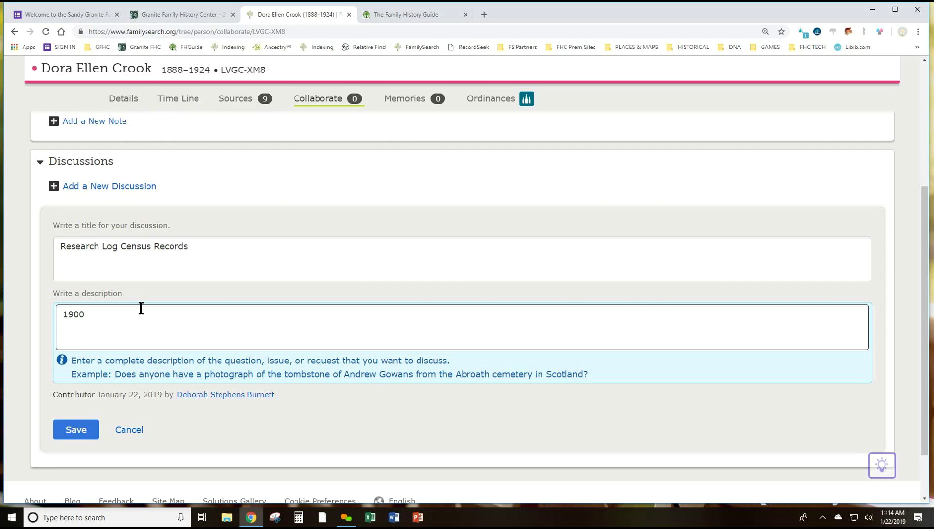
pyautogui.press('Return')
pyautogui.write('1910')
pyautogui.press('Return')
pyautogui.write('1920')
pyautogui.click(72, 431)
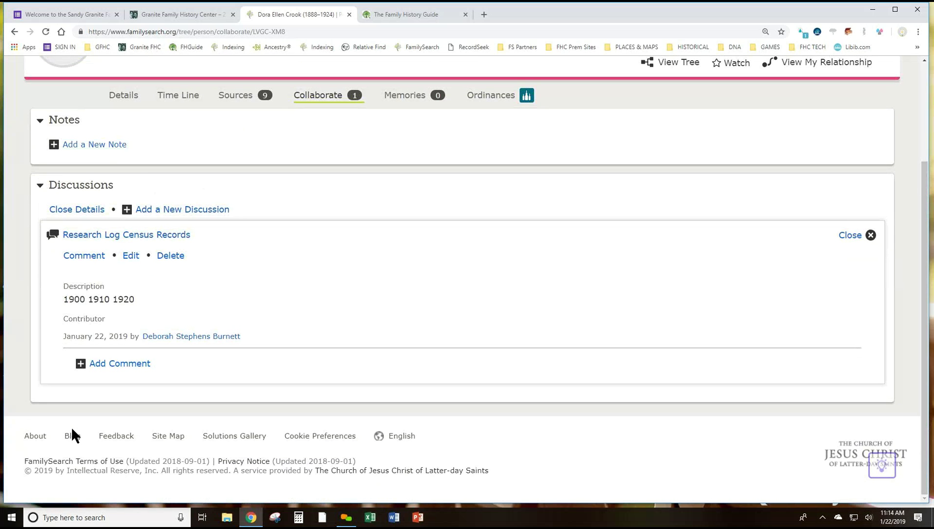
# Start a second discussion titled 'Research Log Vital Records'
pyautogui.click(192, 211)
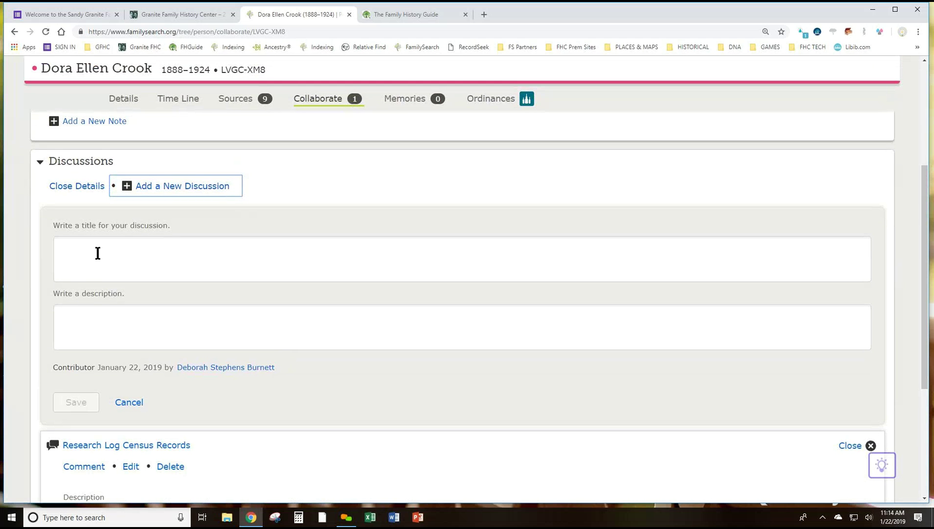
pyautogui.click(96, 250)
pyautogui.write('Research Log Vital recor')
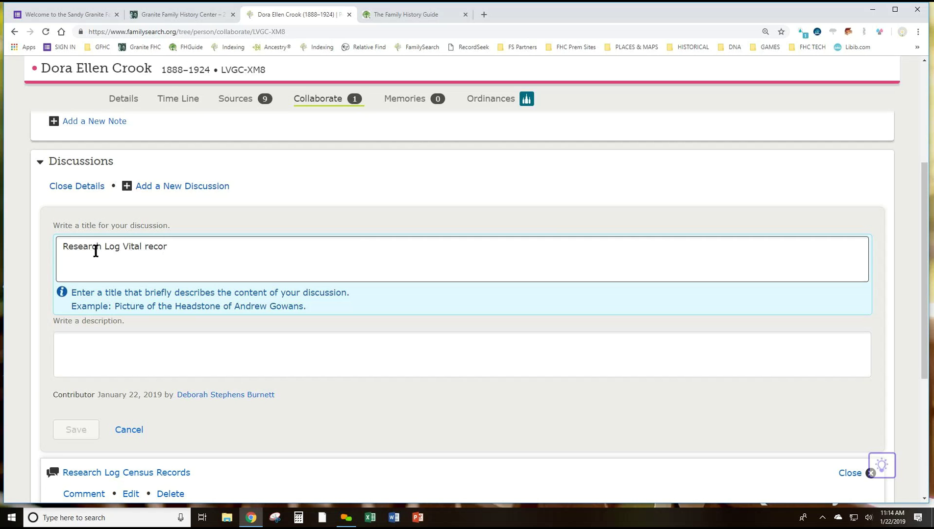
pyautogui.press('BackSpace')
pyautogui.press('BackSpace')
pyautogui.press('BackSpace')
pyautogui.press('BackSpace')
pyautogui.press('BackSpace')
pyautogui.write('Records')
# Describe it as Birth, Marriage Marriage, Death on separate lines, save, and collapse the details
pyautogui.click(88, 342)
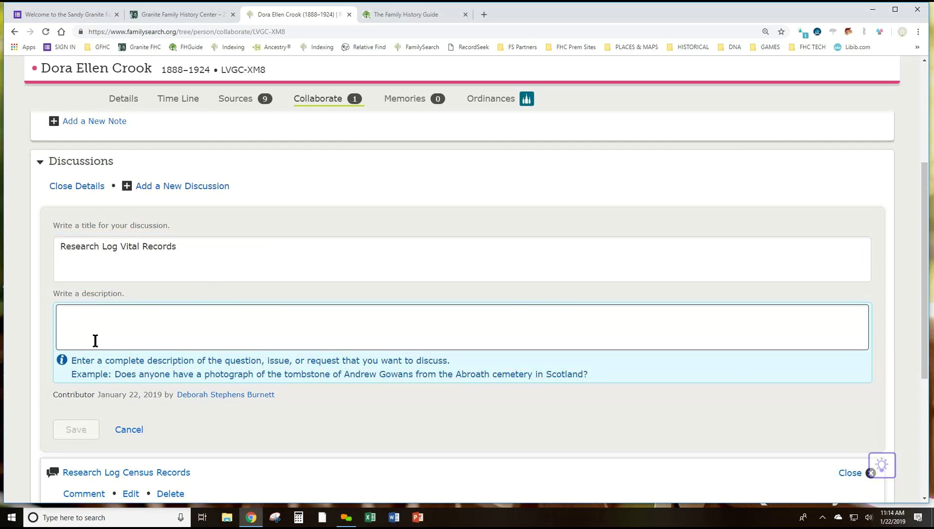
pyautogui.write('Birth')
pyautogui.press('Return')
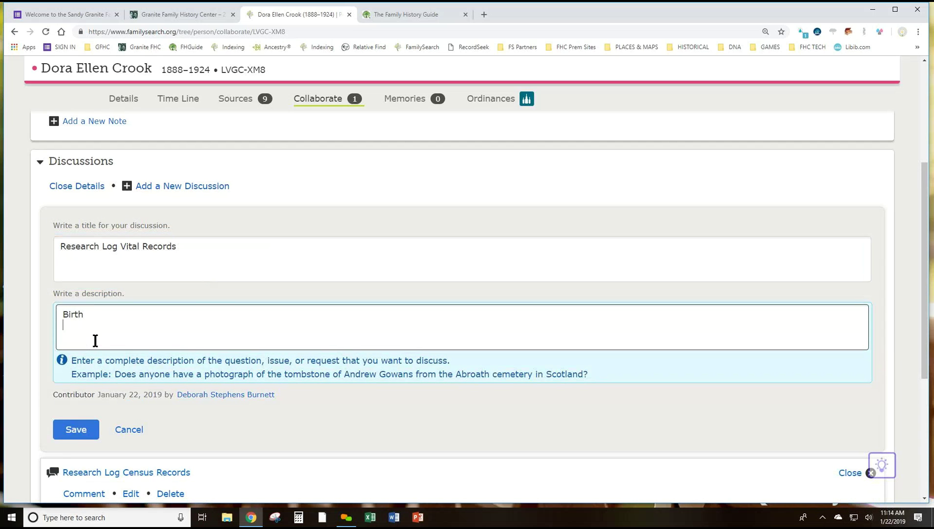
pyautogui.write('Marriage Marriage')
pyautogui.press('Return')
pyautogui.write('Death')
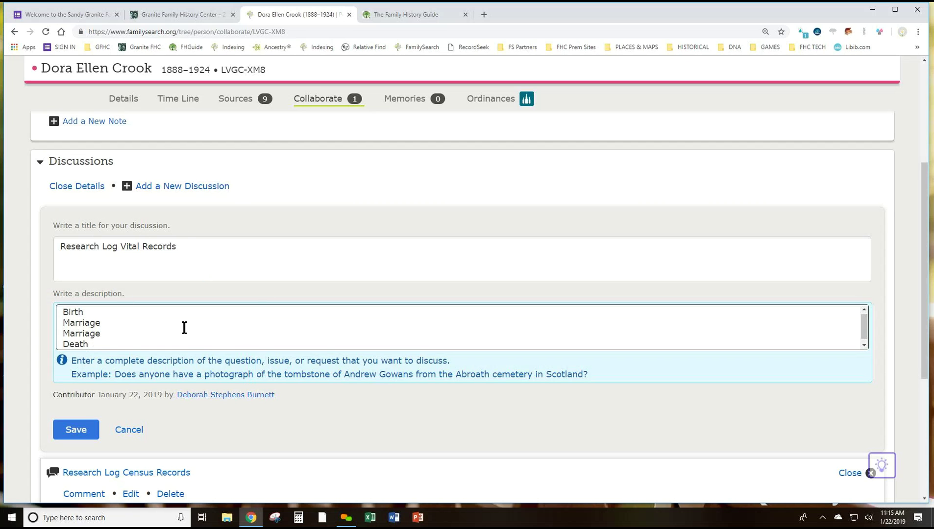
pyautogui.click(75, 430)
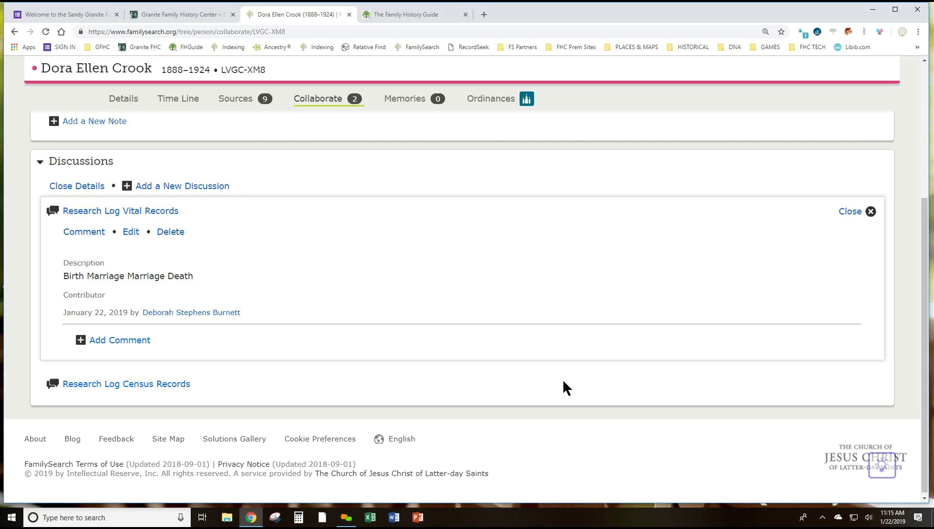
pyautogui.click(849, 212)
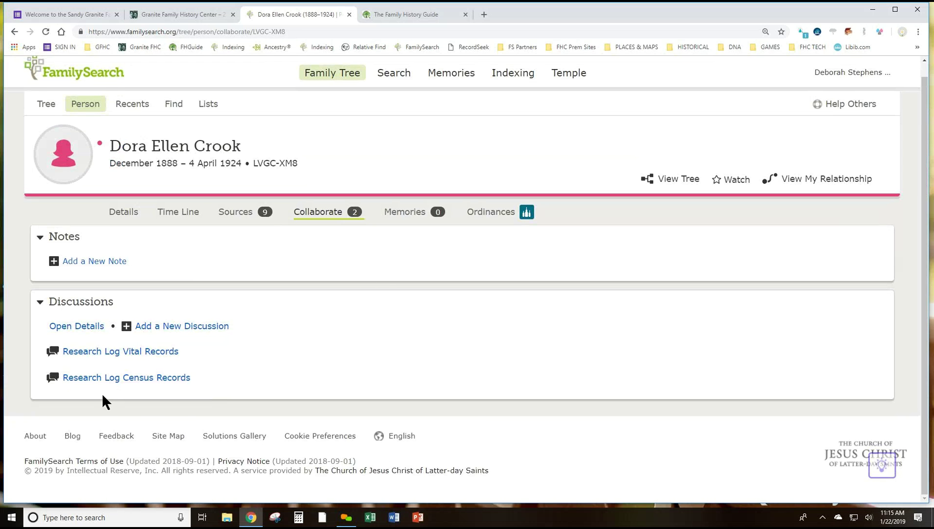
# Expand the Research Log Census Records discussion and switch it to edit mode
pyautogui.click(101, 378)
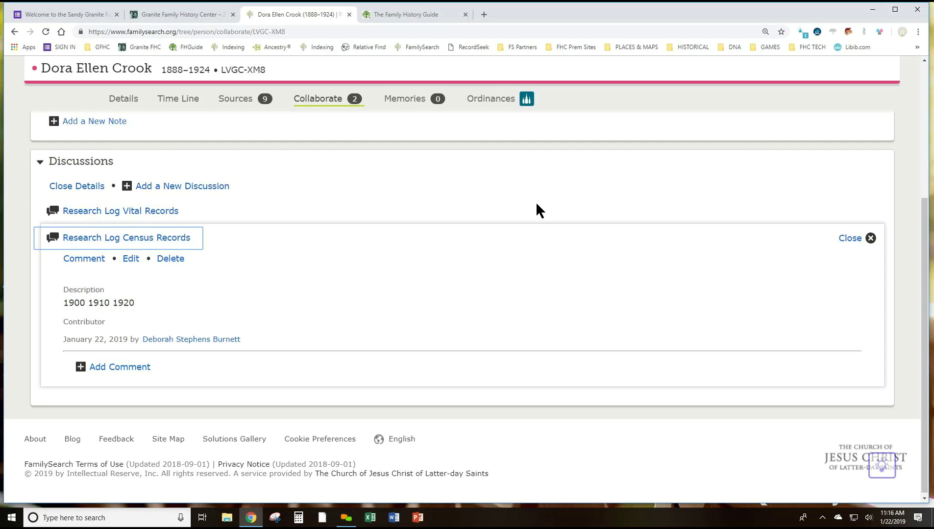
pyautogui.click(130, 258)
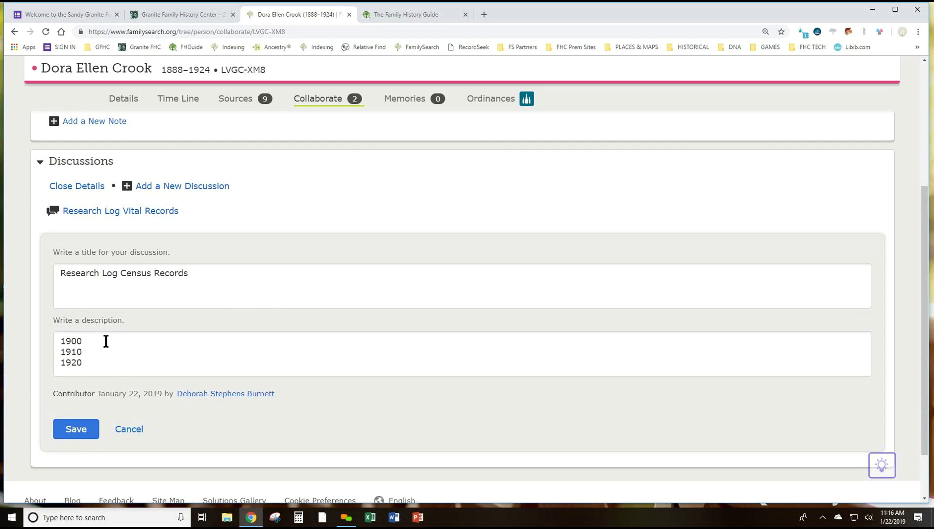
# Mark 1900 and 1910 'found' and 1920 'could not find in FS or ANC', then save
pyautogui.click(156, 337)
pyautogui.write('found')
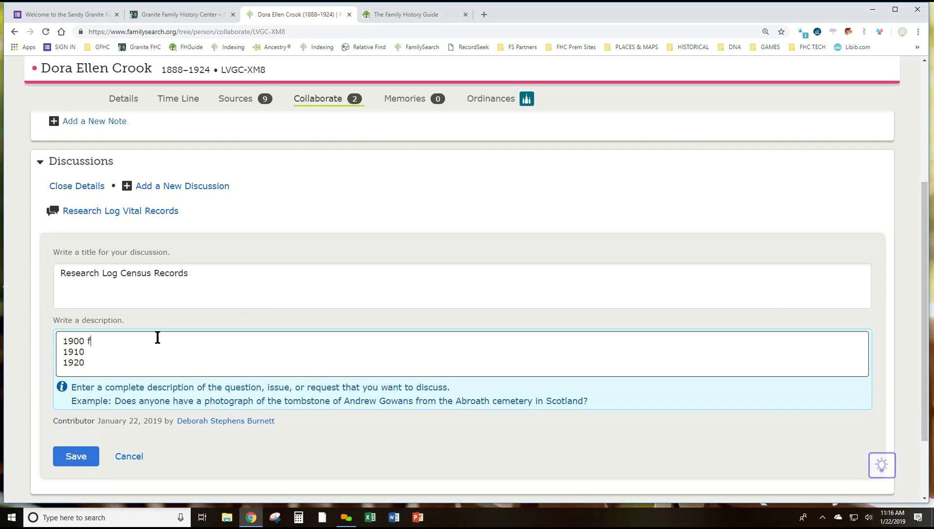
pyautogui.click(90, 351)
pyautogui.write('found')
pyautogui.click(95, 367)
pyautogui.write('could not find i')
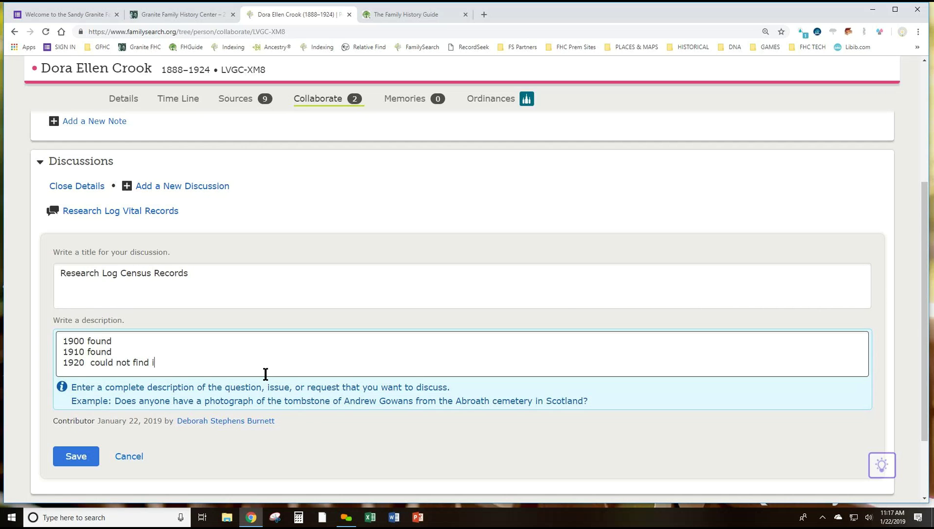
pyautogui.write('n FS or ANC.')
pyautogui.click(69, 457)
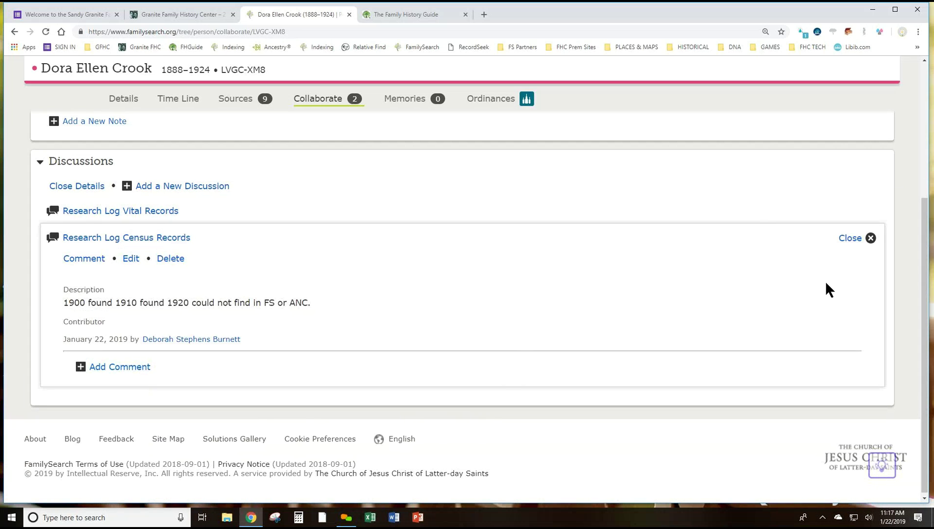
pyautogui.click(851, 239)
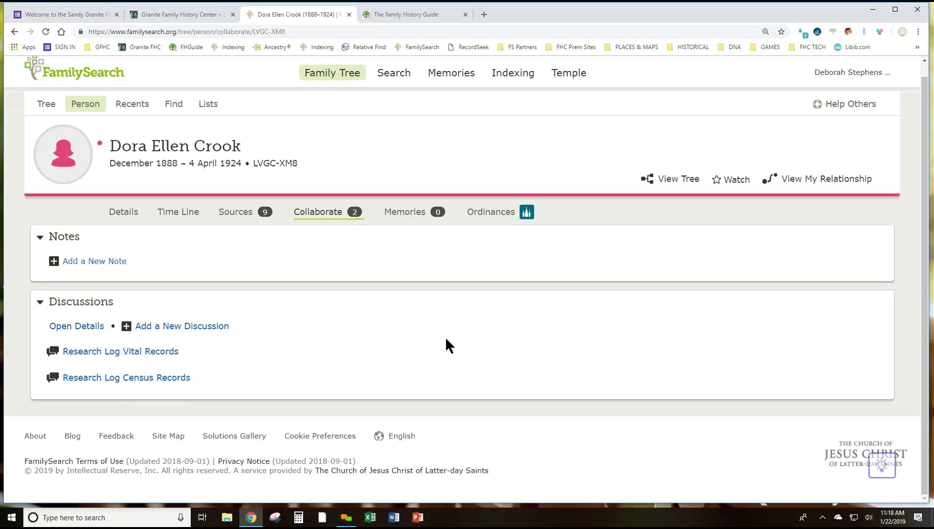
pyautogui.click(161, 378)
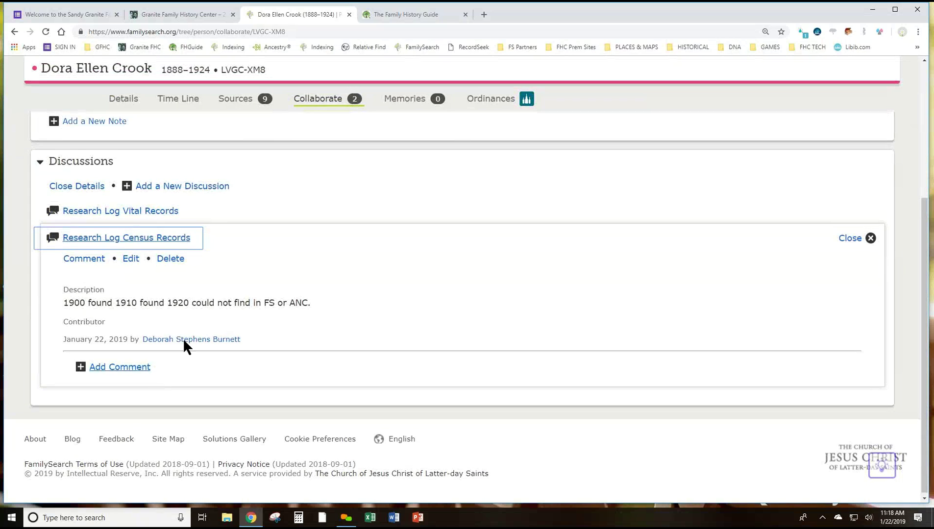
# Append 'Need 1920' to the census discussion title, save it, and collapse the details
pyautogui.click(128, 259)
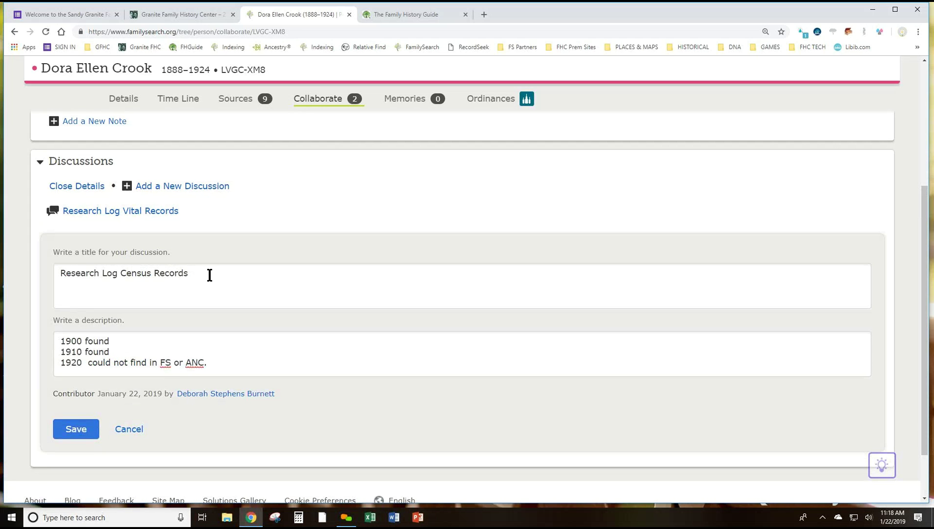
pyautogui.click(204, 271)
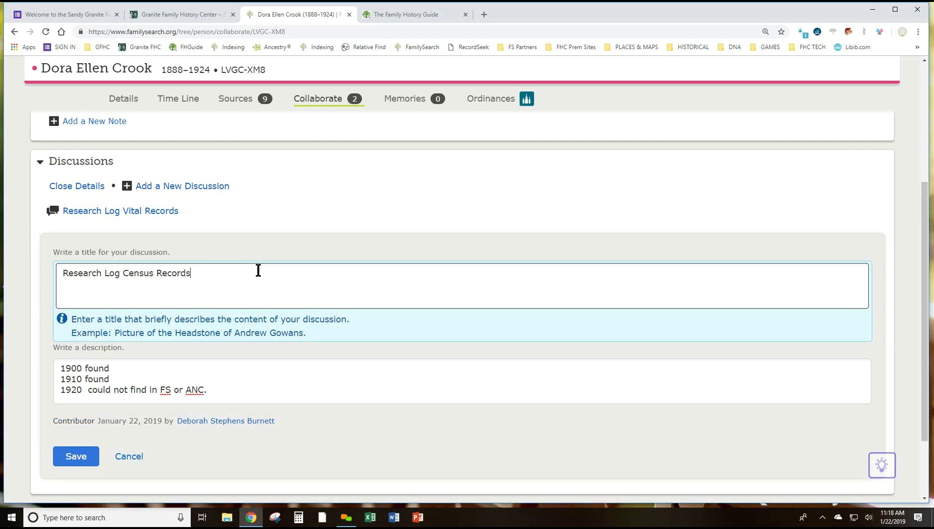
pyautogui.write('Need 1920')
pyautogui.click(74, 457)
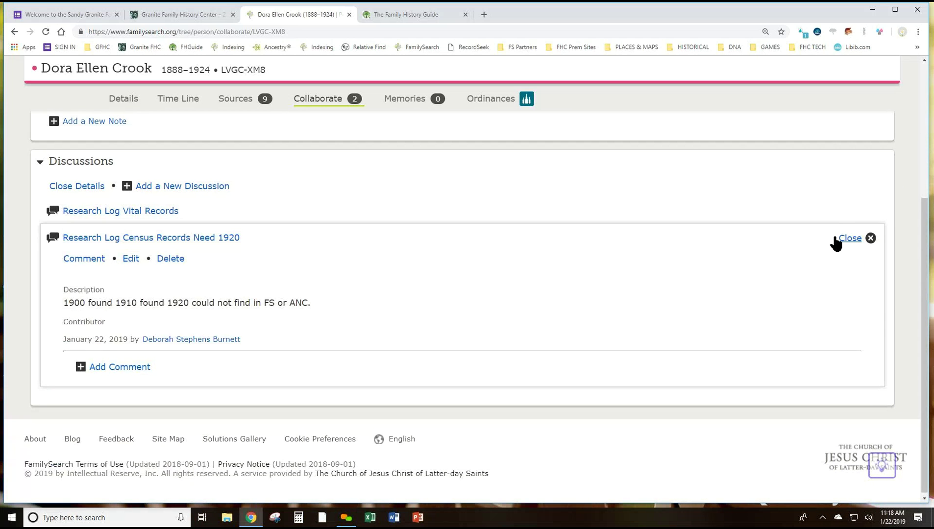
pyautogui.click(844, 239)
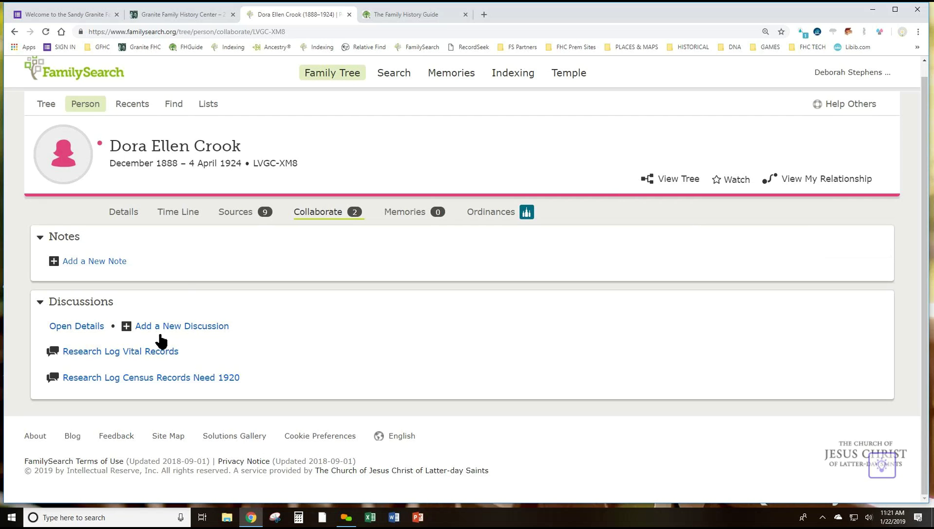
pyautogui.click(189, 309)
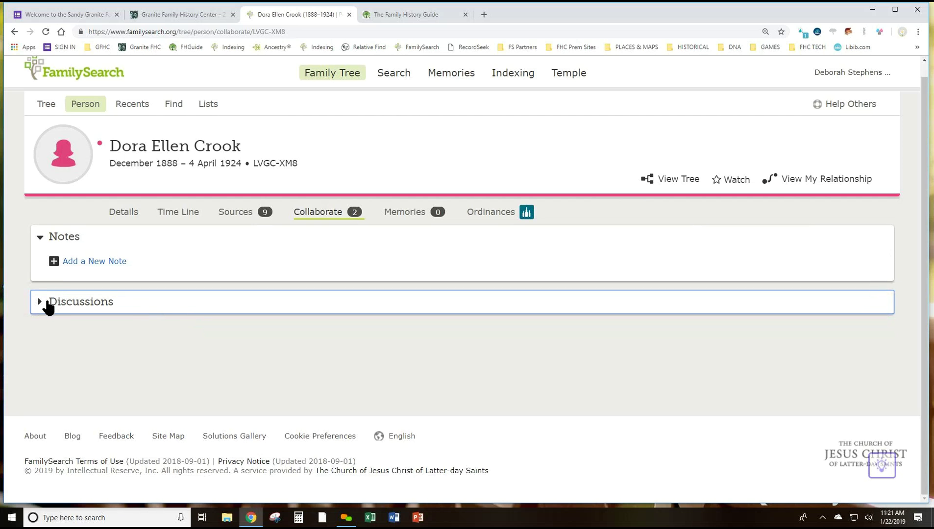
pyautogui.click(41, 305)
pyautogui.click(184, 327)
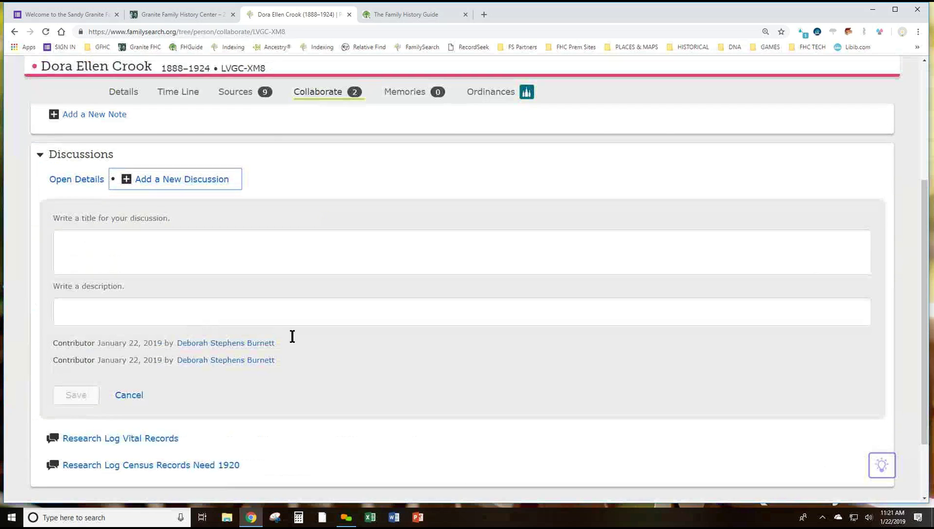
pyautogui.click(116, 255)
pyautogui.write('P')
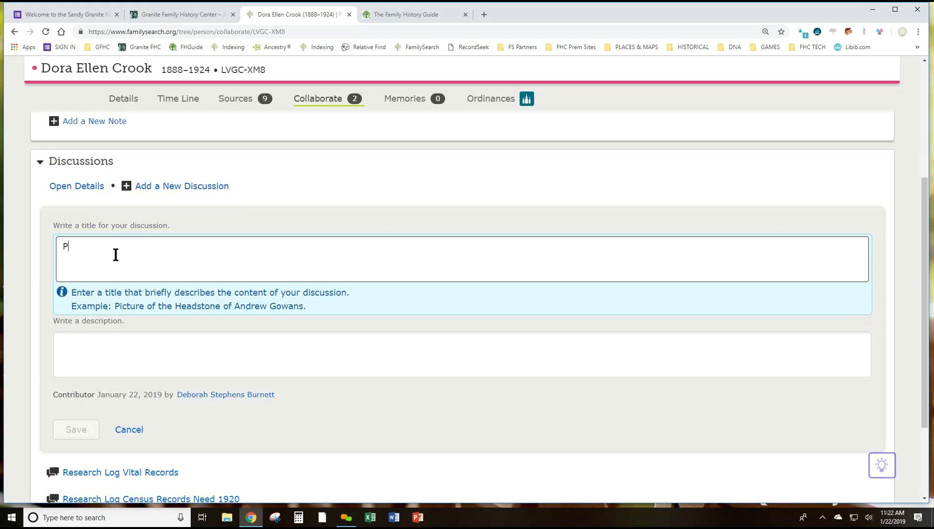
pyautogui.write('ossible marriage')
pyautogui.click(82, 350)
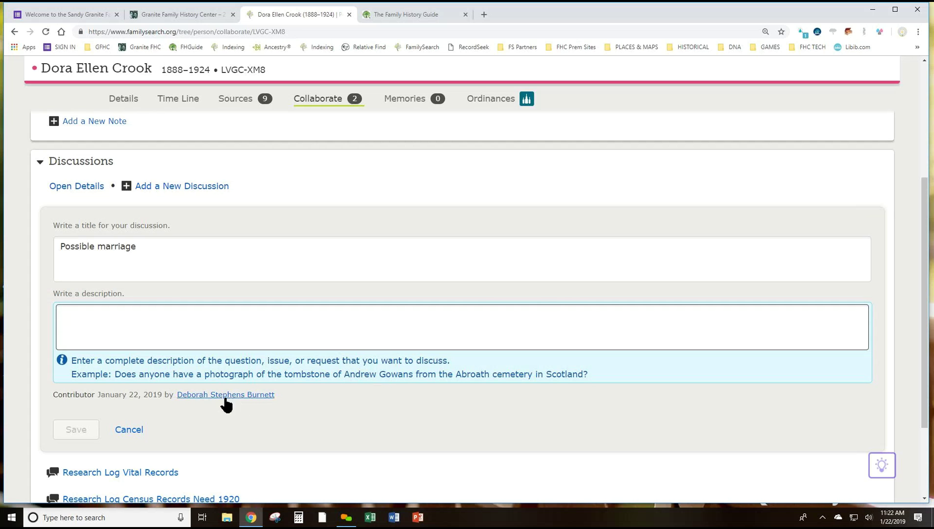
pyautogui.click(130, 432)
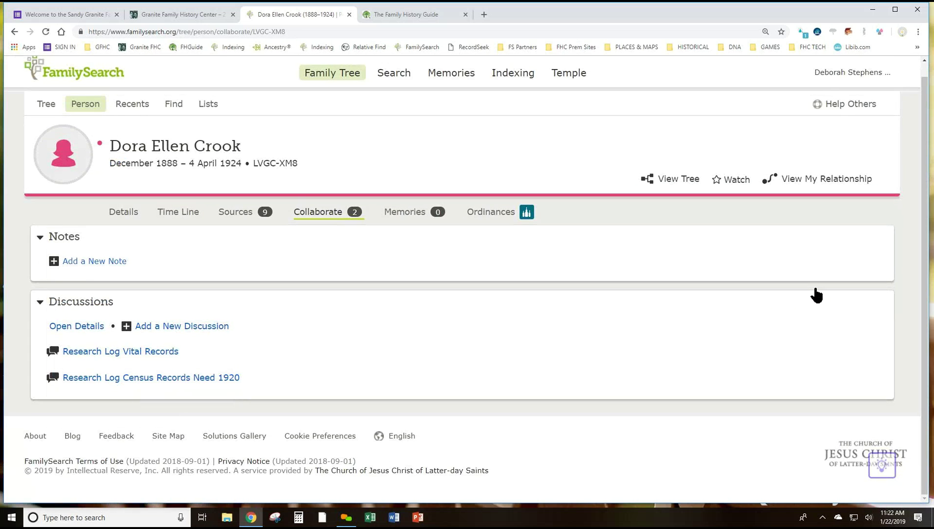
# Expand the 1920 census research log, review the nine attached sources, then return to discussions
pyautogui.click(185, 382)
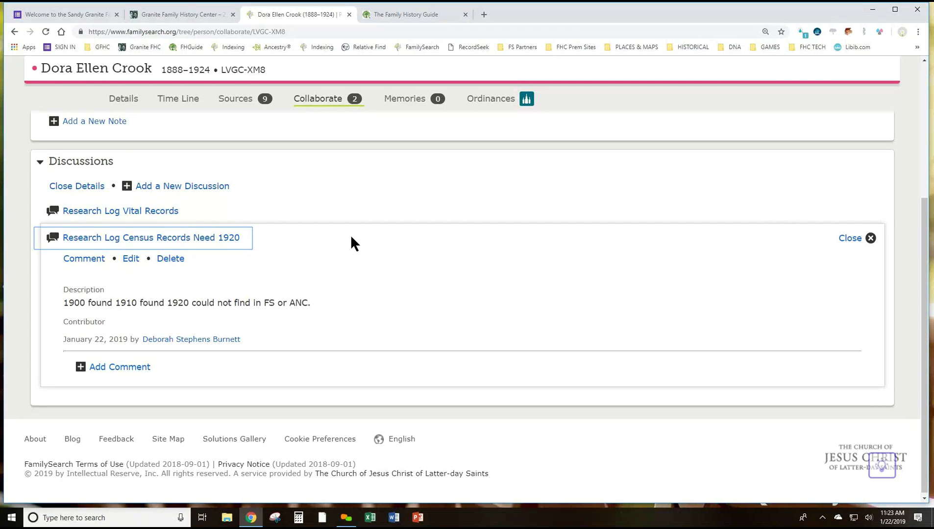
pyautogui.click(236, 99)
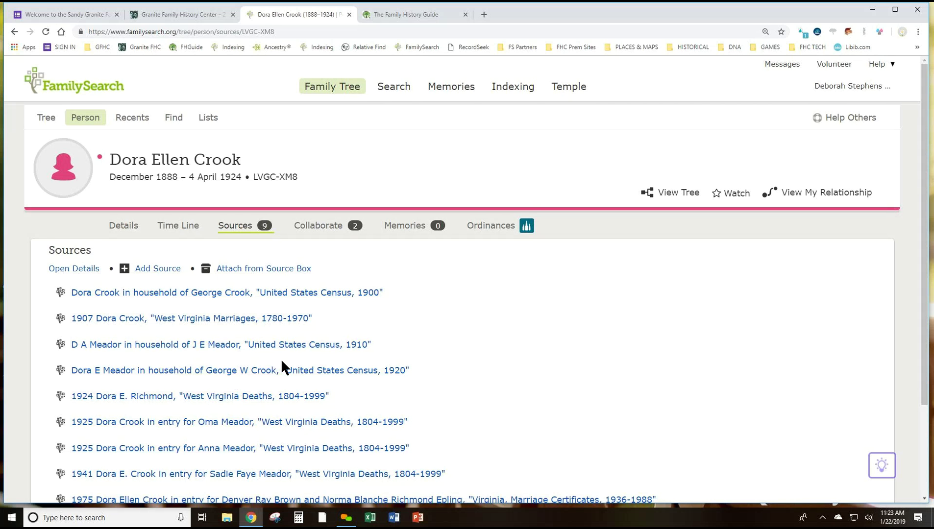
pyautogui.scroll(-3, 281, 365)
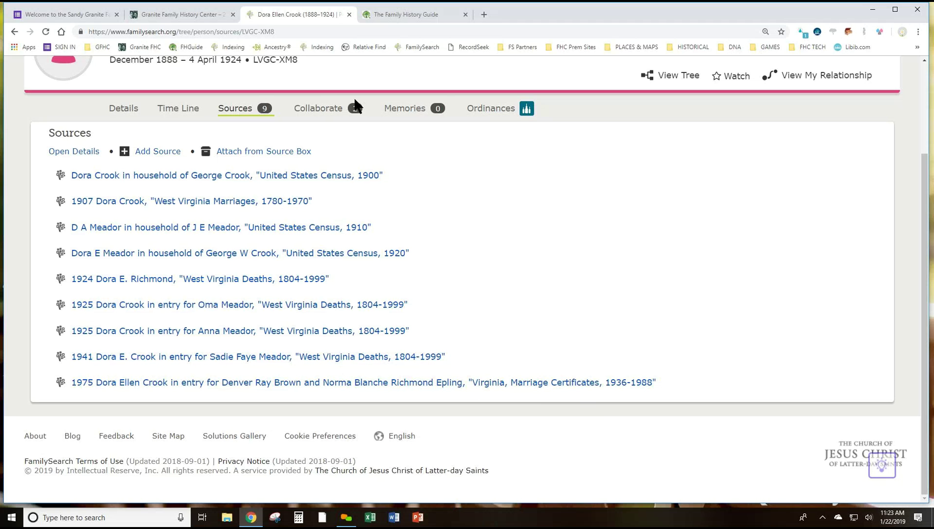
pyautogui.click(322, 109)
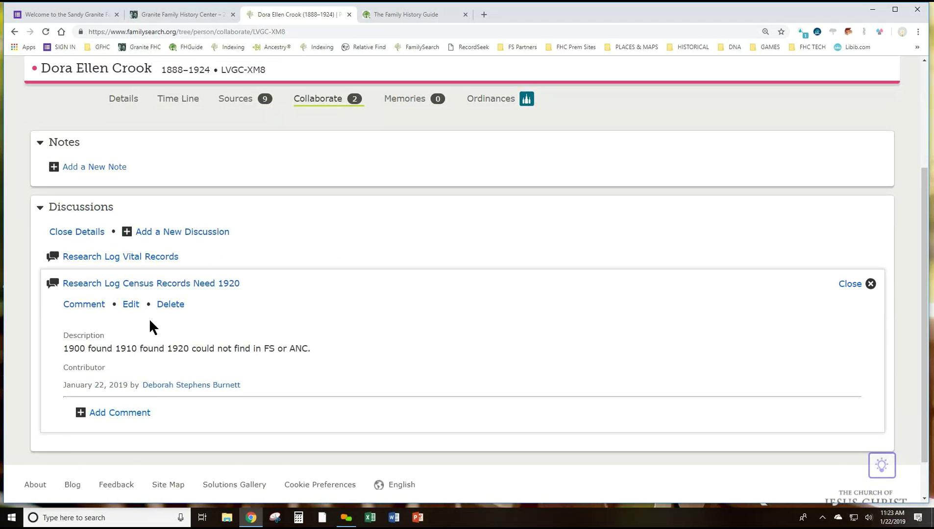
# Delete the 1900 and 1910 lines so the description reads '1920 could not find in FS or ANC.'
pyautogui.click(130, 305)
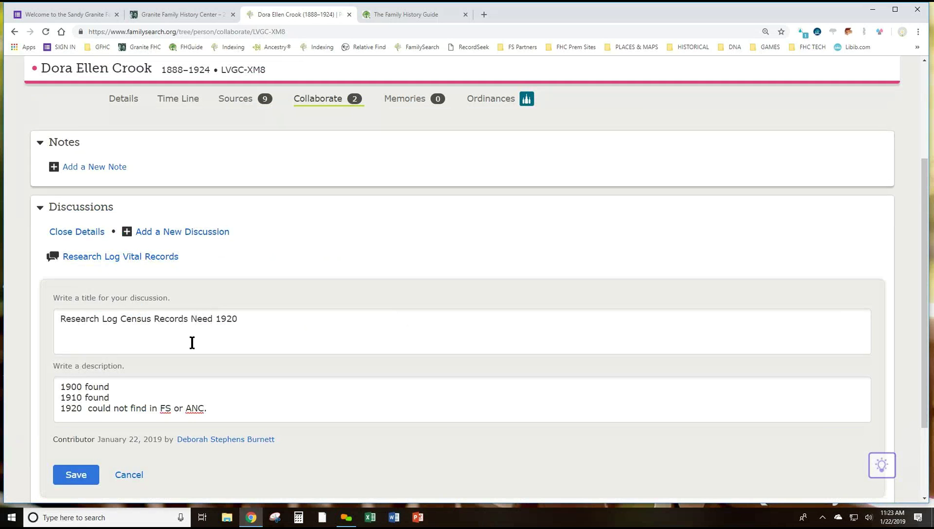
pyautogui.moveTo(120, 398); pyautogui.dragTo(38, 387)
pyautogui.press('BackSpace')
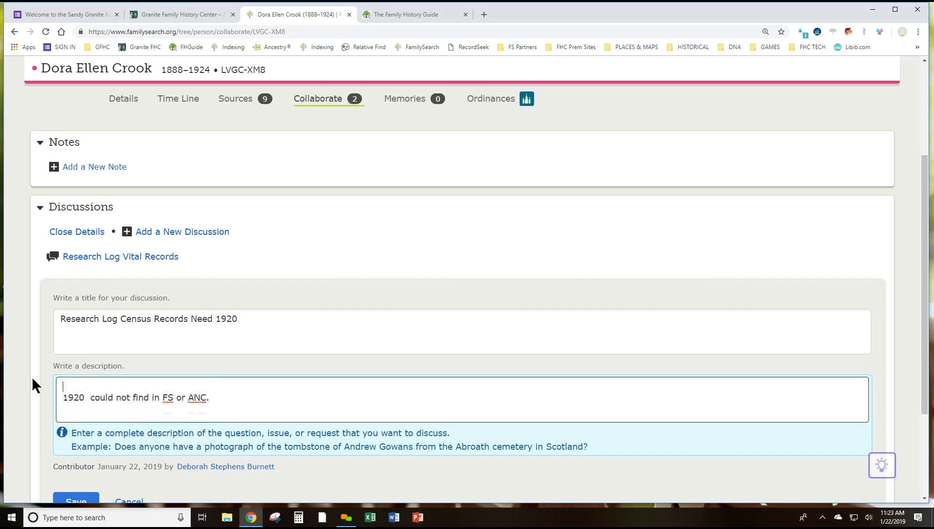
pyautogui.click(62, 398)
pyautogui.press('BackSpace')
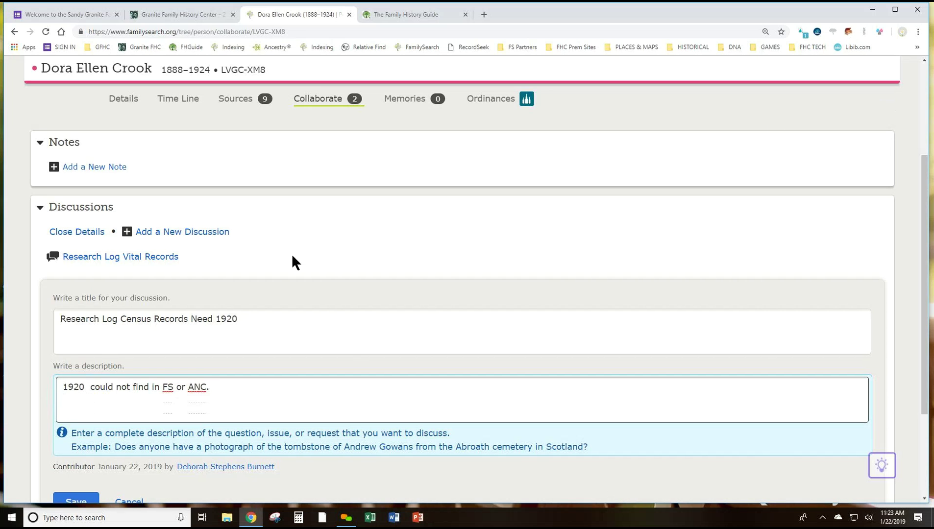
pyautogui.scroll(-3, 263, 265)
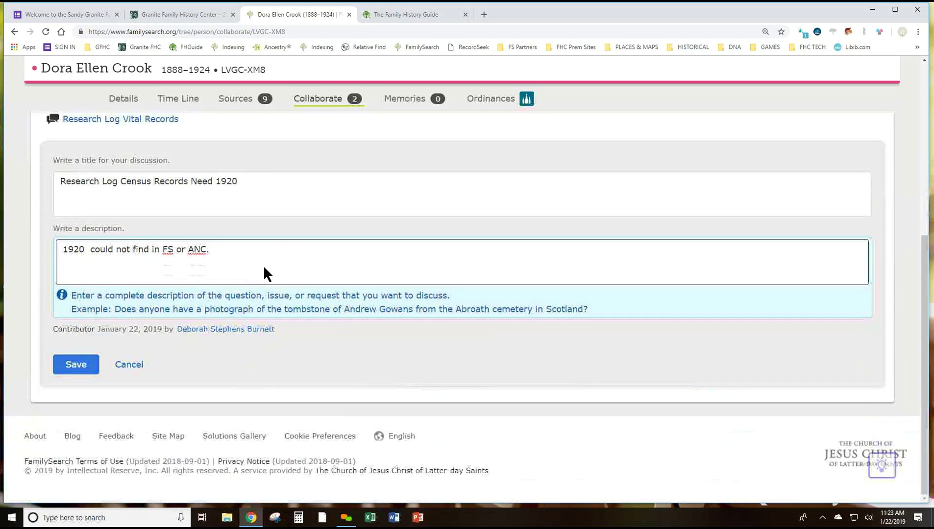
pyautogui.click(85, 366)
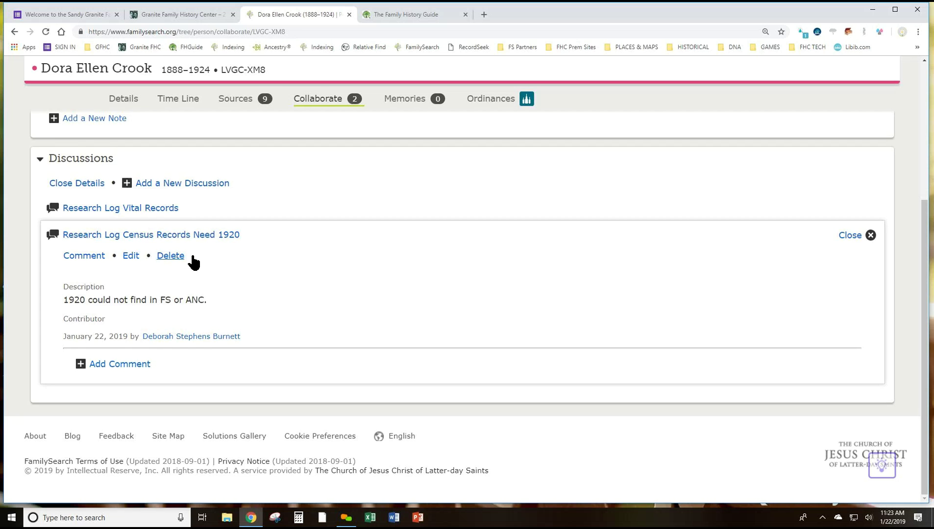
pyautogui.click(849, 235)
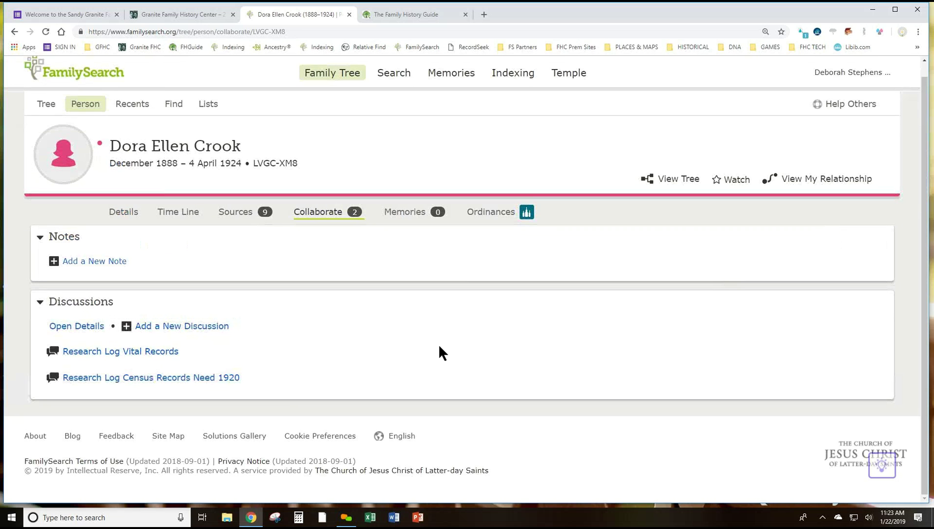
pyautogui.click(142, 381)
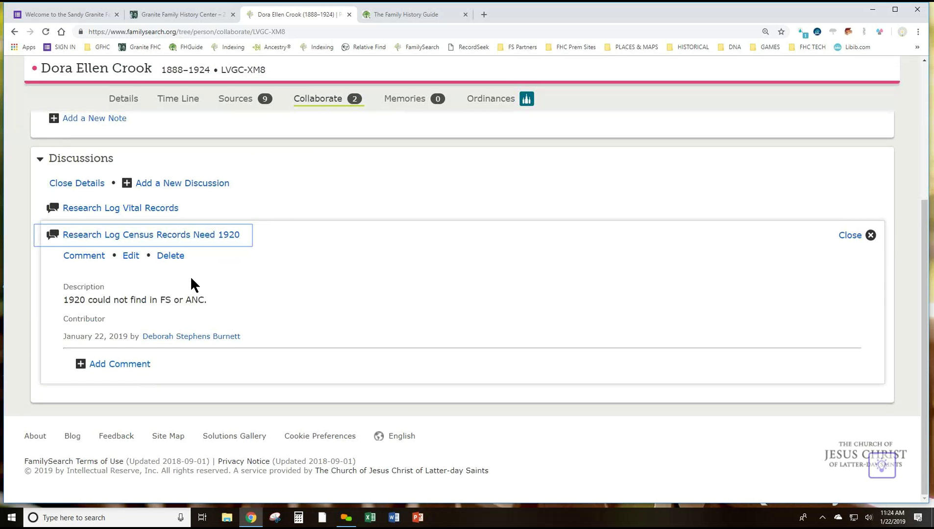
# Delete the 1920 census discussion, giving the reason 'Done with research'
pyautogui.click(171, 256)
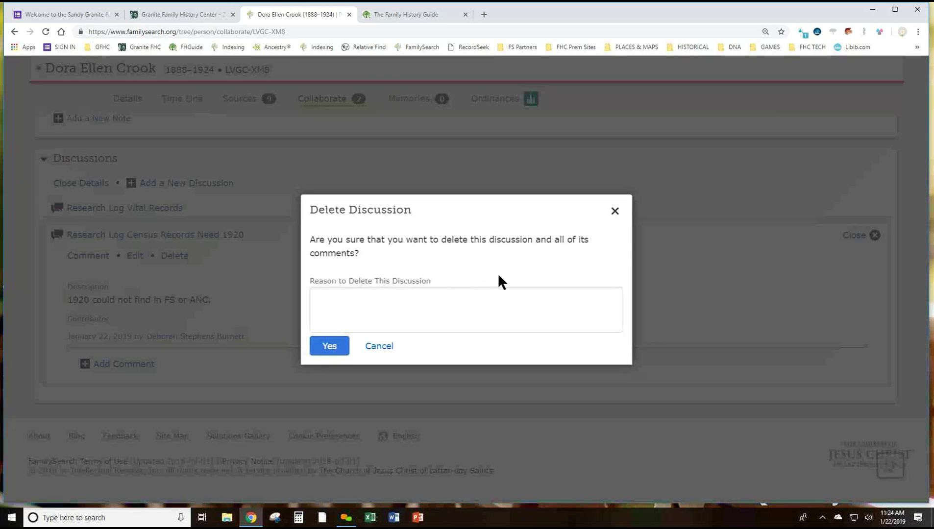
pyautogui.click(364, 298)
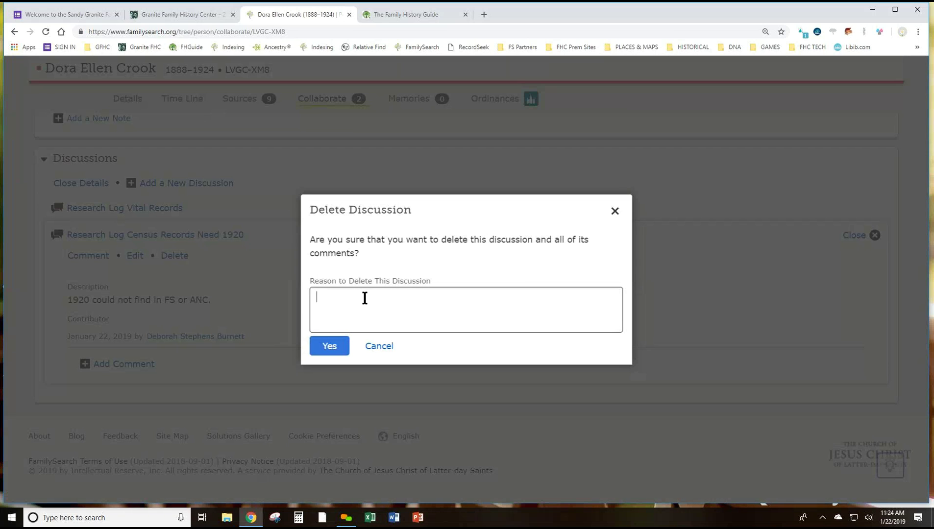
pyautogui.write('Done with research')
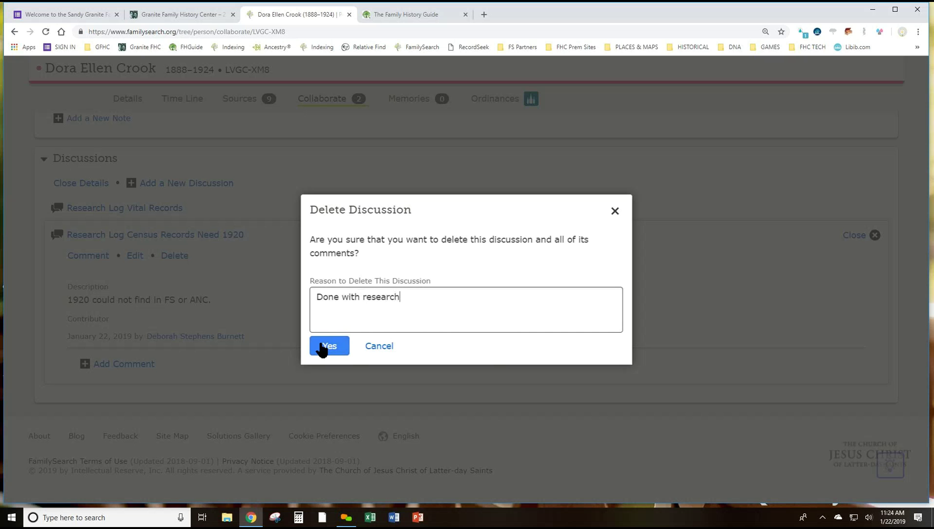
pyautogui.click(345, 347)
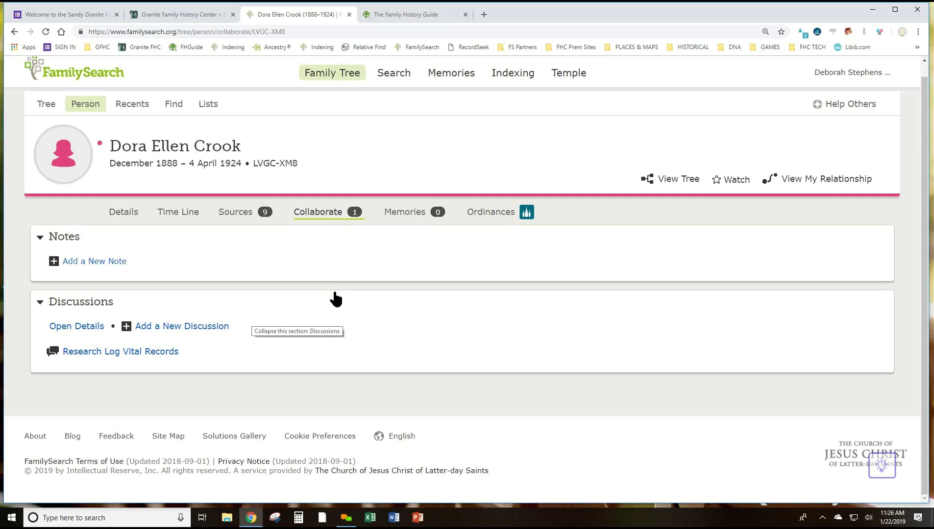
# Move the 1910 census above the 1907 marriage and the marriage lower, then bring up File Explorer
pyautogui.click(236, 211)
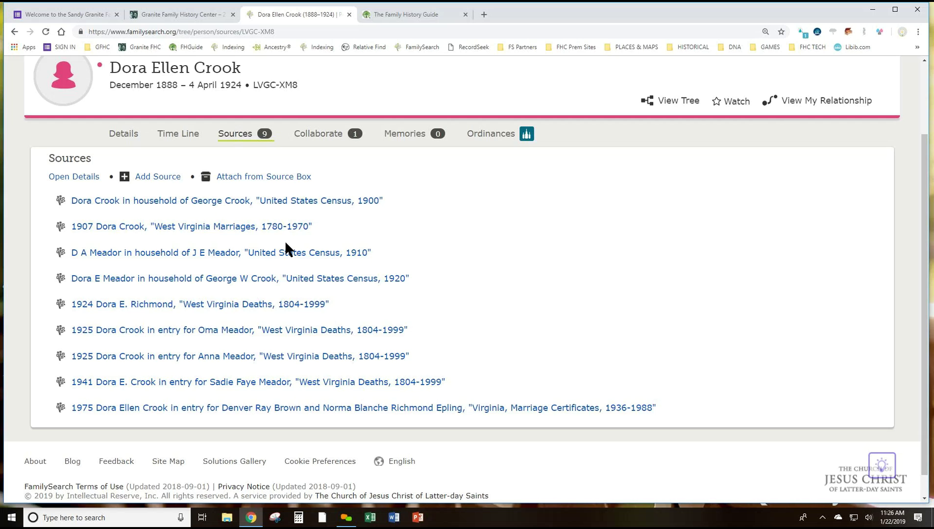
pyautogui.moveTo(287, 252); pyautogui.dragTo(285, 216)
pyautogui.moveTo(268, 251); pyautogui.dragTo(270, 312)
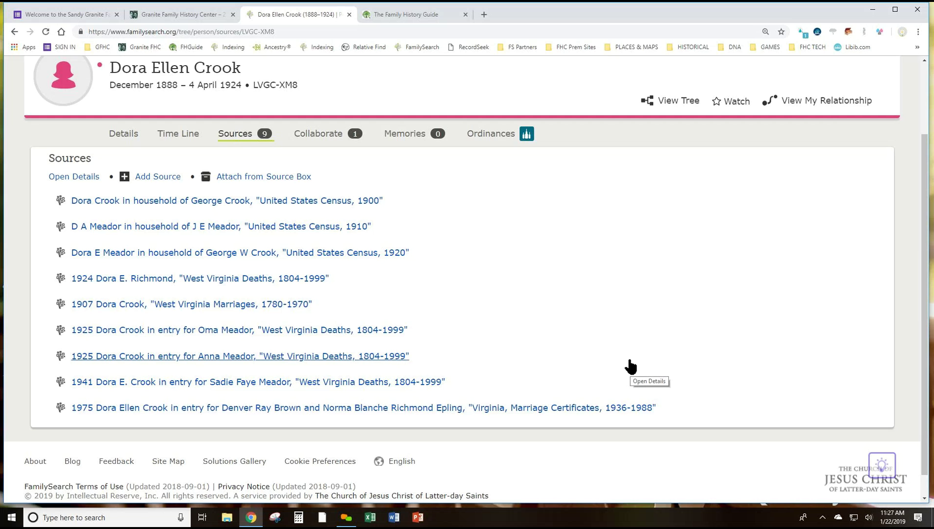
pyautogui.click(227, 518)
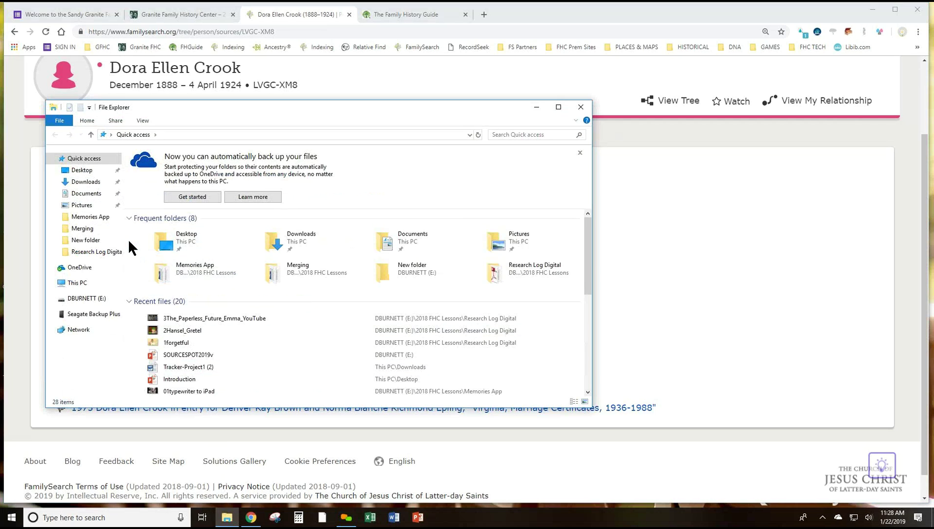
# Open the 4I Need My space PDF from E:\2018 FHC Lessons\Research Log Digital, then close it
pyautogui.click(88, 299)
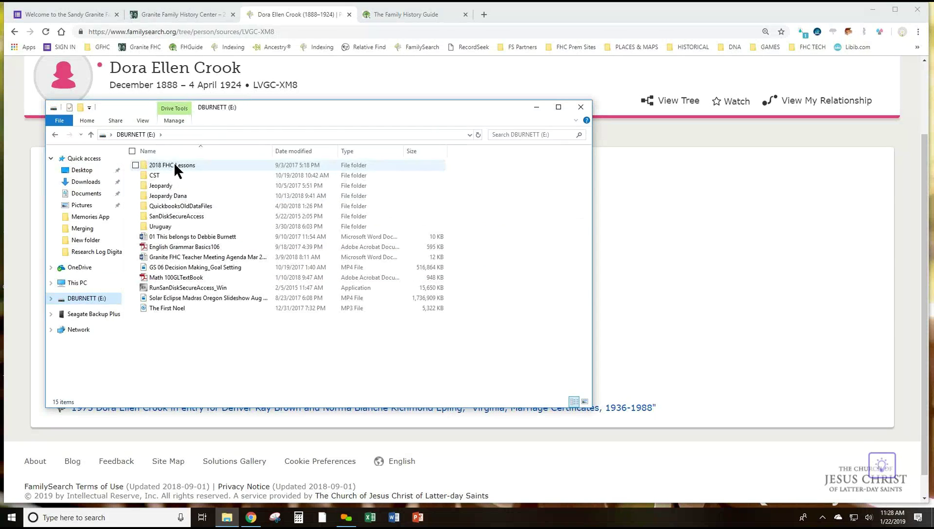
pyautogui.doubleClick(175, 165)
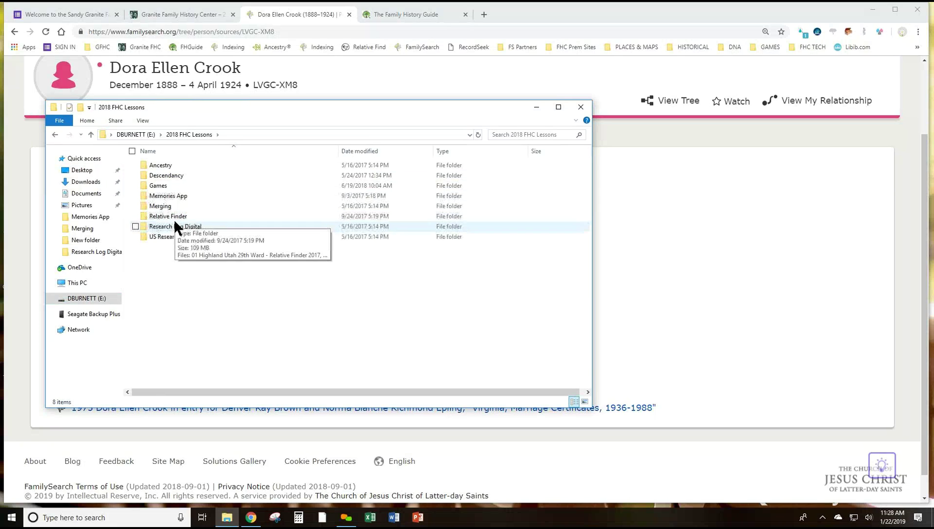
pyautogui.click(174, 227)
pyautogui.doubleClick(173, 224)
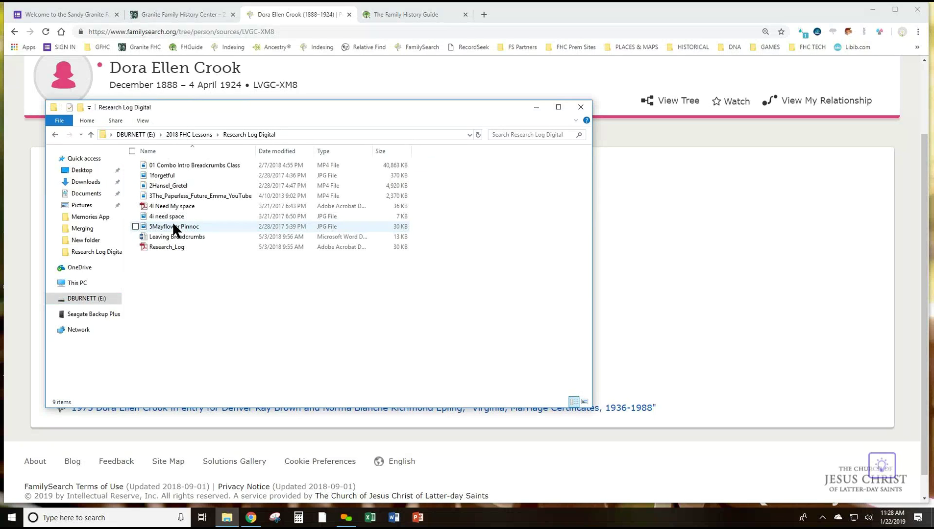
pyautogui.doubleClick(180, 207)
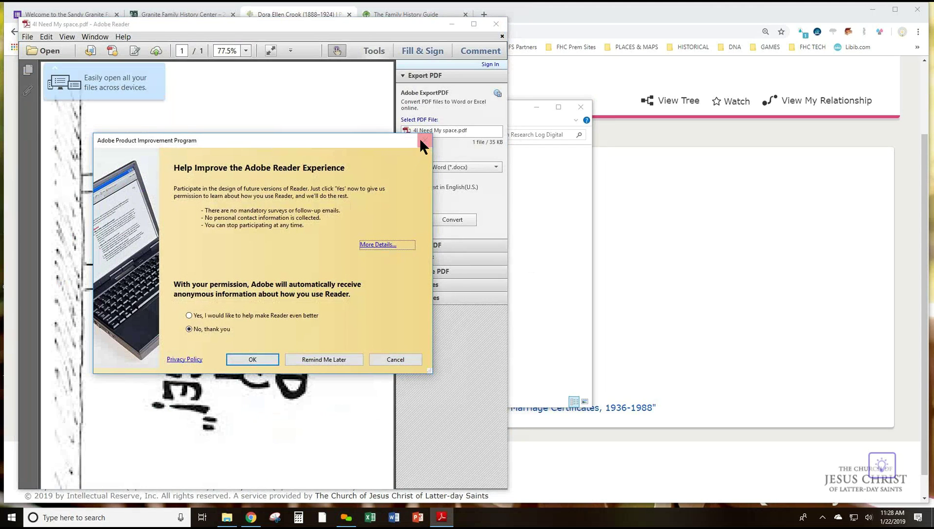
pyautogui.click(424, 141)
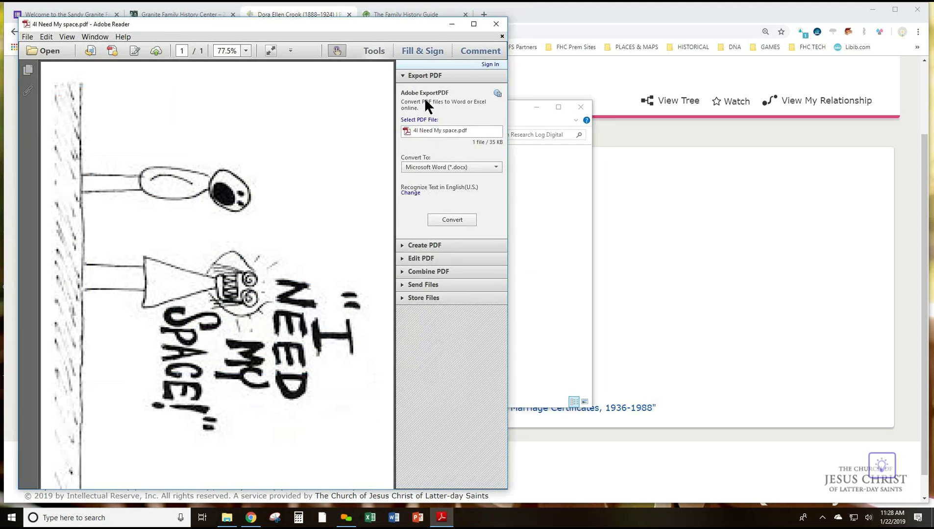
pyautogui.click(500, 27)
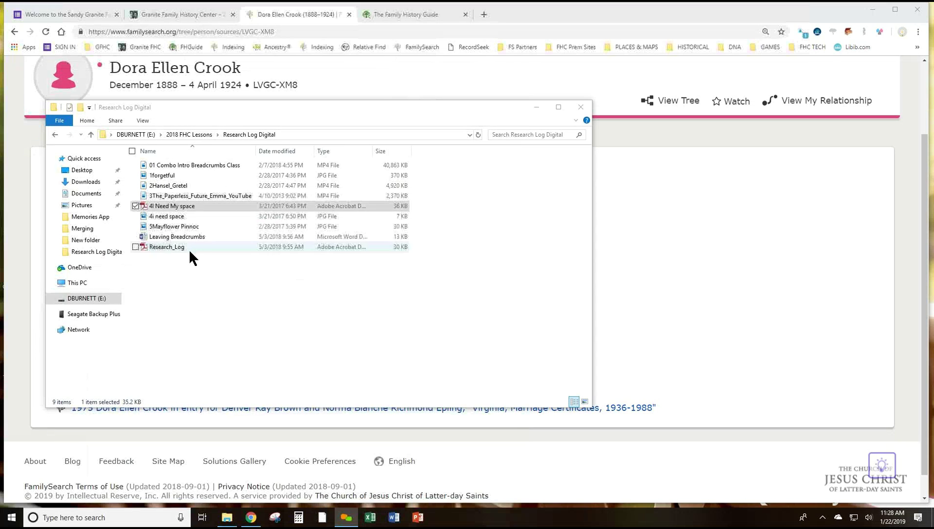
# View the 4i need space image, then close the picture viewer
pyautogui.click(172, 215)
pyautogui.doubleClick(172, 216)
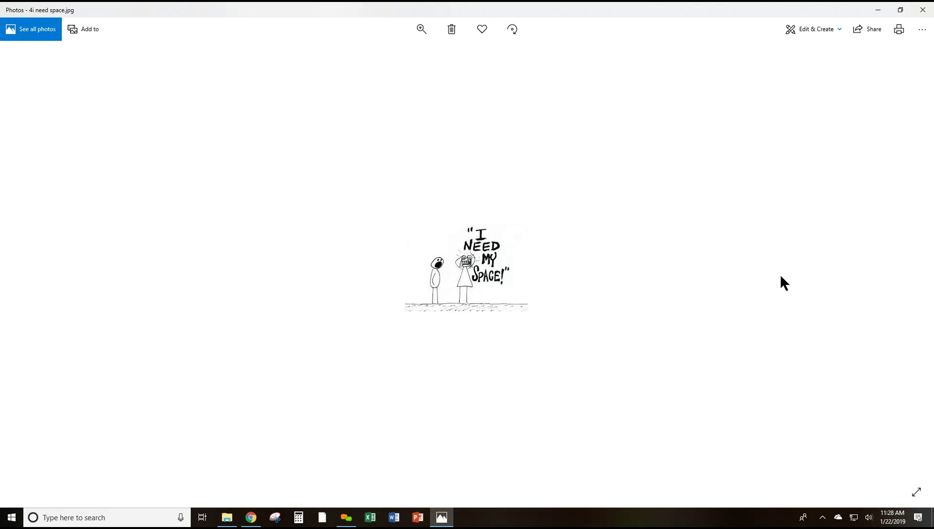
pyautogui.click(921, 14)
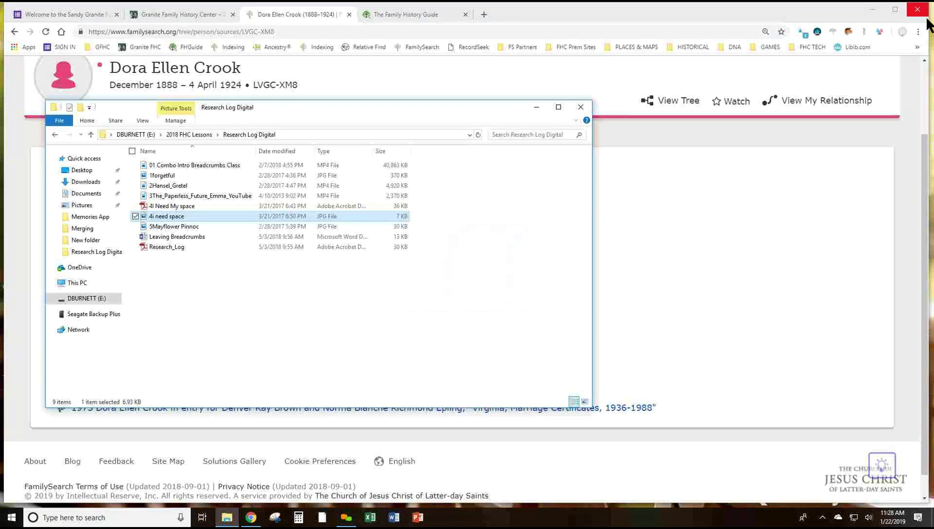
pyautogui.click(580, 106)
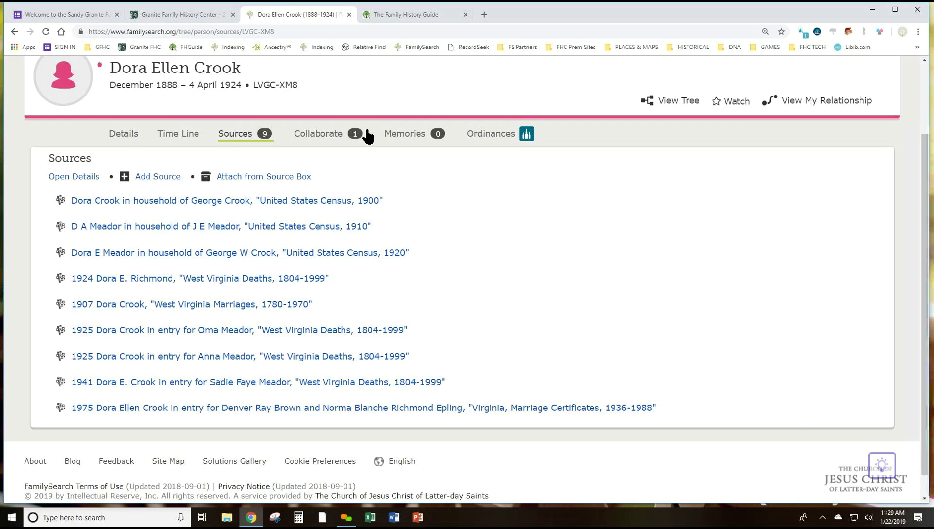
pyautogui.moveTo(923, 198); pyautogui.dragTo(920, 105)
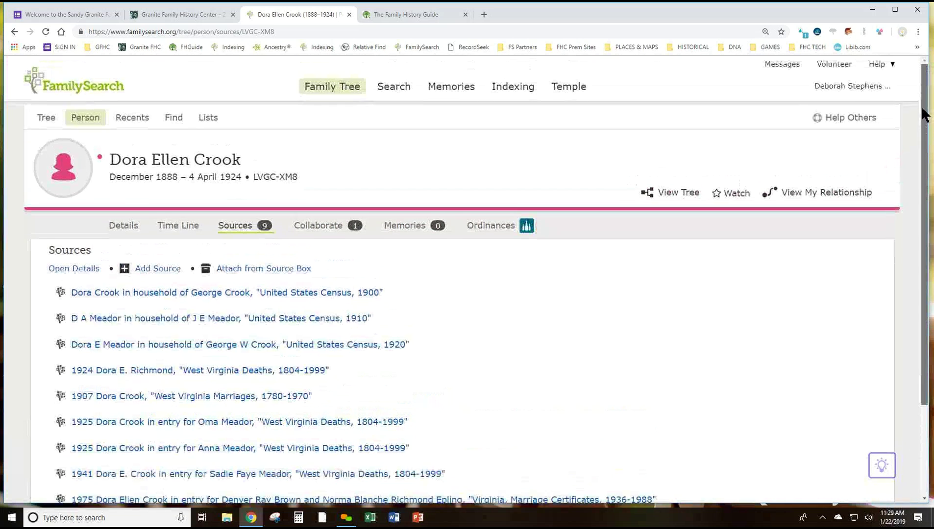
pyautogui.click(873, 90)
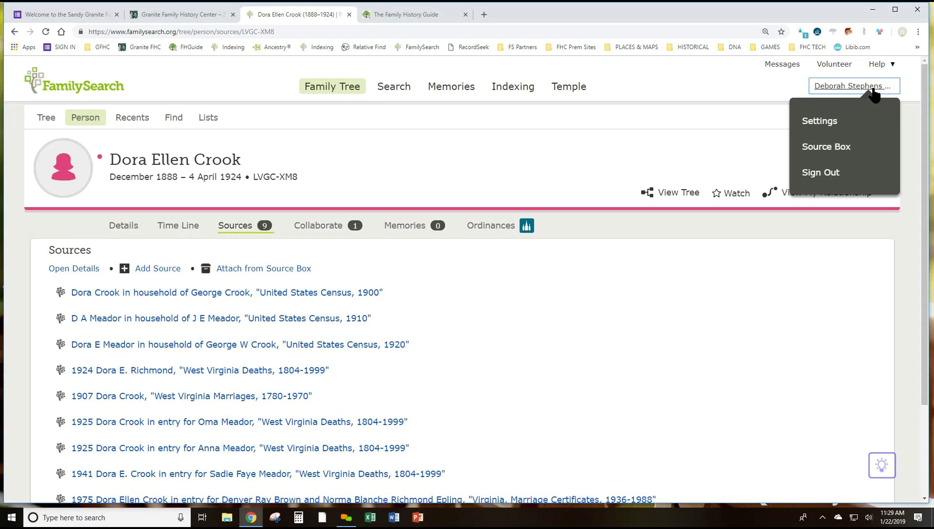
# Open My Source Box and scroll the My Folders list to the end and back up
pyautogui.click(836, 148)
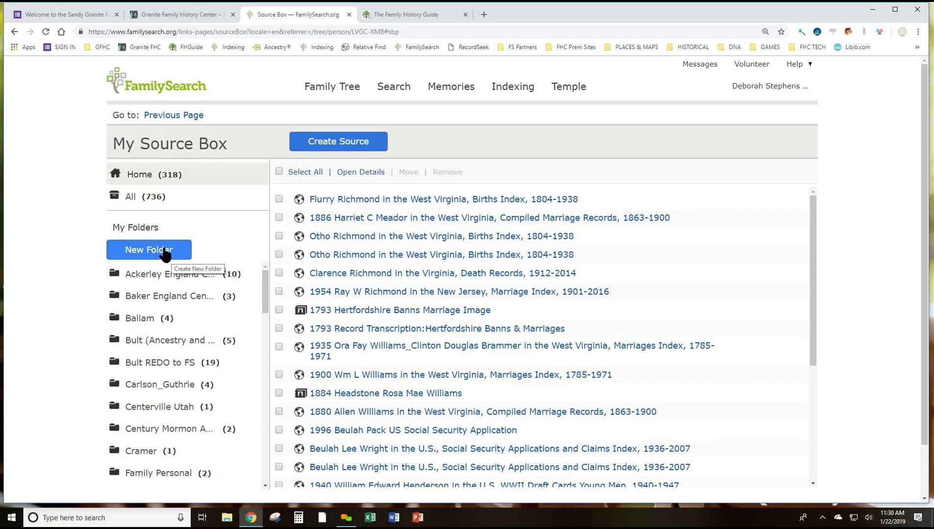
pyautogui.scroll(-3, 186, 432)
pyautogui.scroll(-8, 186, 432)
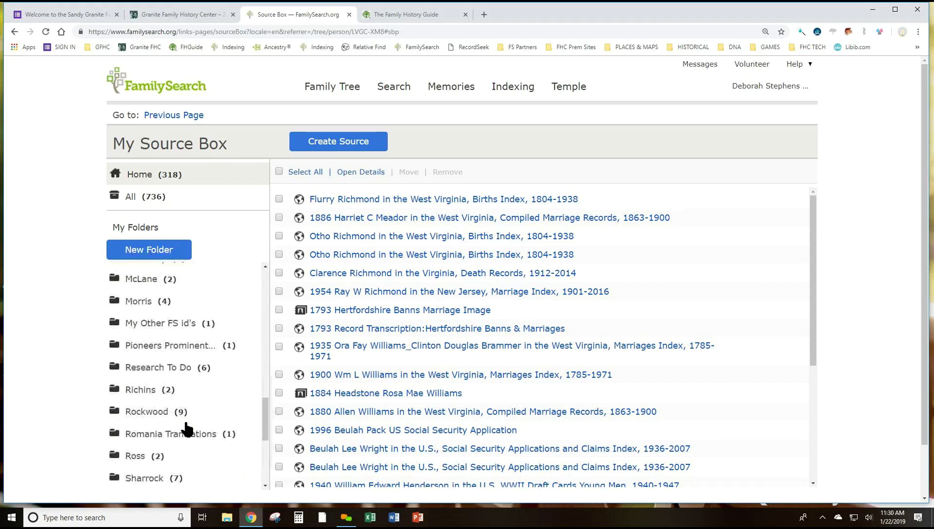
pyautogui.scroll(-4, 186, 430)
pyautogui.scroll(13, 186, 429)
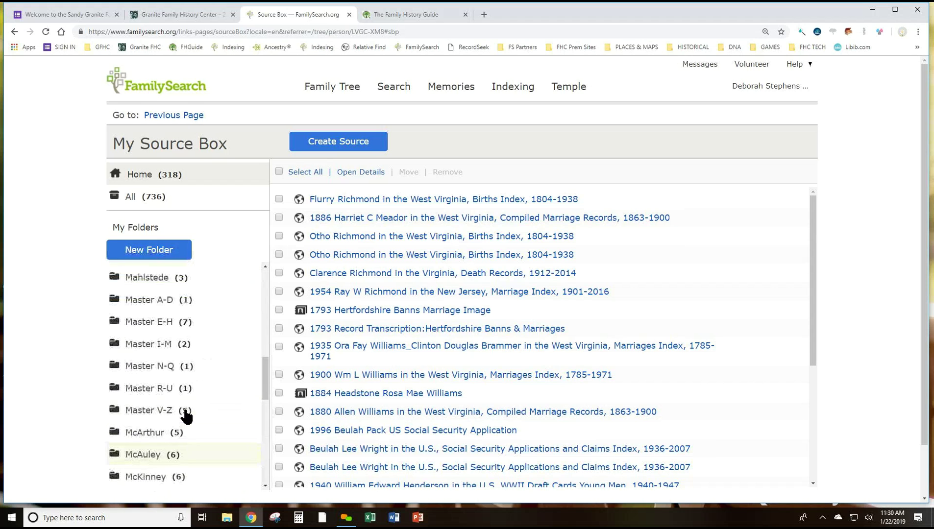
pyautogui.scroll(1, 179, 400)
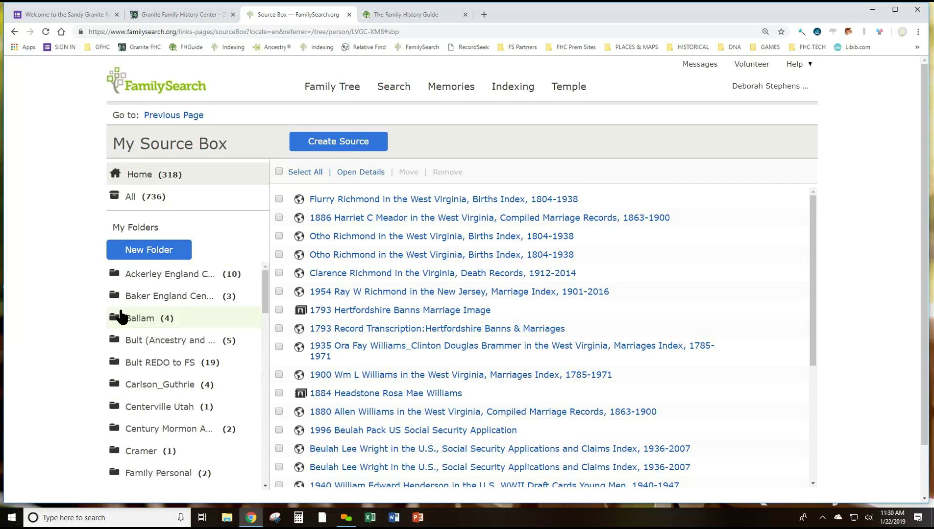
pyautogui.click(153, 247)
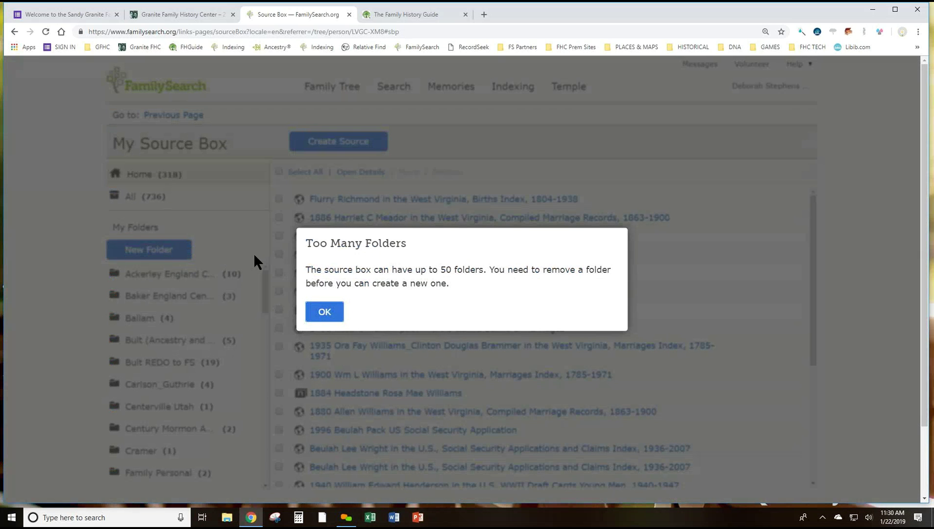
pyautogui.click(308, 314)
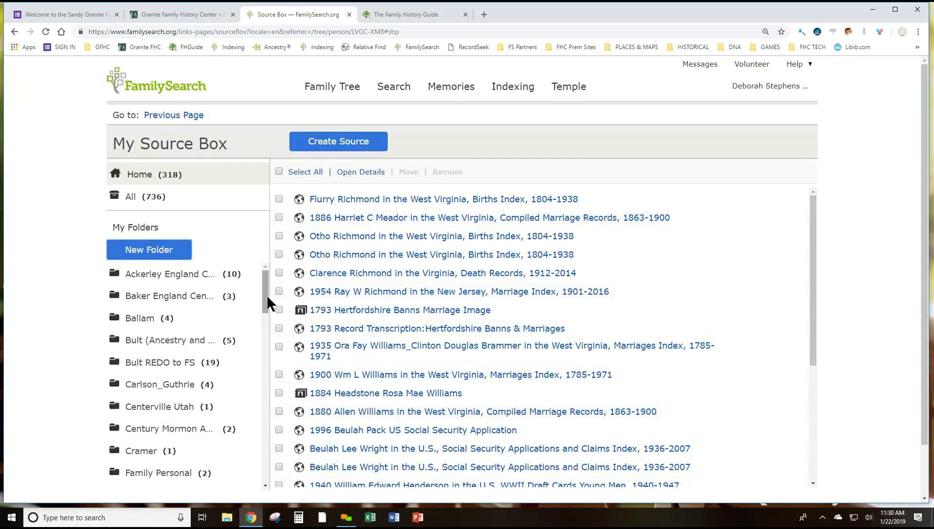
# Scroll through My Folders and open Centerville Utah, showing its single Centerville history source
pyautogui.moveTo(265, 291); pyautogui.dragTo(236, 470)
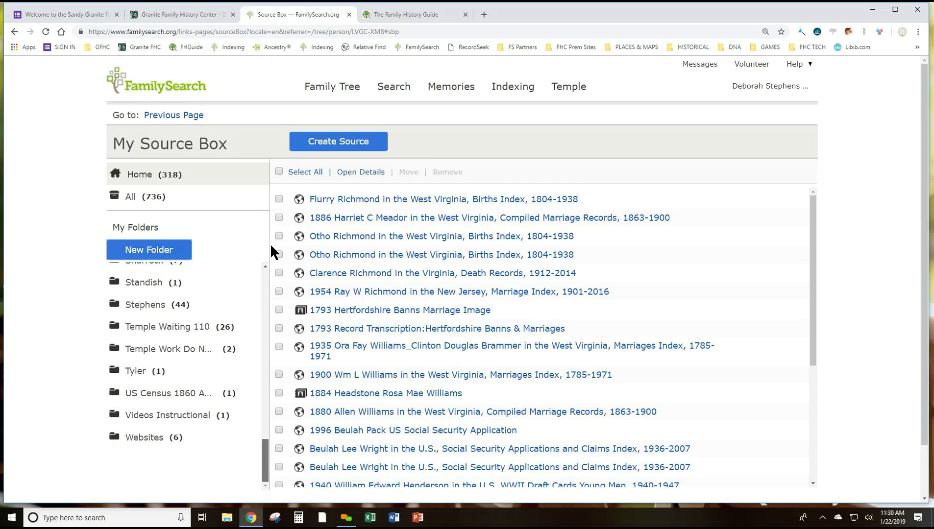
pyautogui.scroll(10, 265, 263)
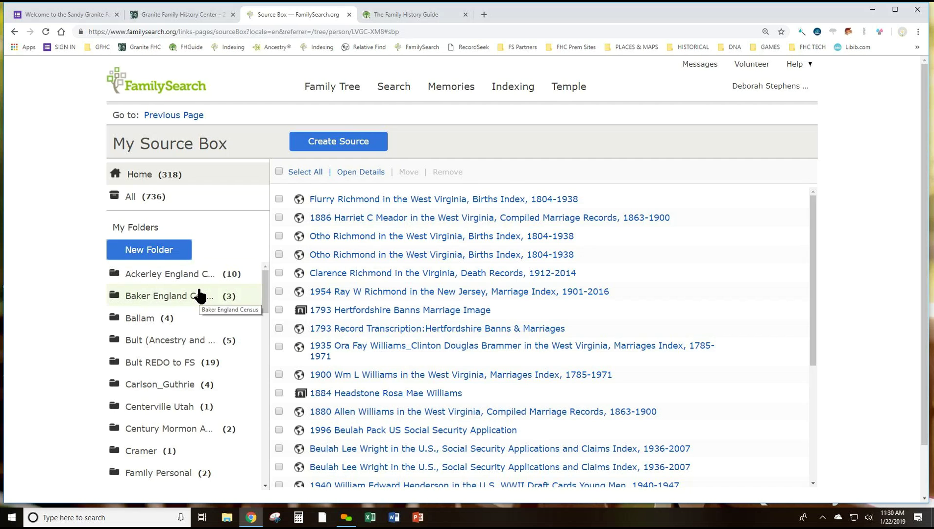
pyautogui.click(130, 407)
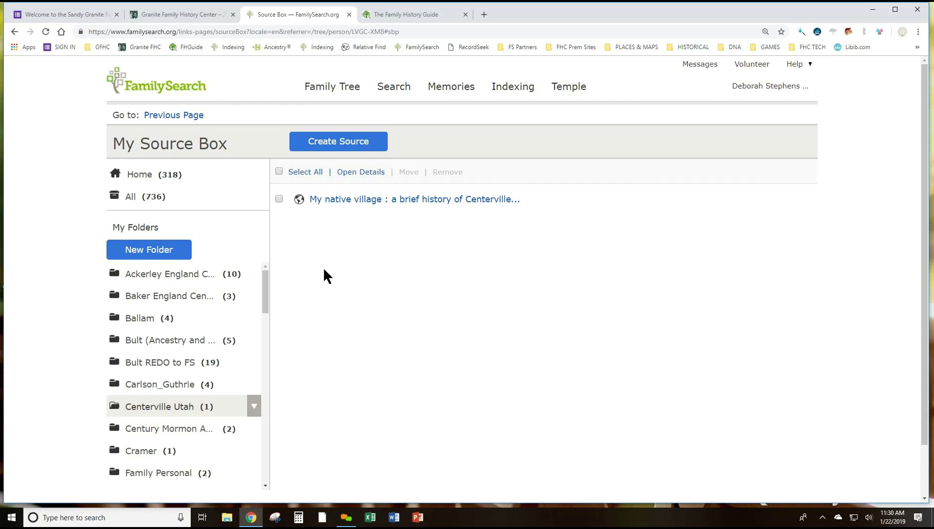
# Go to beta.familysearch.org in a new browser tab
pyautogui.click(483, 13)
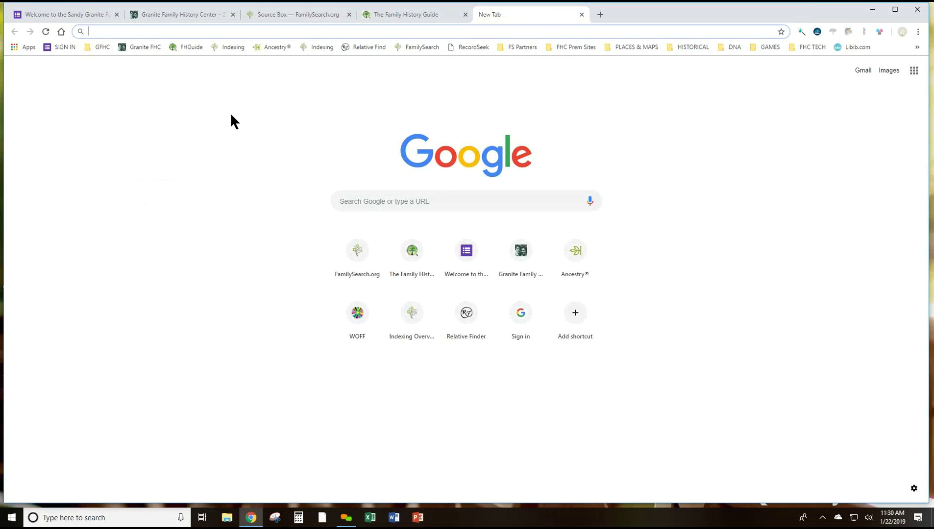
pyautogui.write('beta.faily')
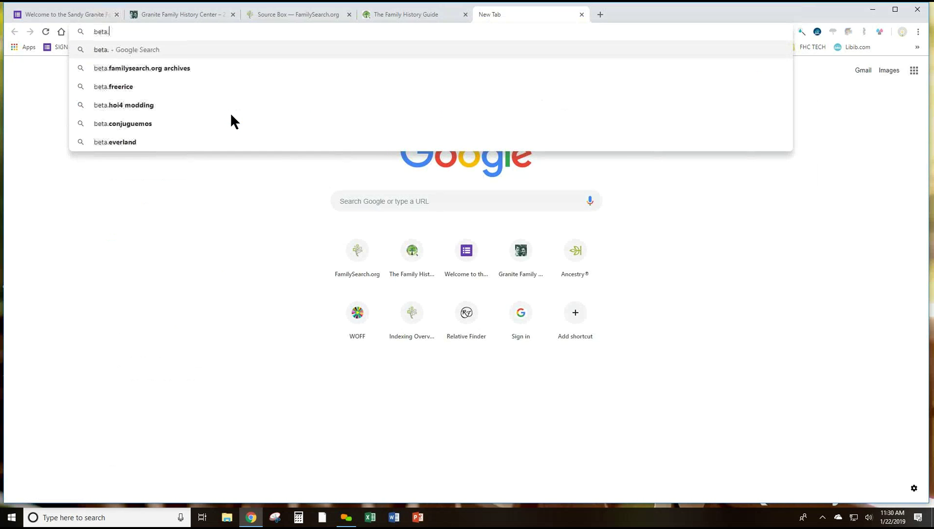
pyautogui.press('BackSpace')
pyautogui.press('BackSpace')
pyautogui.press('BackSpace')
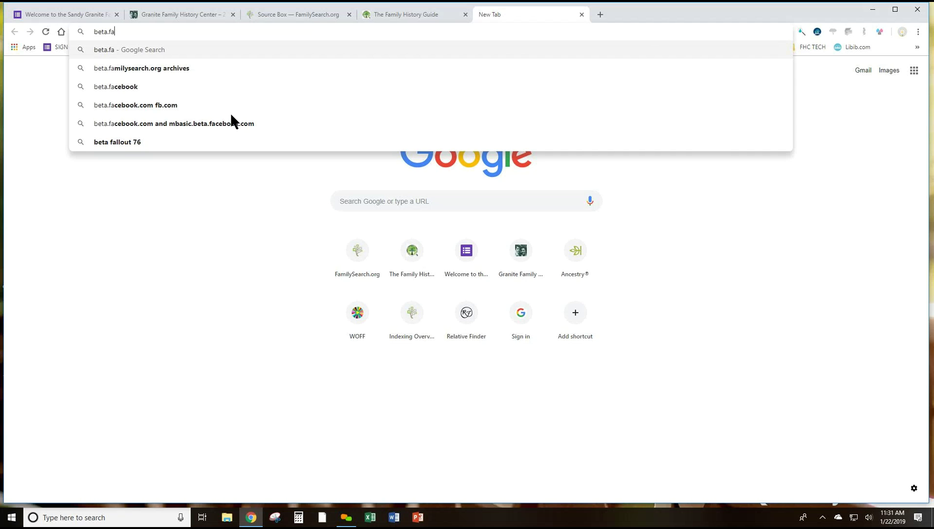
pyautogui.write('milysearch.org')
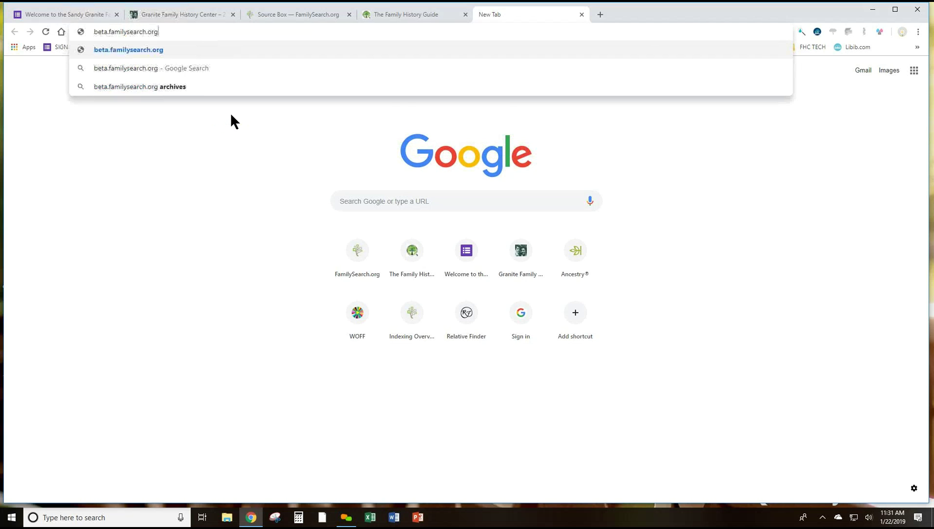
pyautogui.press('Return')
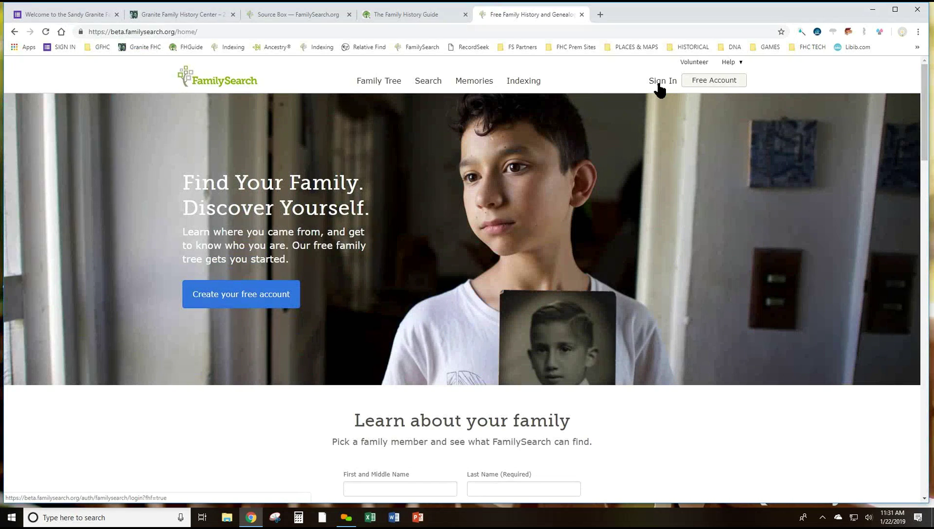
# Sign in with the account username and password
pyautogui.click(665, 83)
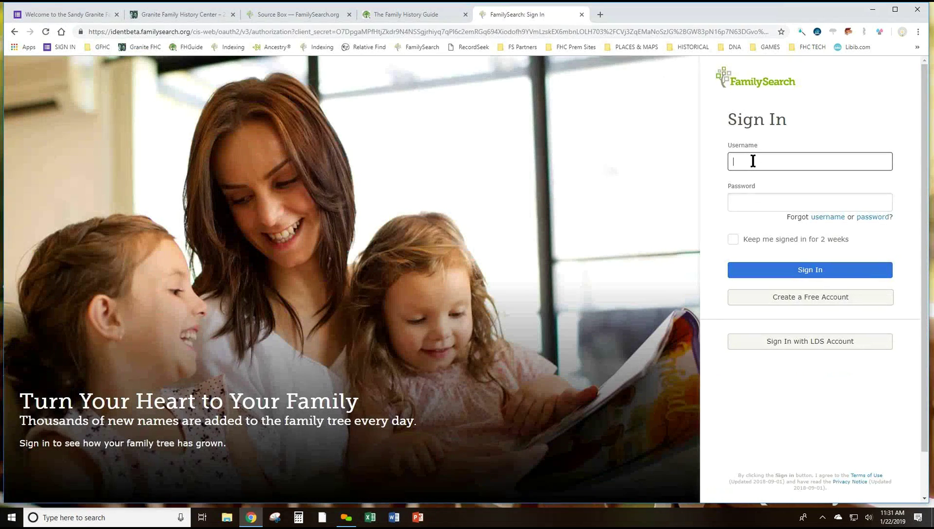
pyautogui.click(750, 205)
pyautogui.write('•••••••')
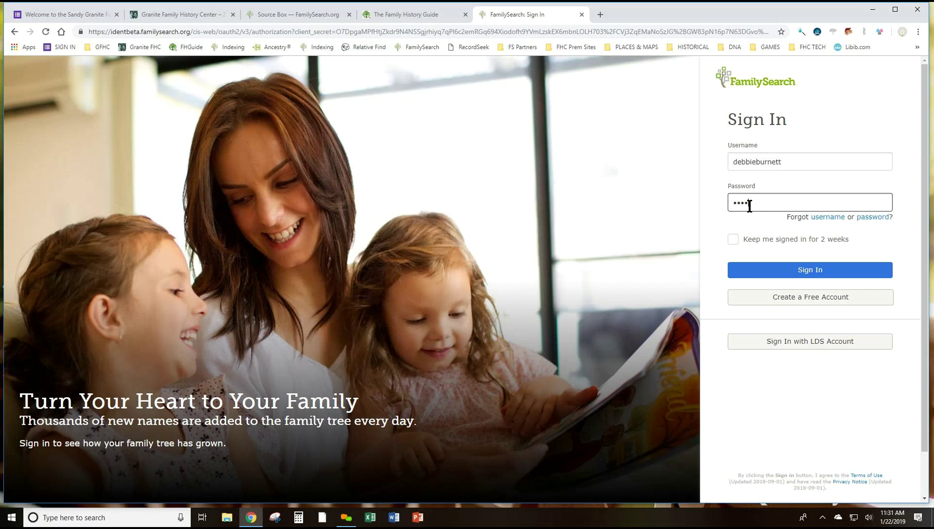
pyautogui.write('•••••')
pyautogui.press('Return')
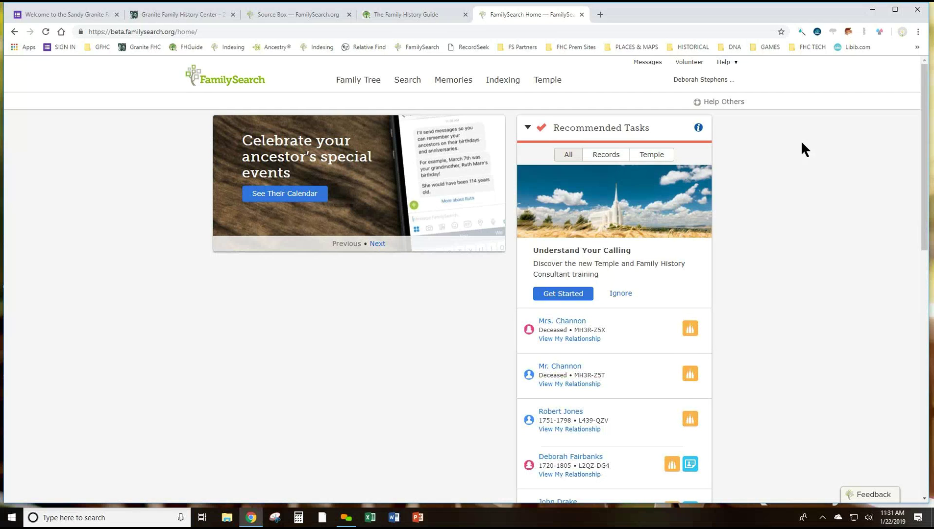
# Open the beta Source Box, dismiss the too-many-folders warning, and open the Ballam folder
pyautogui.click(707, 81)
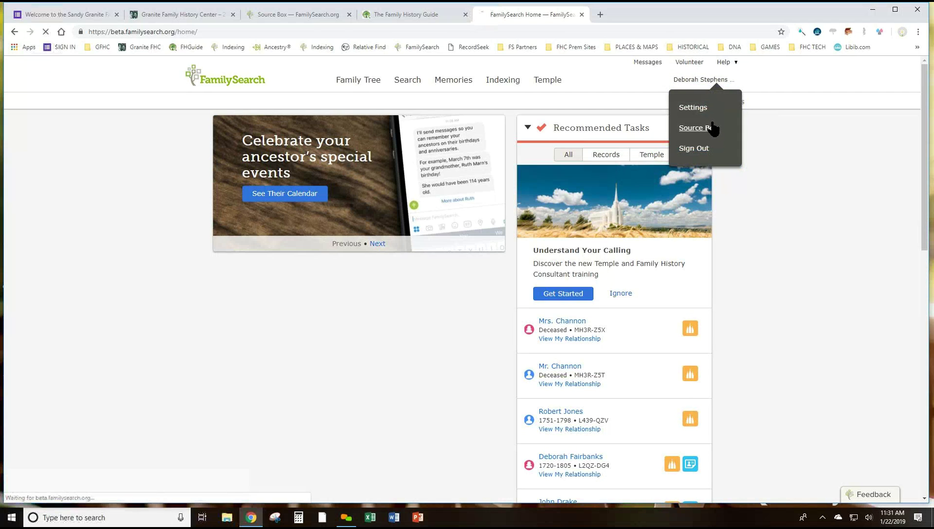
pyautogui.click(710, 129)
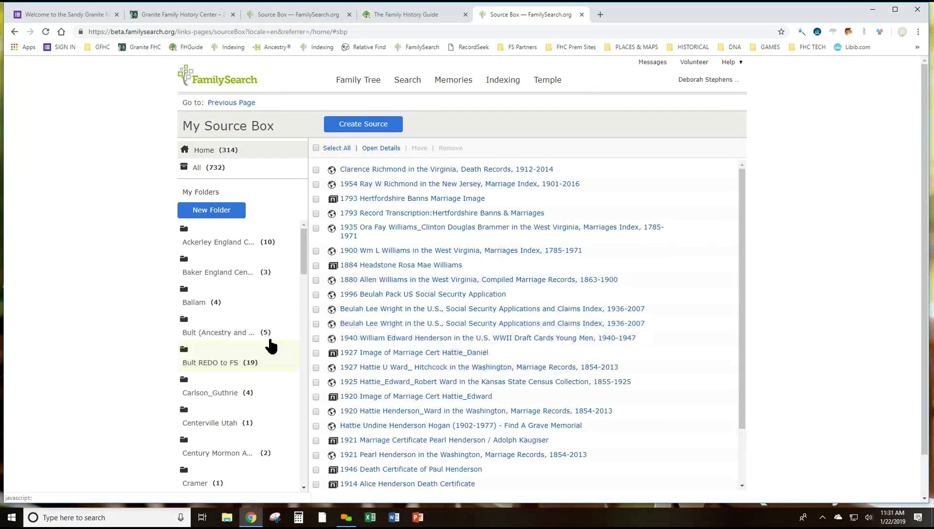
pyautogui.click(202, 210)
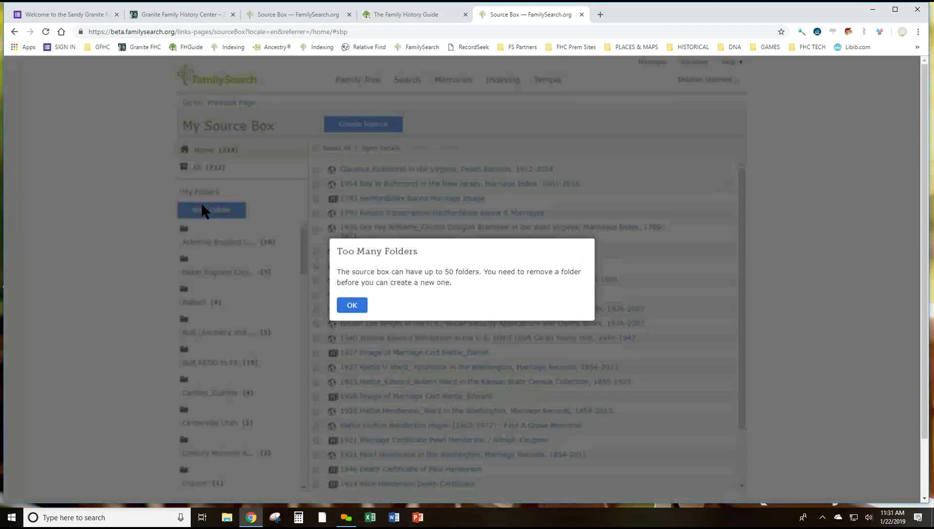
pyautogui.click(364, 308)
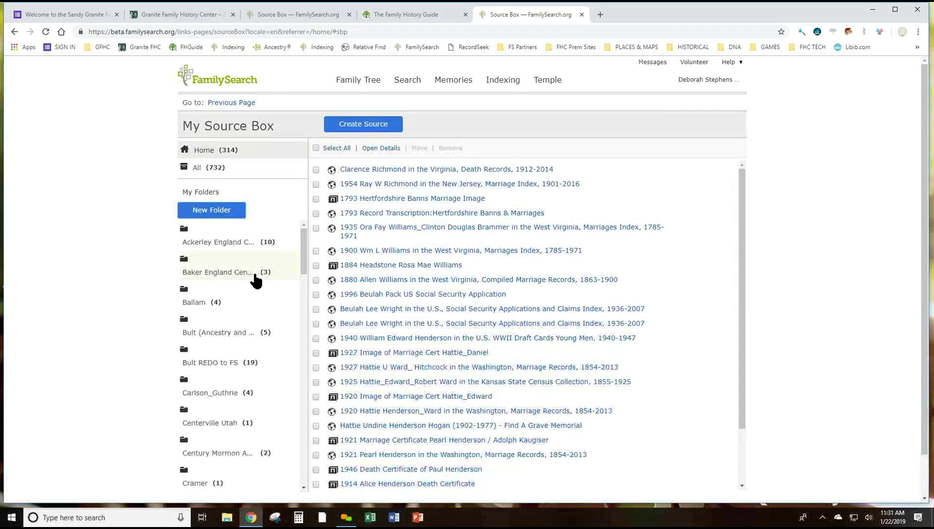
pyautogui.click(190, 297)
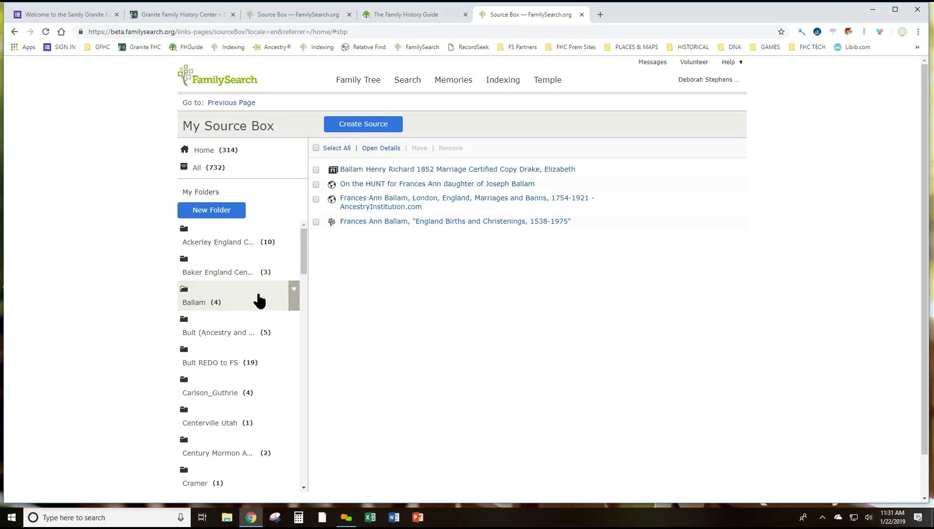
# Remove all four Ballam sources, then delete the emptied Ballam folder
pyautogui.click(294, 290)
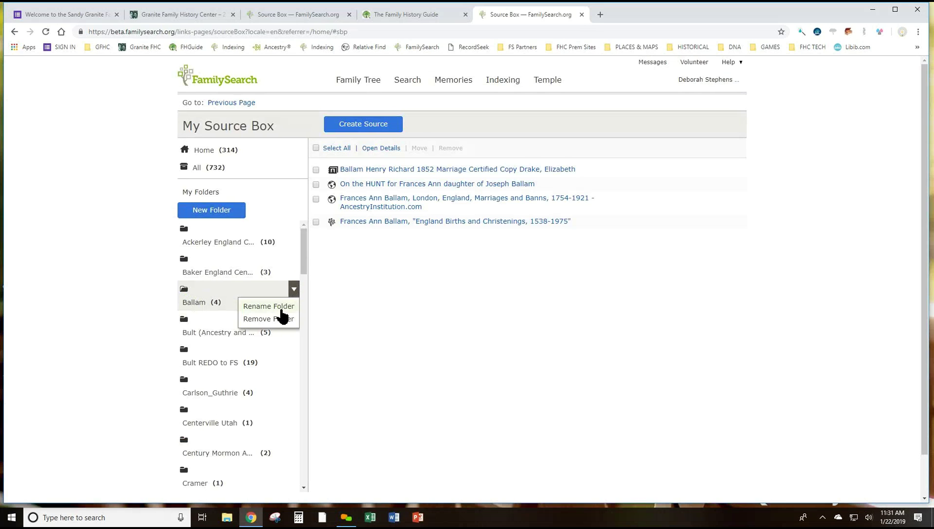
pyautogui.click(279, 319)
pyautogui.click(350, 301)
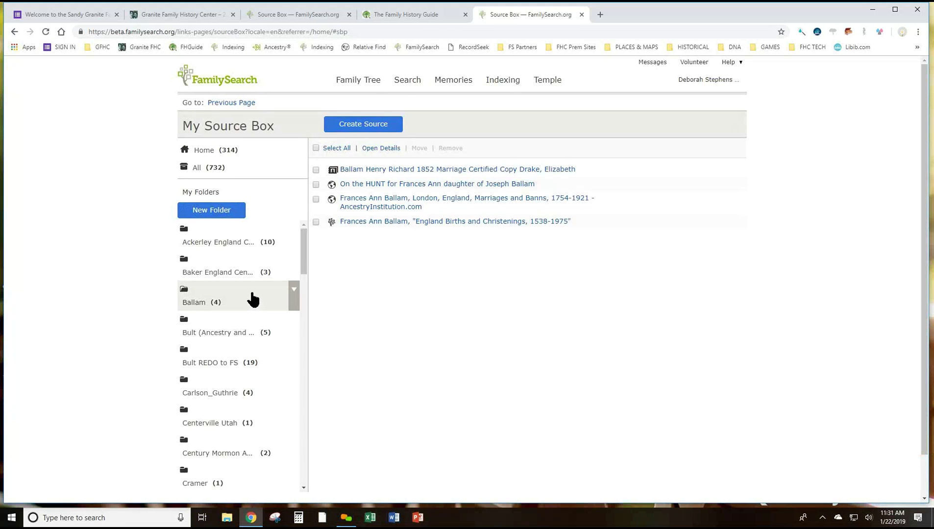
pyautogui.click(372, 84)
pyautogui.click(316, 148)
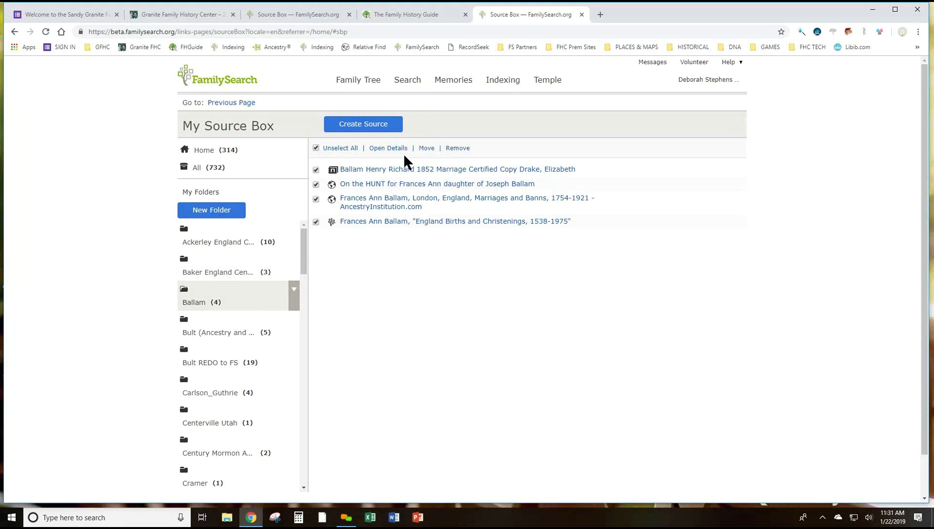
pyautogui.click(457, 150)
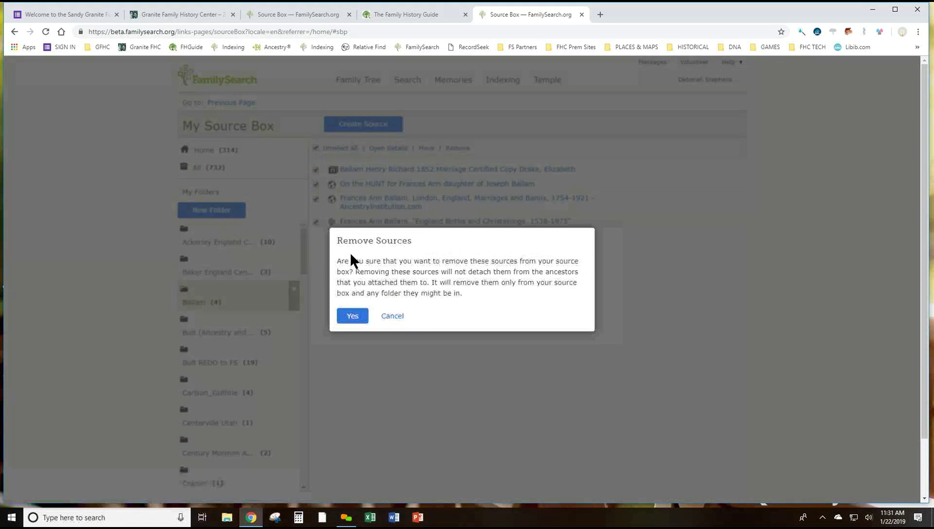
pyautogui.click(358, 315)
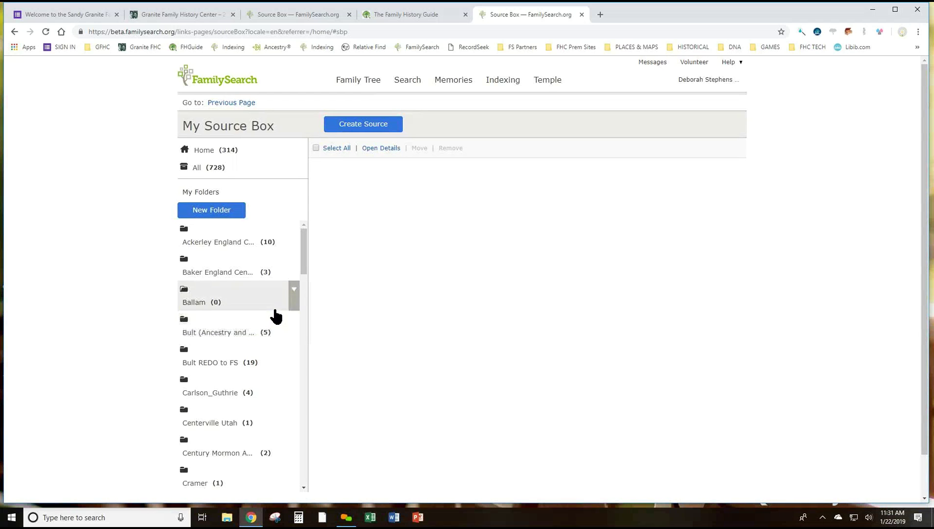
pyautogui.click(294, 290)
pyautogui.click(283, 320)
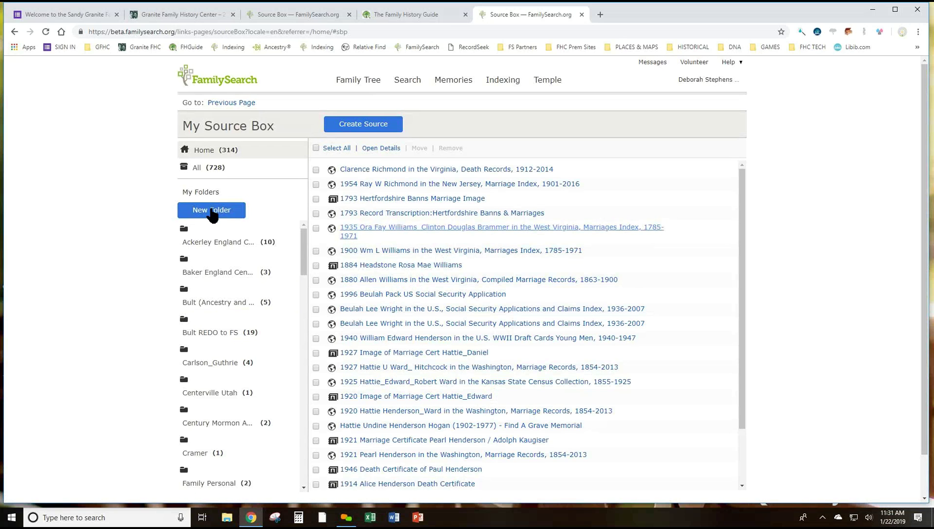
# Create an empty folder named 'Class Demo' in the Source Box
pyautogui.click(201, 210)
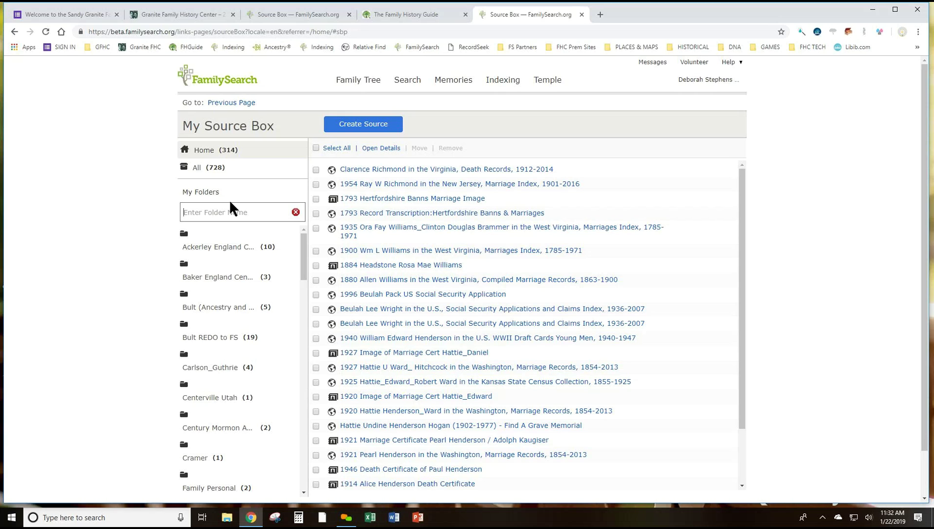
pyautogui.write('Class Demo')
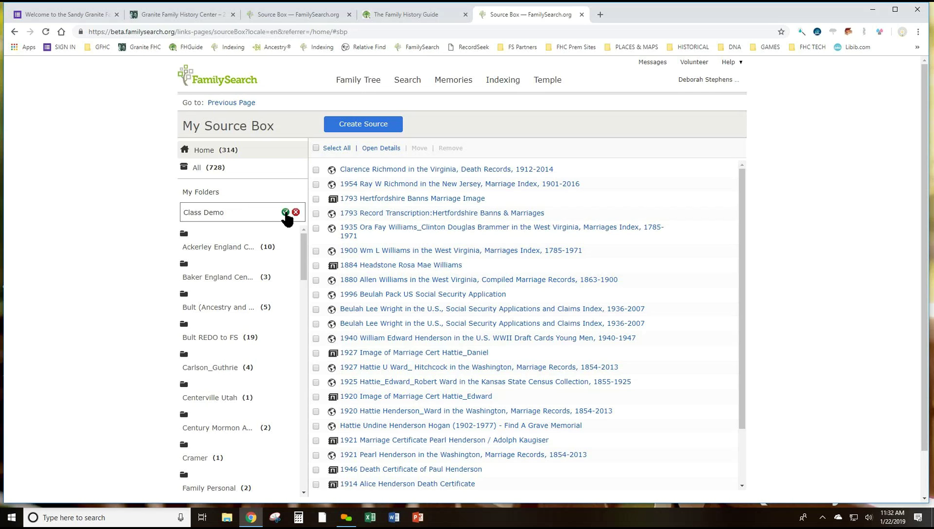
pyautogui.click(285, 213)
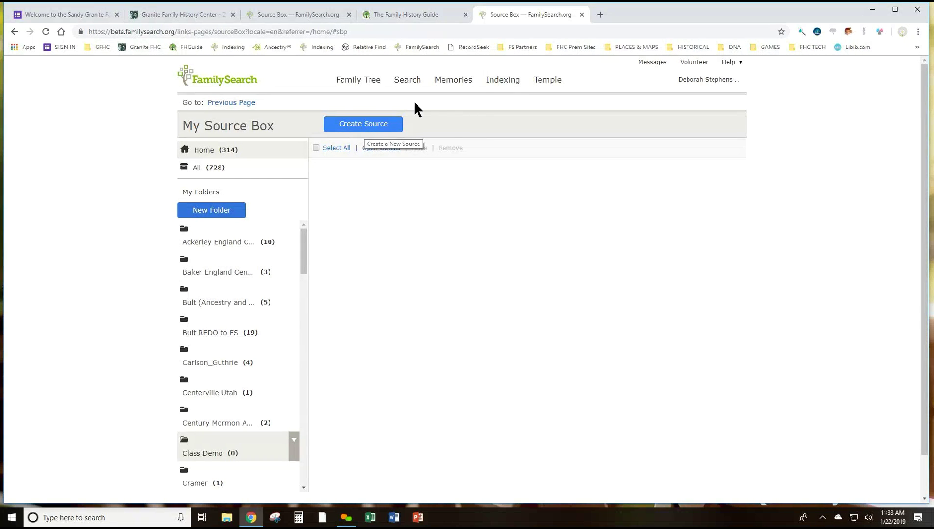
# Start a new source titled 'Website for this family'
pyautogui.click(372, 128)
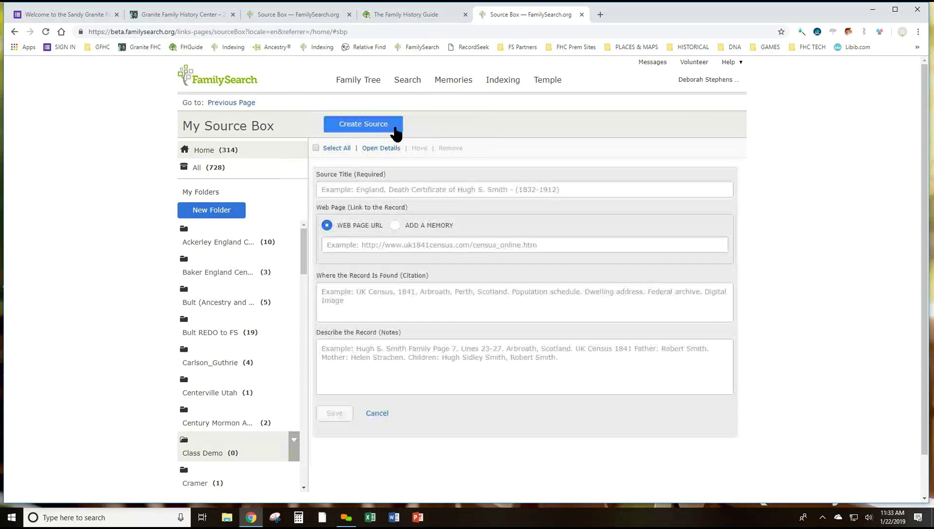
pyautogui.click(380, 191)
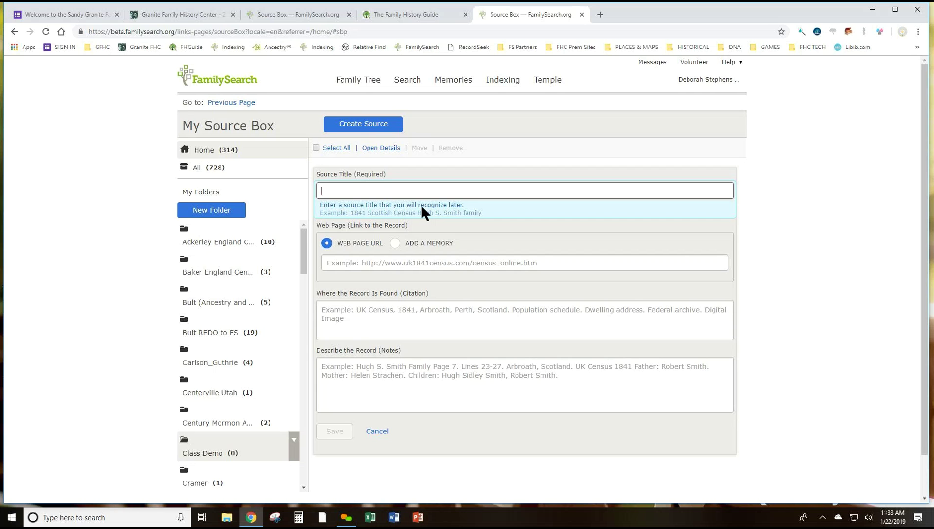
pyautogui.write('Web')
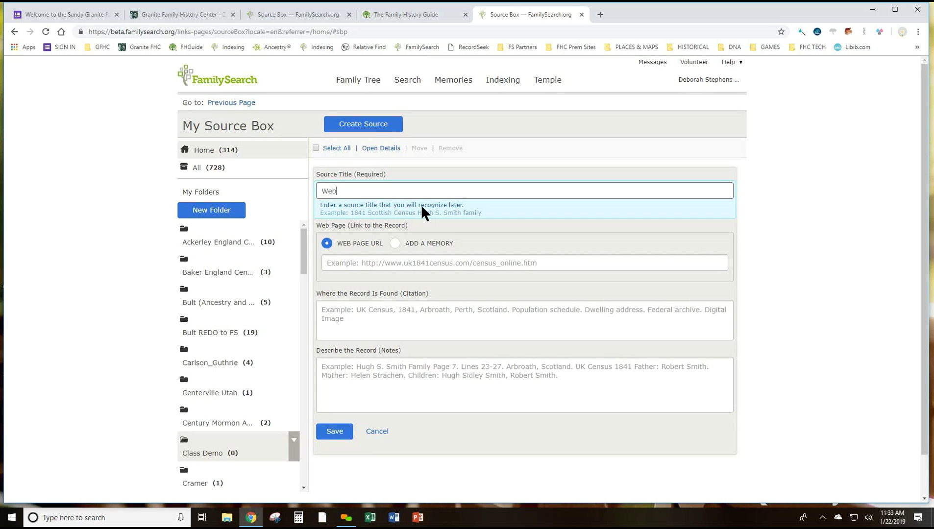
pyautogui.write('site for this family')
# Copy the Granite FHC site address and paste it as the source's Web Page URL
pyautogui.click(377, 265)
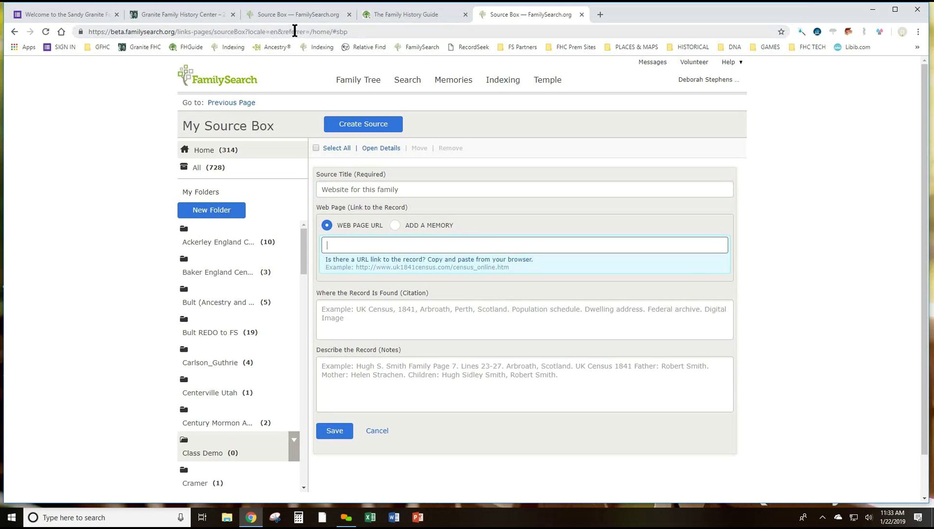
pyautogui.click(196, 15)
pyautogui.click(186, 32)
pyautogui.hotkey('ctrl', 'c')
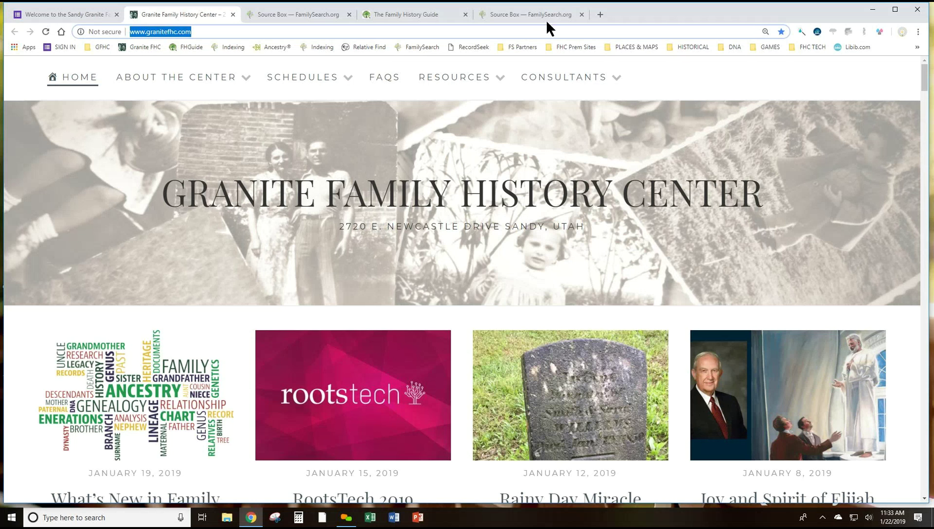
pyautogui.click(532, 14)
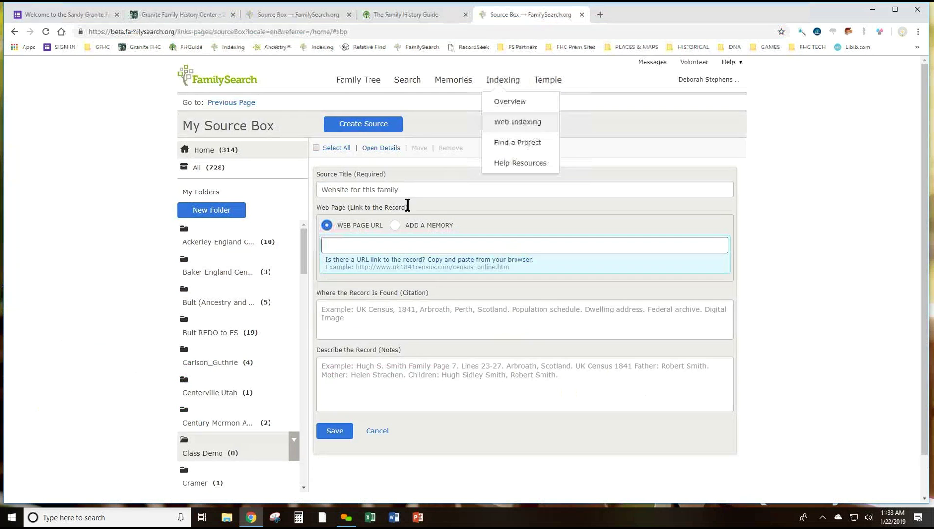
pyautogui.hotkey('ctrl', 'v')
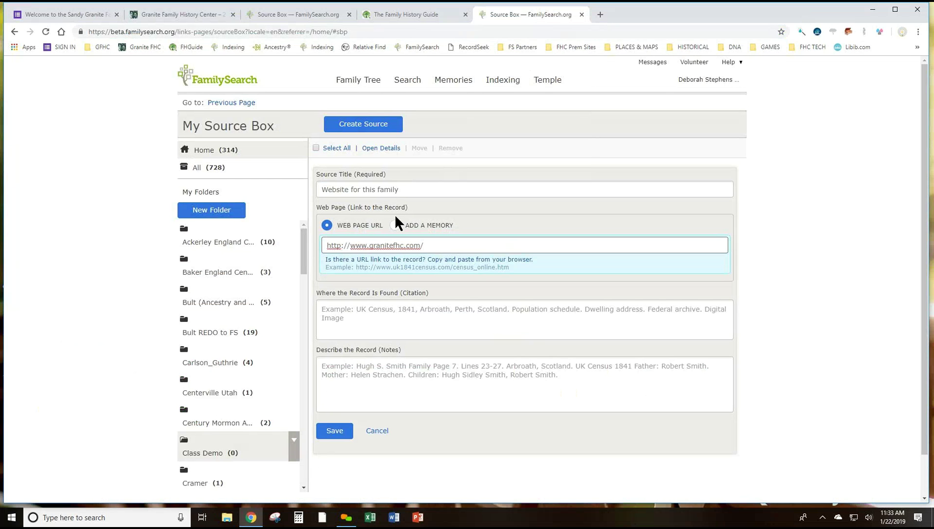
# Add the note 'I think this is a great website with more info'
pyautogui.click(372, 315)
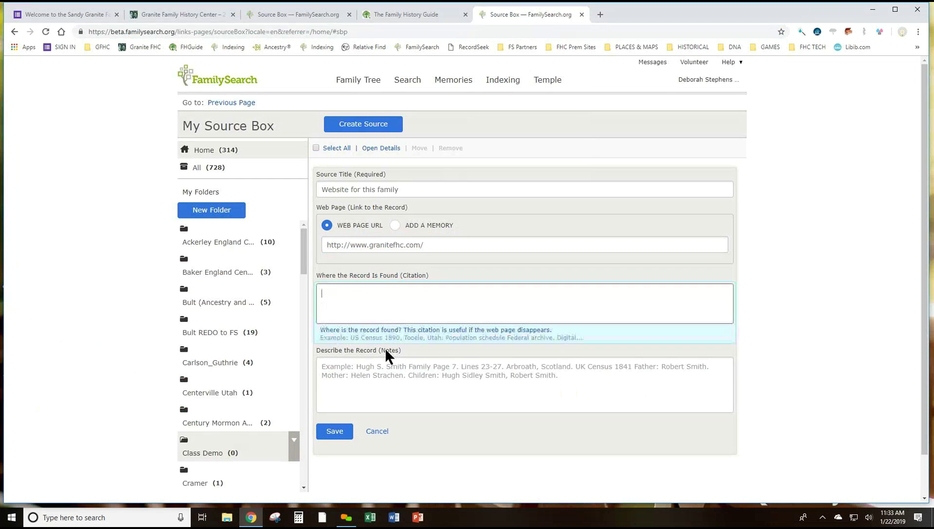
pyautogui.click(384, 364)
pyautogui.write('I think this is a')
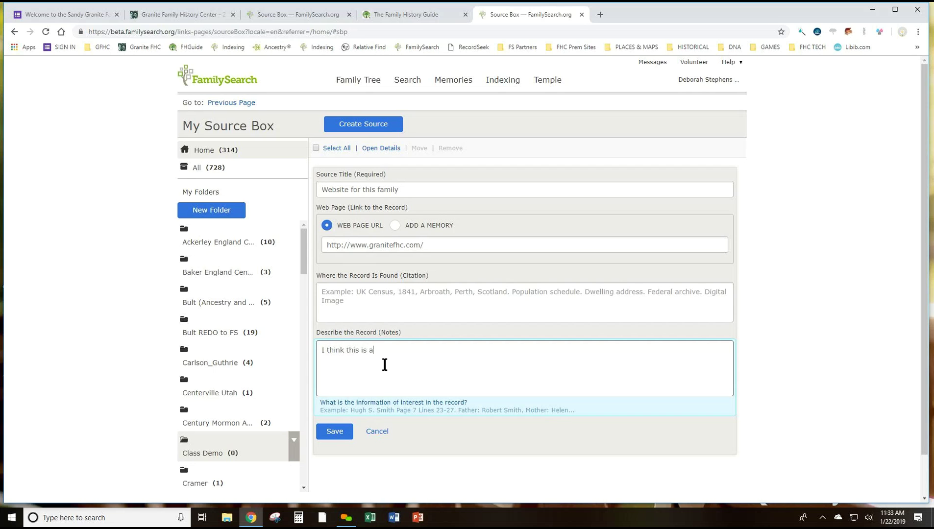
pyautogui.write(' great webstie')
pyautogui.press('BackSpace')
pyautogui.press('BackSpace')
pyautogui.press('BackSpace')
pyautogui.write('ite with ore')
pyautogui.press('BackSpace')
pyautogui.press('BackSpace')
pyautogui.write('more info')
# Save the website source, then open the Century Mormon folder with its two California sources
pyautogui.click(336, 432)
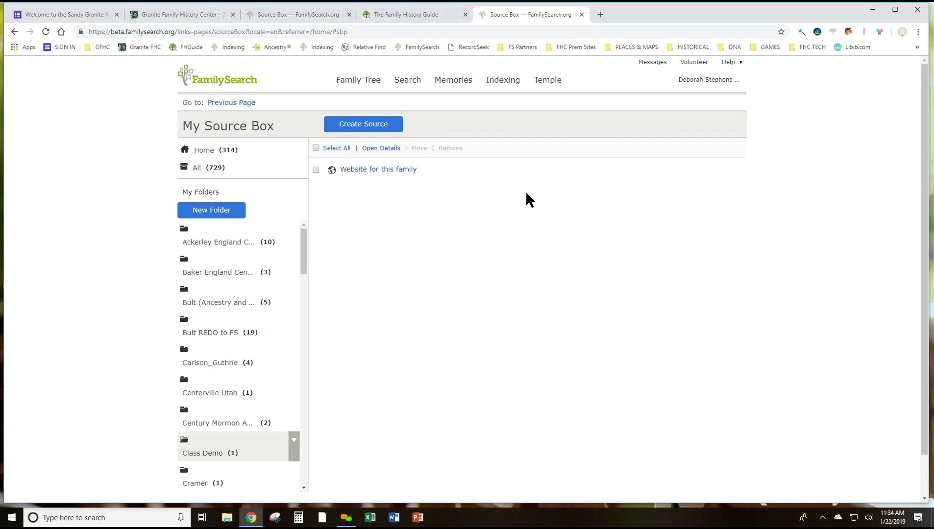
pyautogui.scroll(-1, 526, 193)
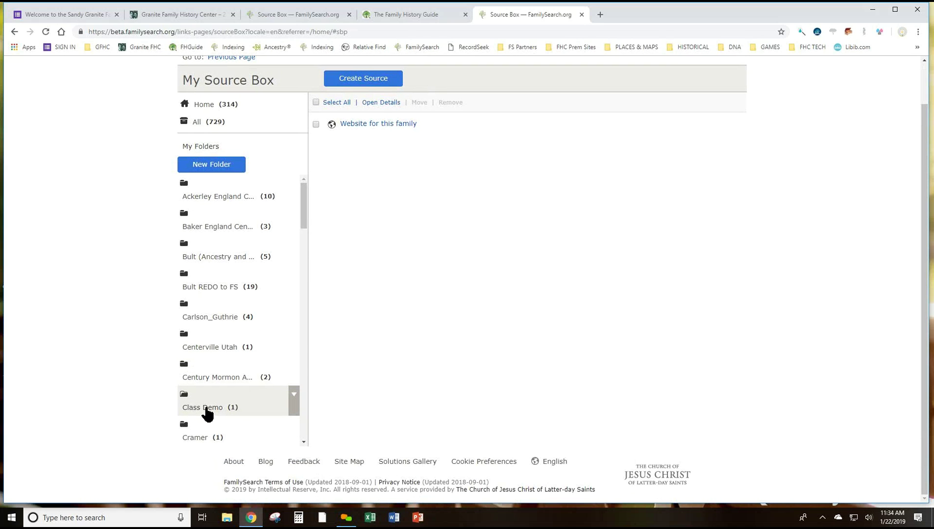
pyautogui.click(208, 414)
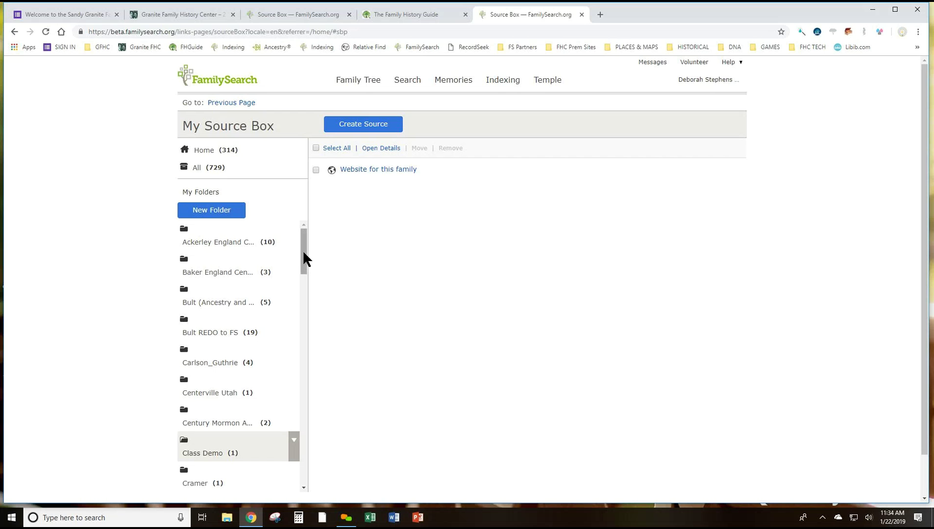
pyautogui.moveTo(304, 249); pyautogui.dragTo(310, 267)
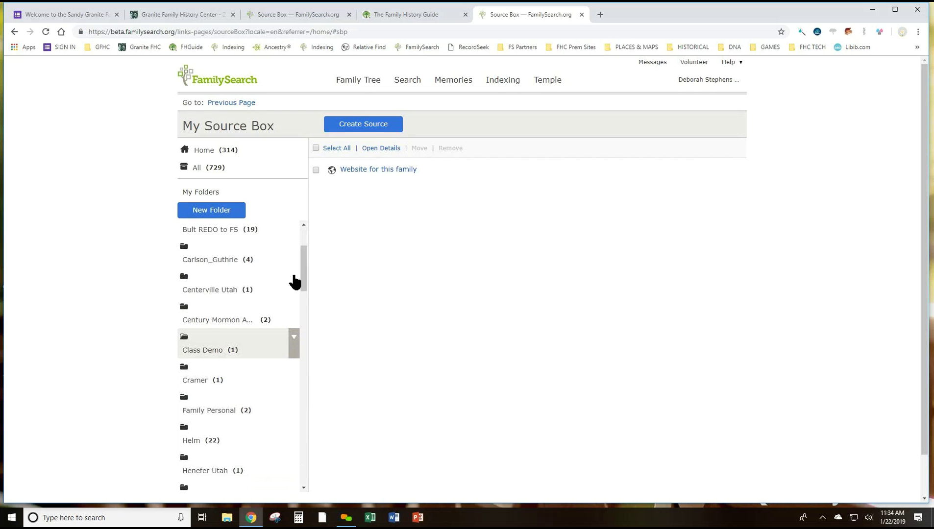
pyautogui.click(243, 317)
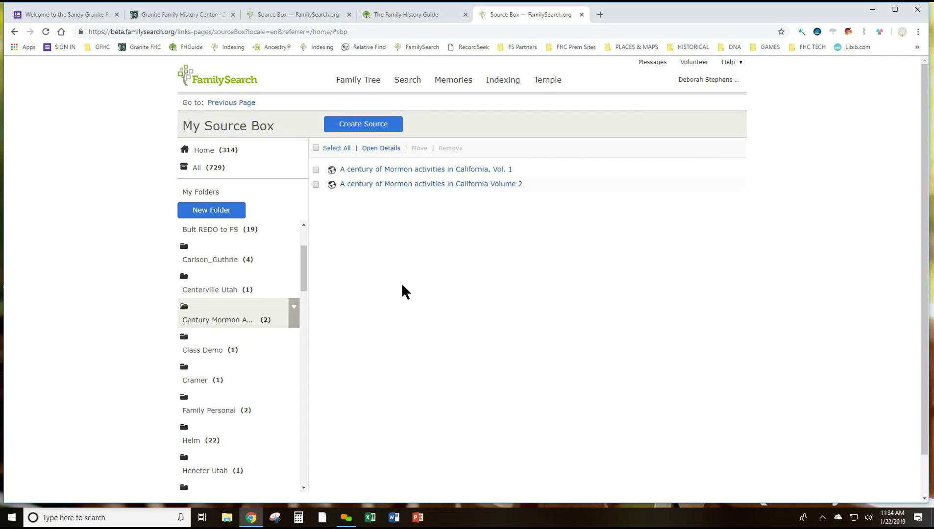
# View the Centerville Utah folder, then the Hughes folder's four sources including 1940 Census records
pyautogui.click(237, 291)
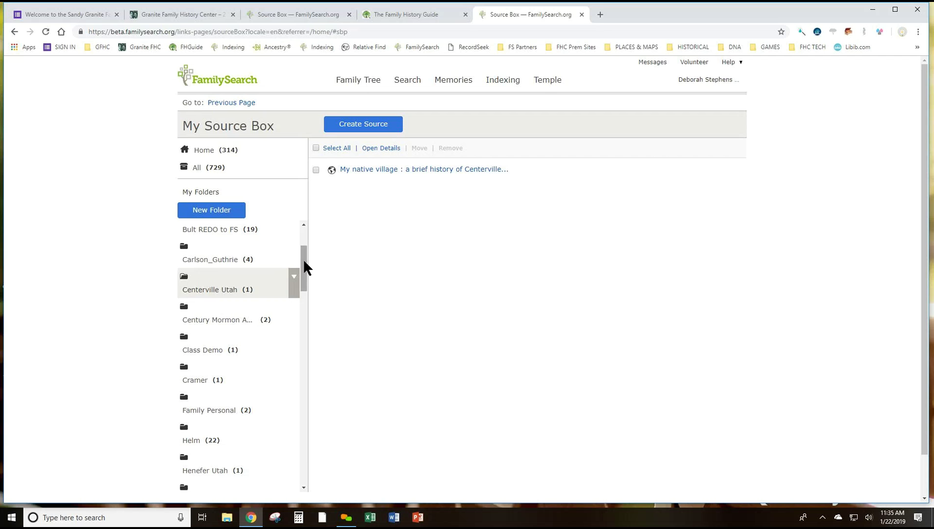
pyautogui.moveTo(304, 268); pyautogui.dragTo(296, 315)
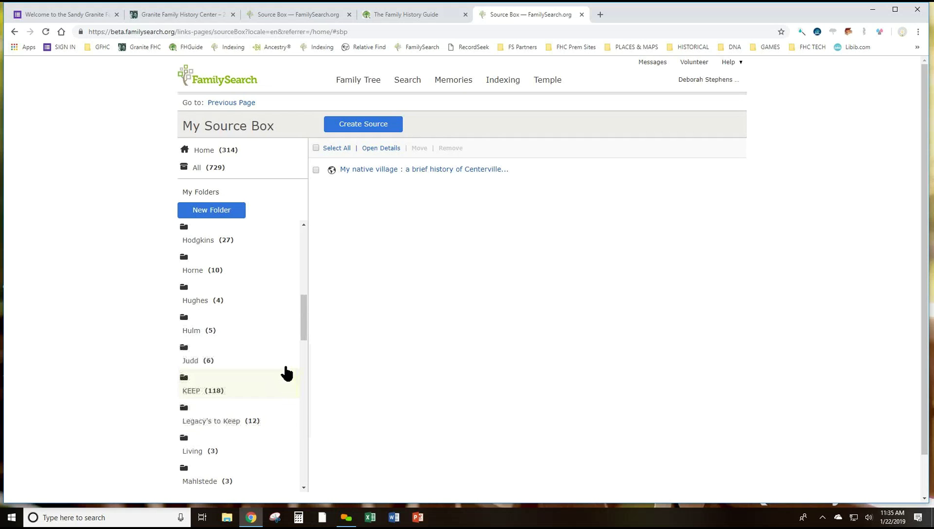
pyautogui.click(209, 304)
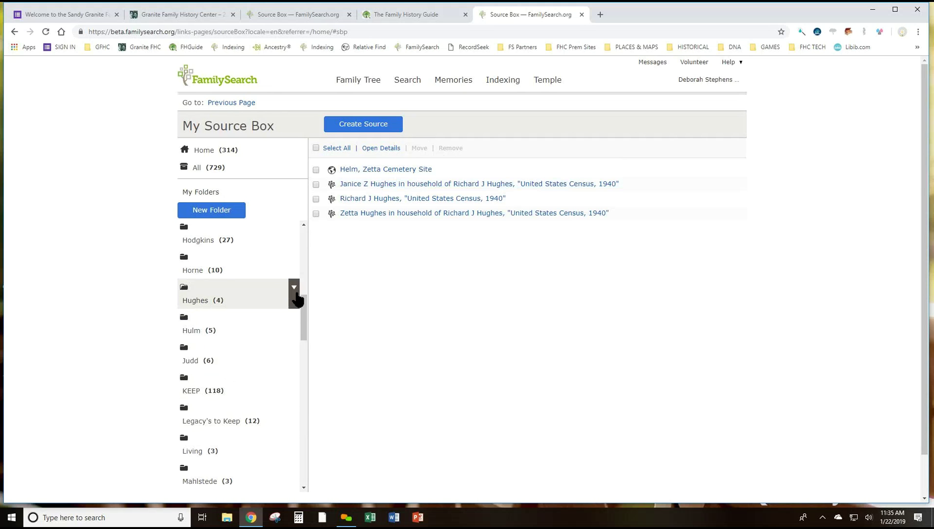
pyautogui.scroll(-2, 304, 318)
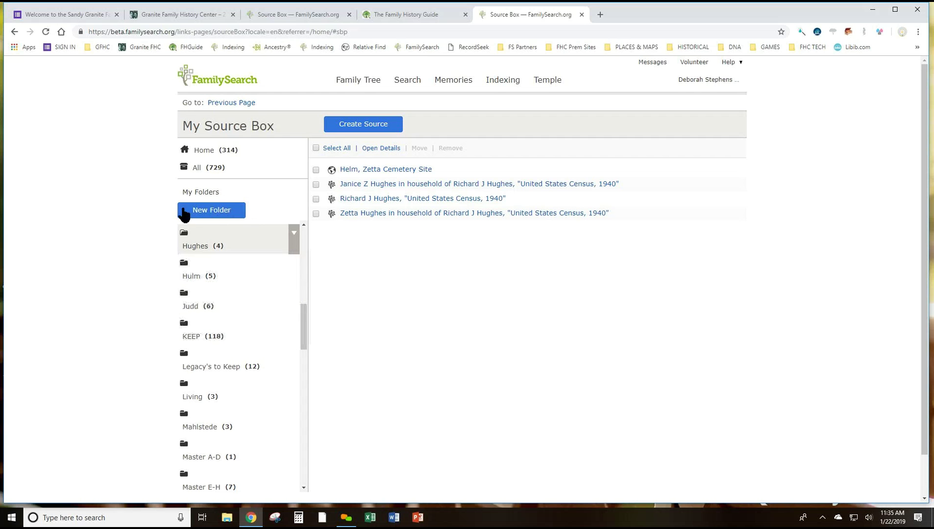
# Open the KEEP folder to list its 118 saved sources
pyautogui.click(200, 336)
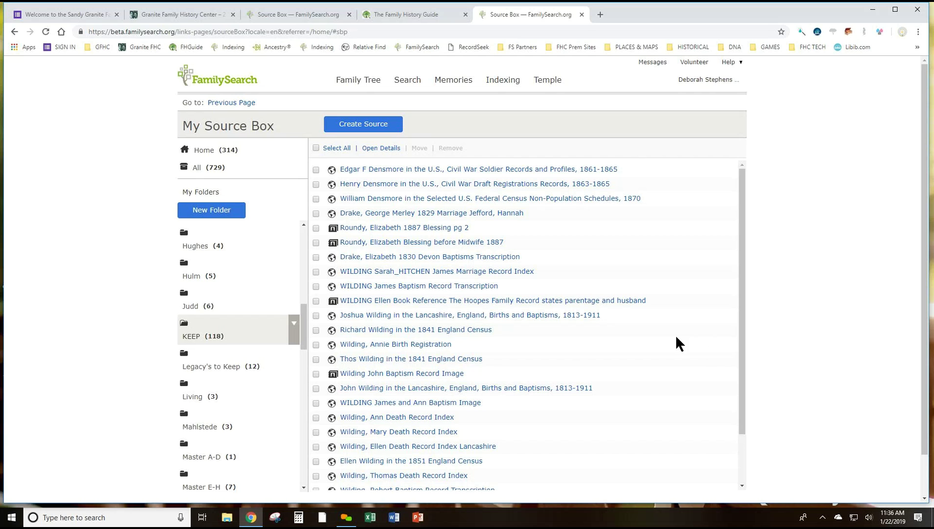
# Look at the Videos Instructional folder, then open the Websites folder with six web sources
pyautogui.scroll(-3, 295, 374)
pyautogui.scroll(1, 295, 373)
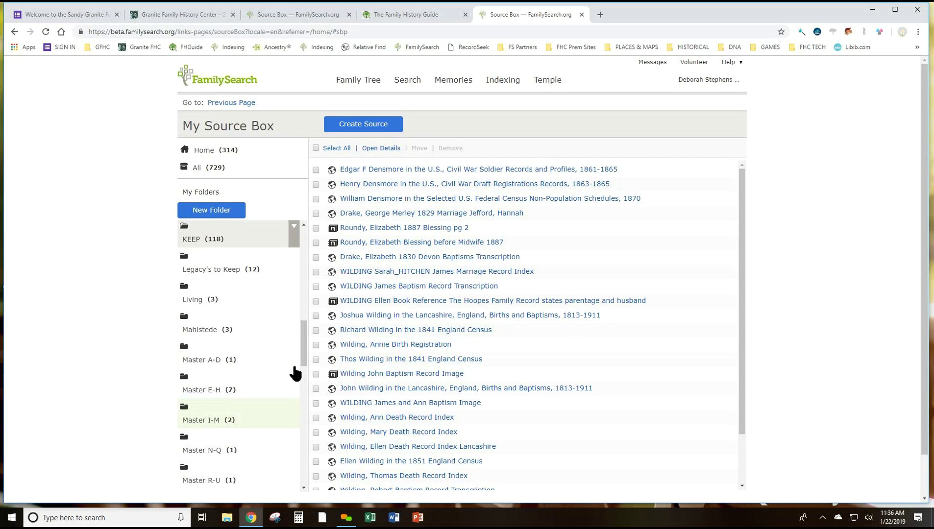
pyautogui.scroll(-7, 296, 373)
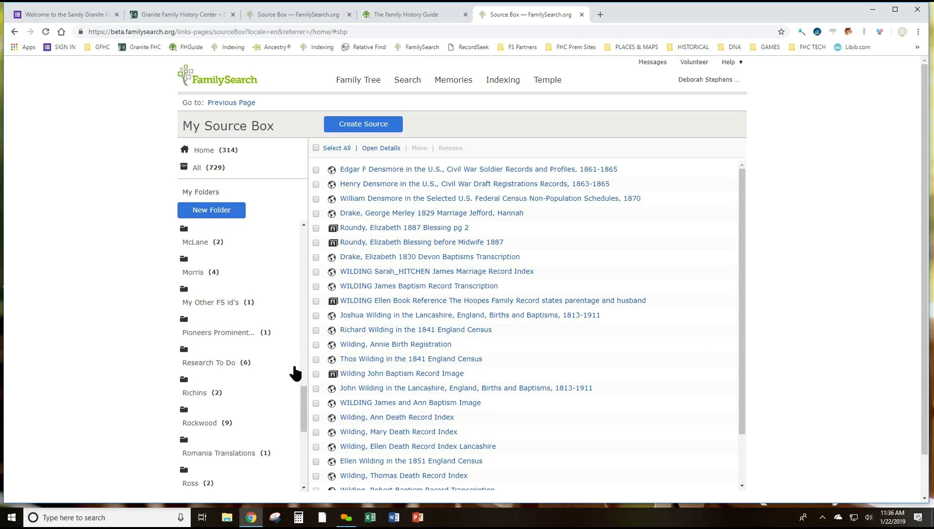
pyautogui.scroll(-3, 296, 374)
pyautogui.scroll(-2, 296, 374)
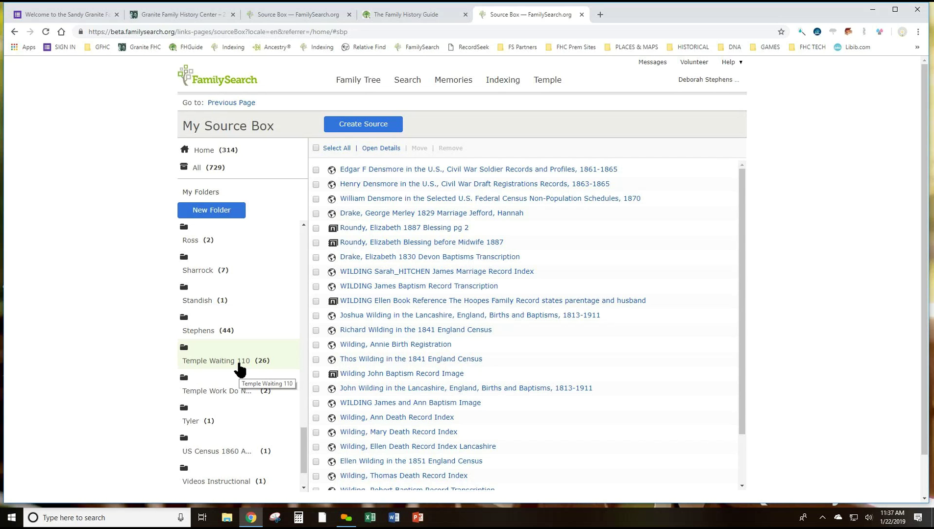
pyautogui.scroll(-1, 240, 369)
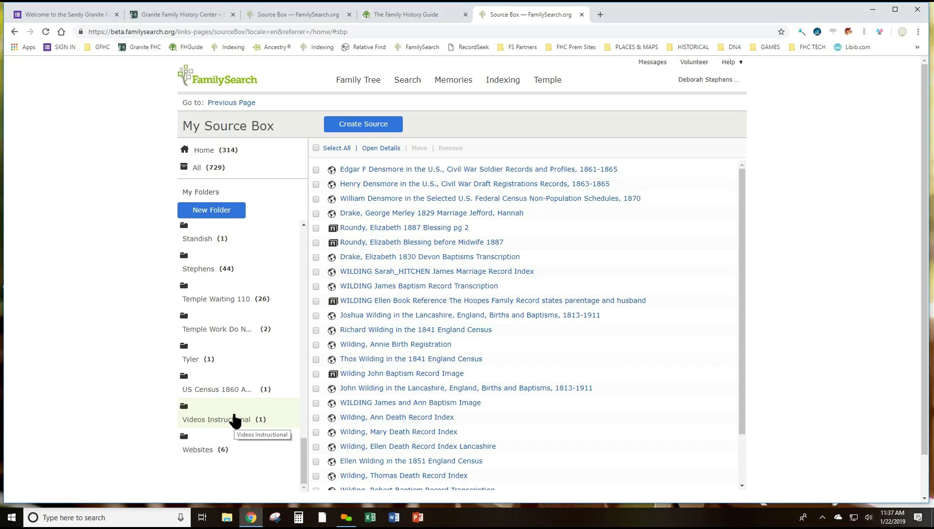
pyautogui.click(258, 423)
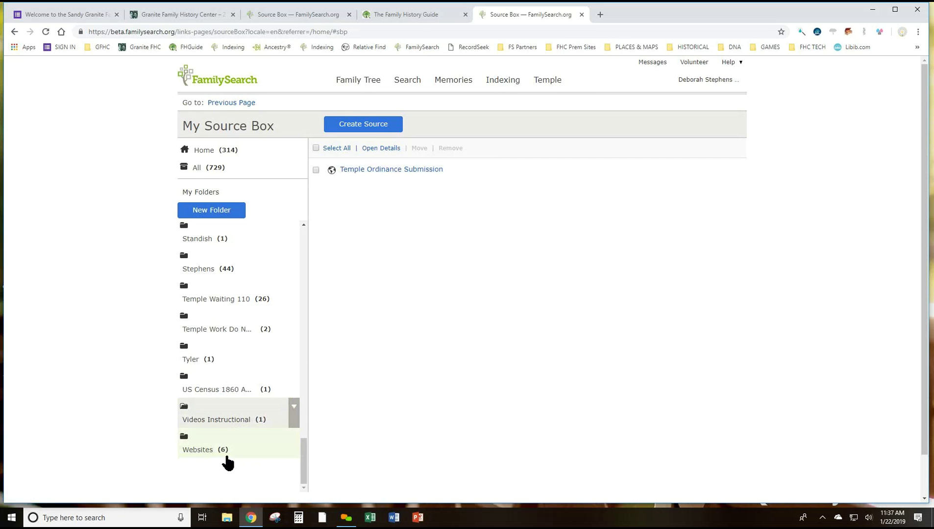
pyautogui.click(210, 453)
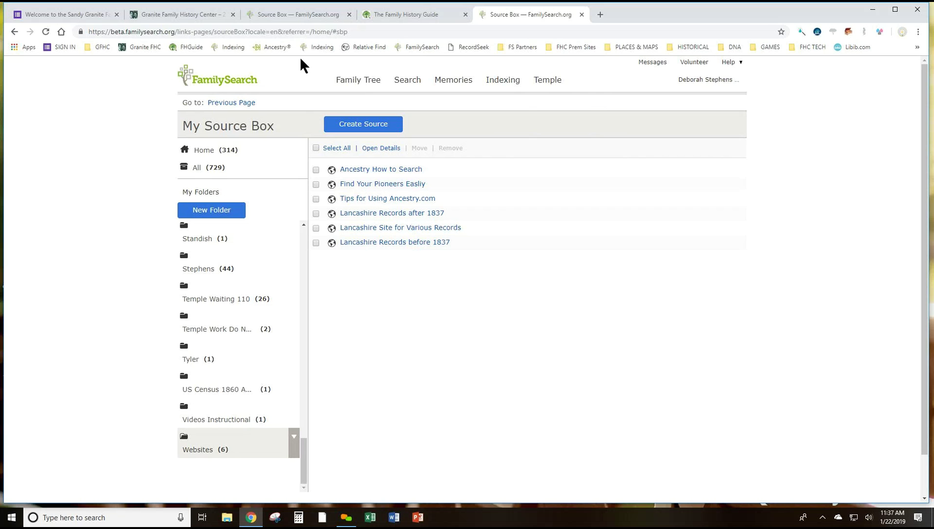
pyautogui.click(377, 171)
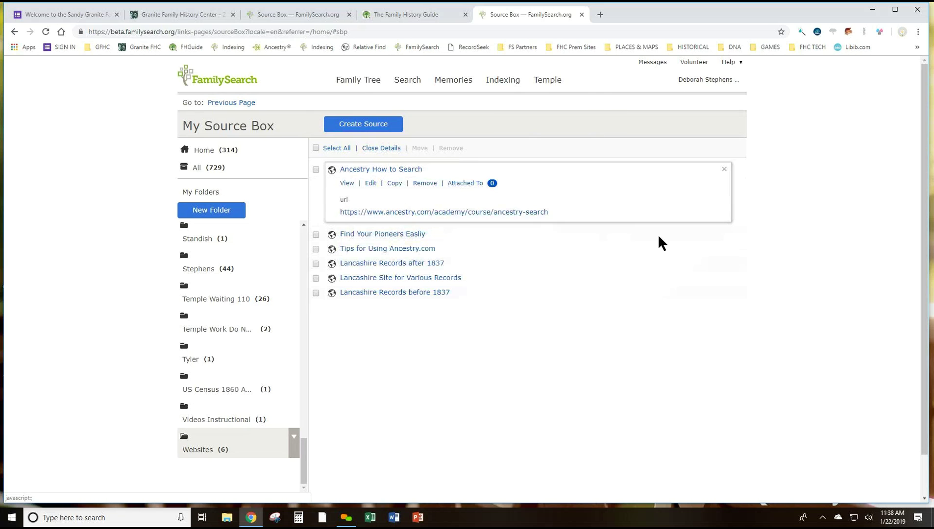
pyautogui.click(373, 183)
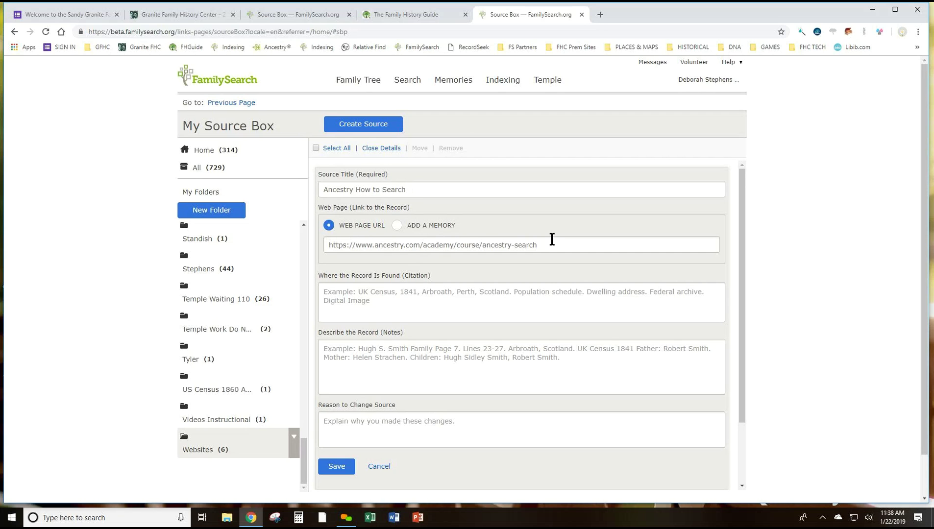
pyautogui.click(334, 466)
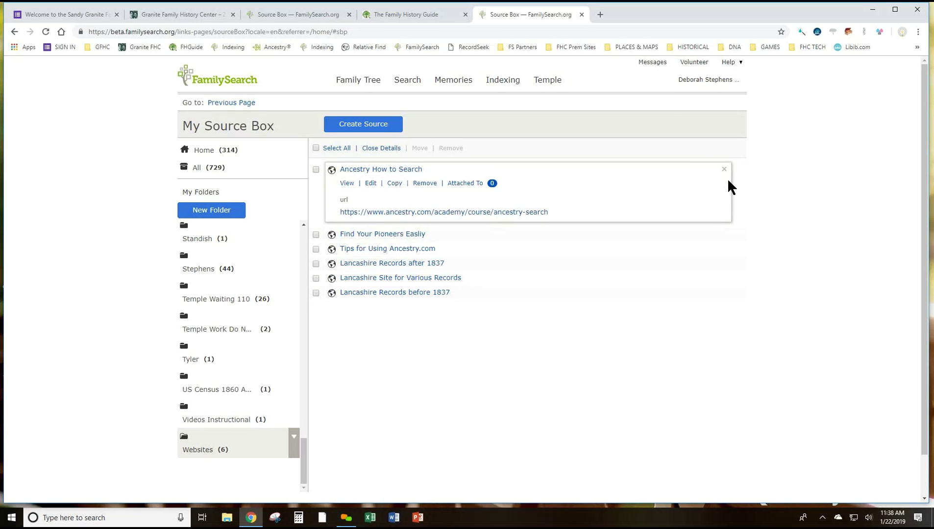
pyautogui.click(724, 170)
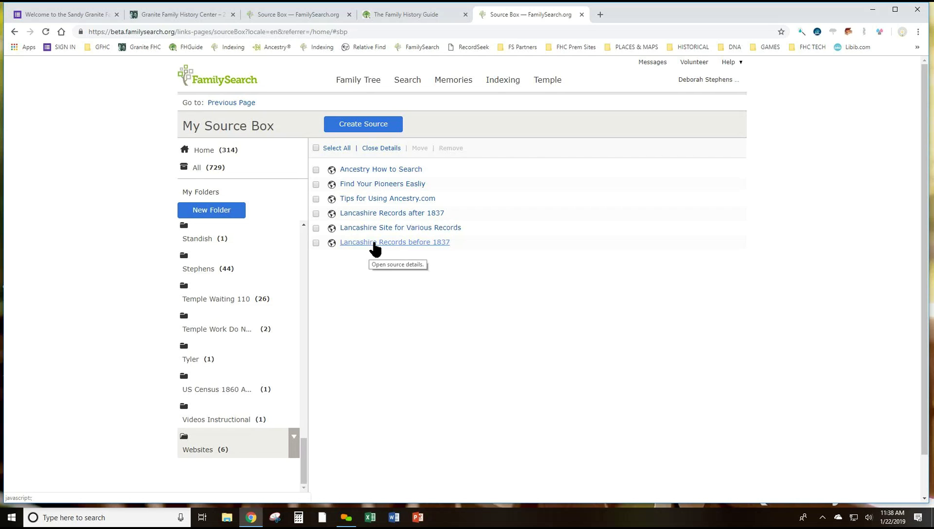
pyautogui.click(377, 243)
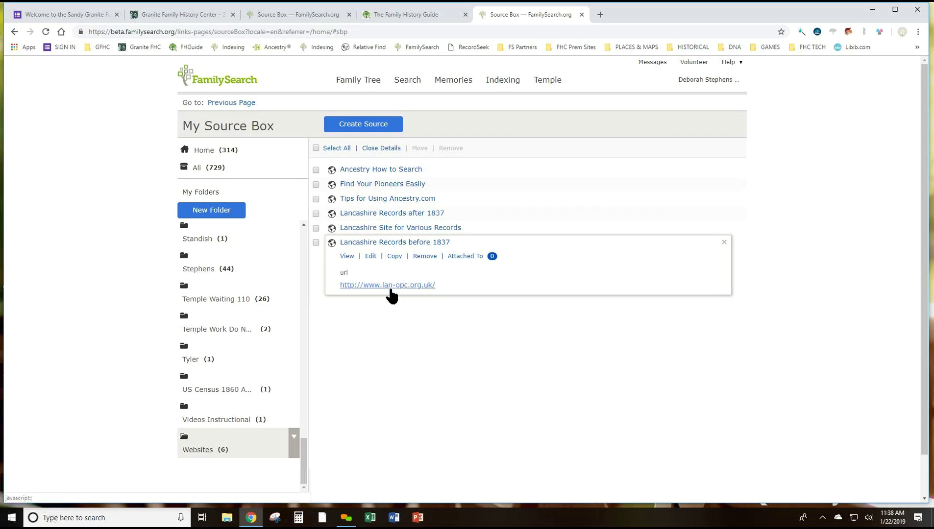
pyautogui.click(724, 242)
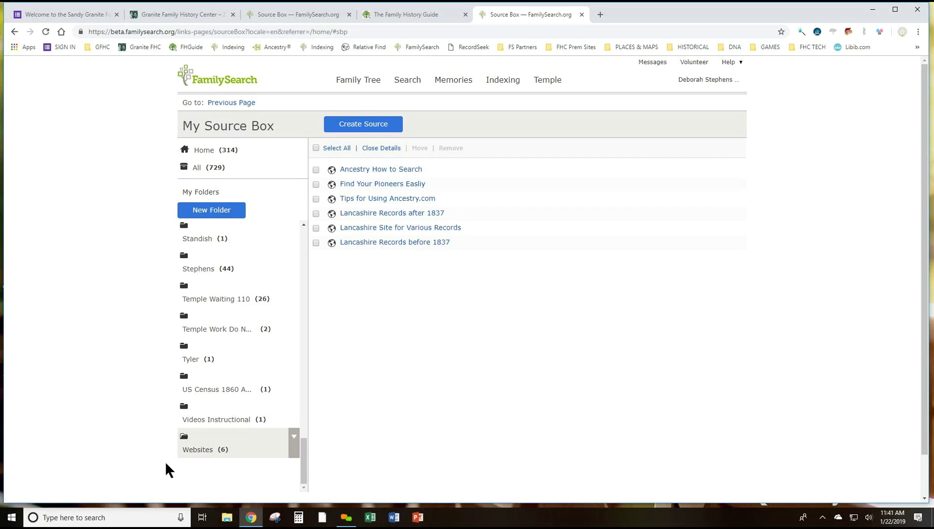
# Move the Ancestry How to Search source into the Master V-Z folder after the folder-limit warning
pyautogui.moveTo(304, 441); pyautogui.dragTo(311, 325)
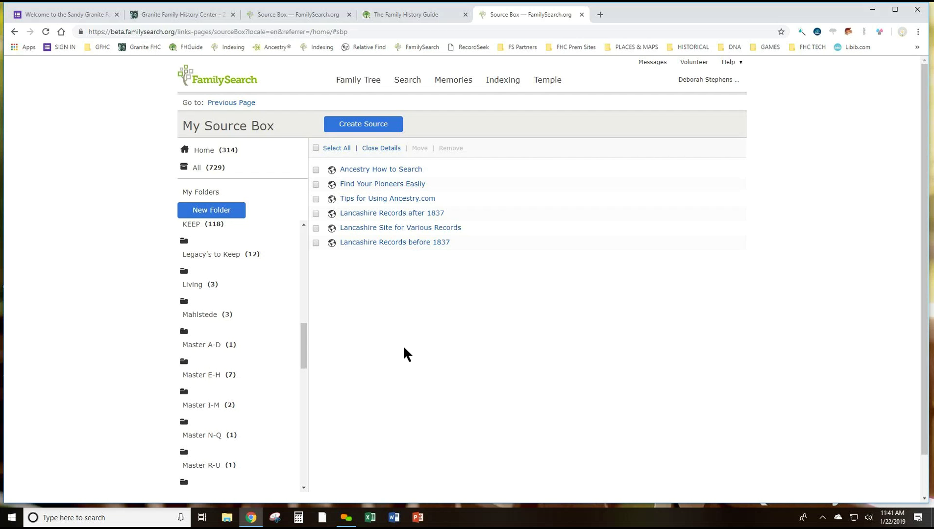
pyautogui.scroll(-2, 388, 343)
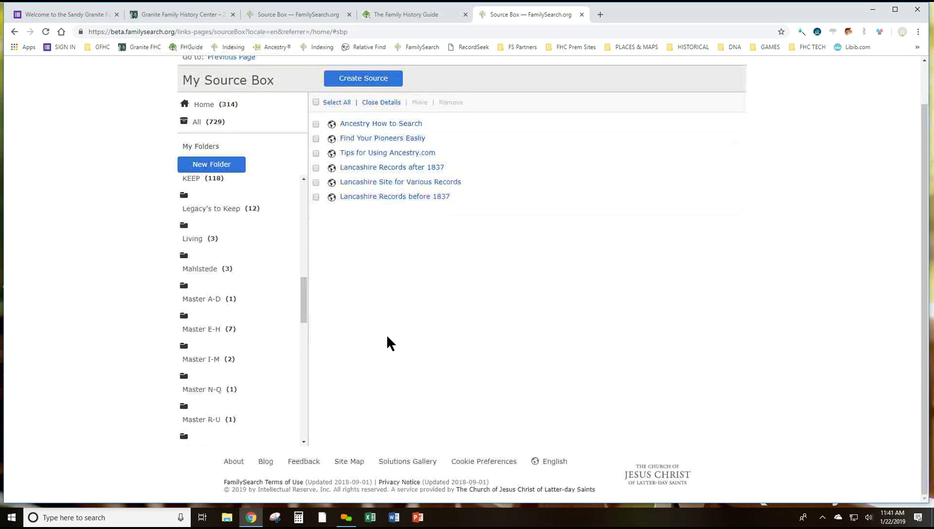
pyautogui.moveTo(305, 313); pyautogui.dragTo(305, 368)
pyautogui.scroll(3, 306, 360)
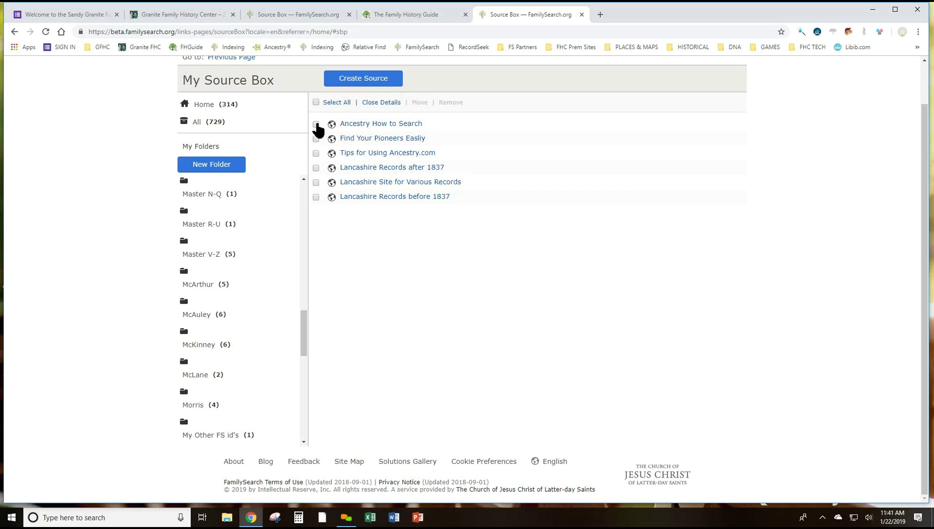
pyautogui.click(232, 163)
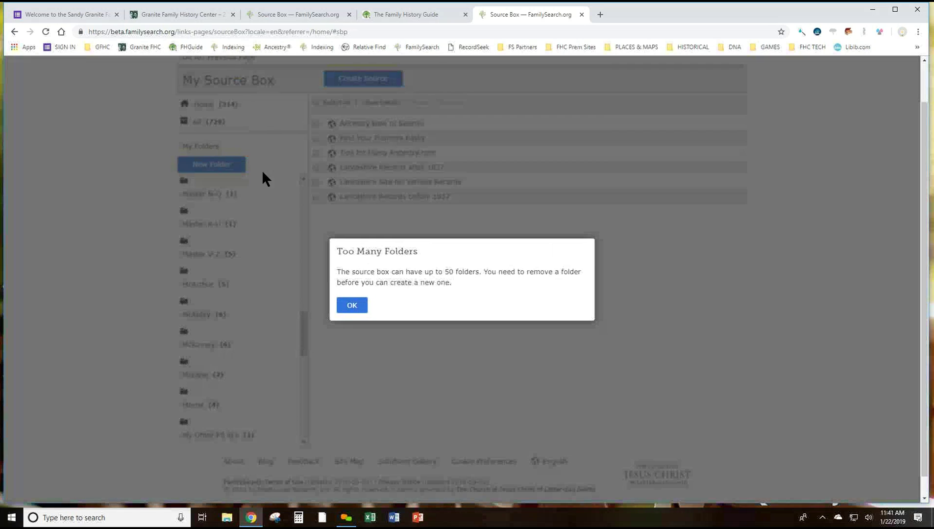
pyautogui.click(353, 306)
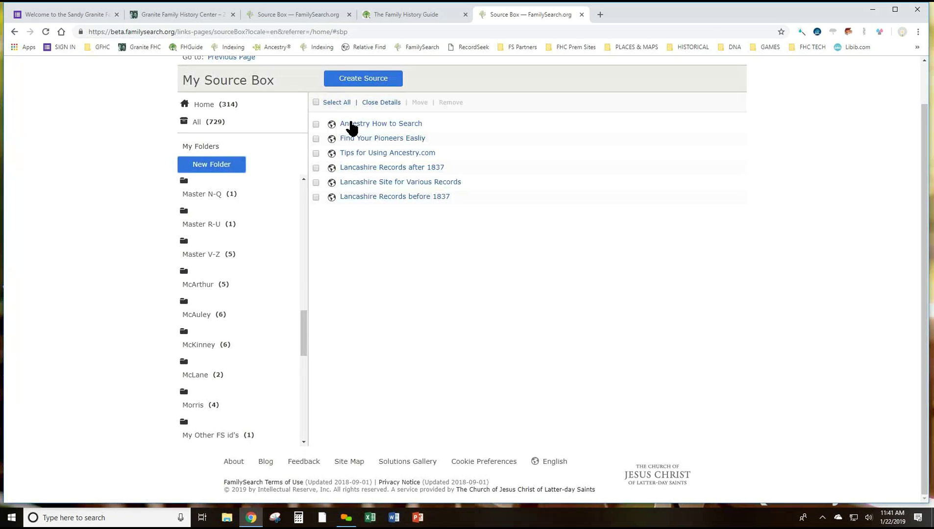
pyautogui.moveTo(350, 127); pyautogui.dragTo(215, 257)
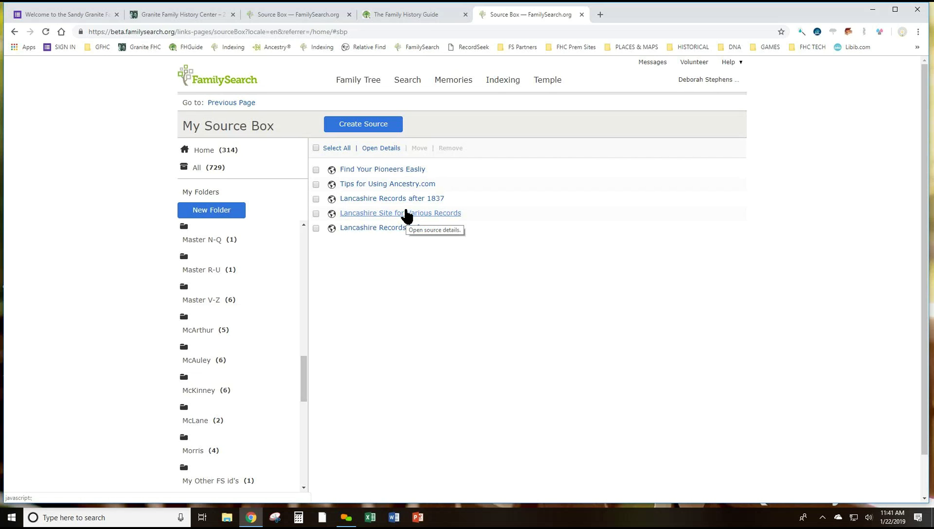
# Delete the first 1920 census source from the McArthur folder
pyautogui.click(205, 328)
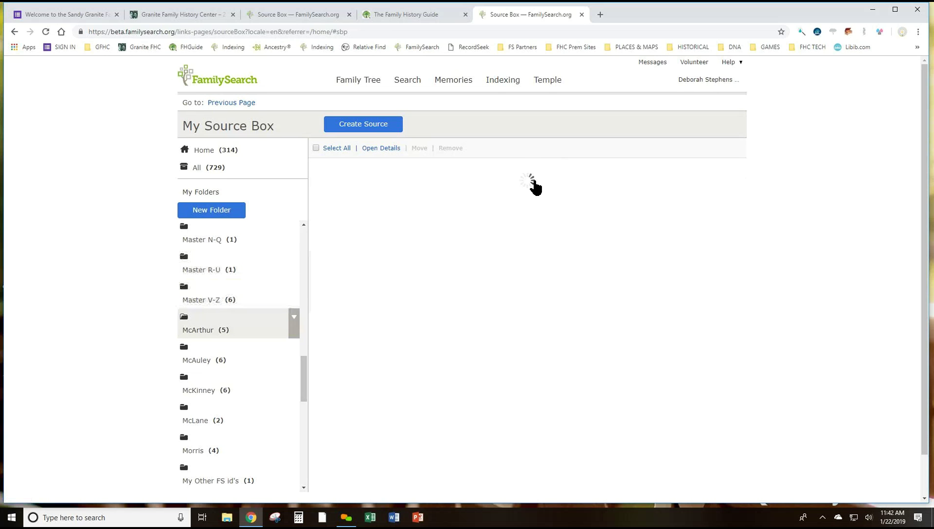
pyautogui.click(449, 171)
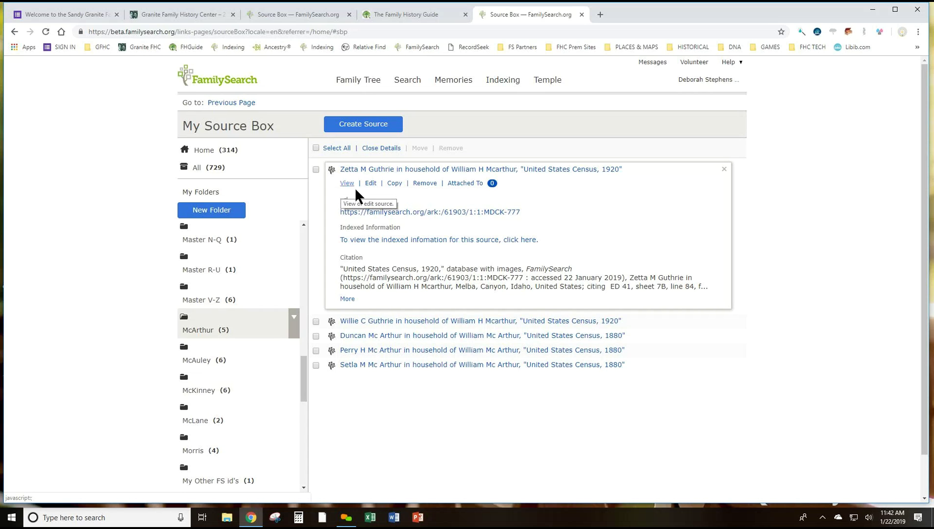
pyautogui.click(424, 185)
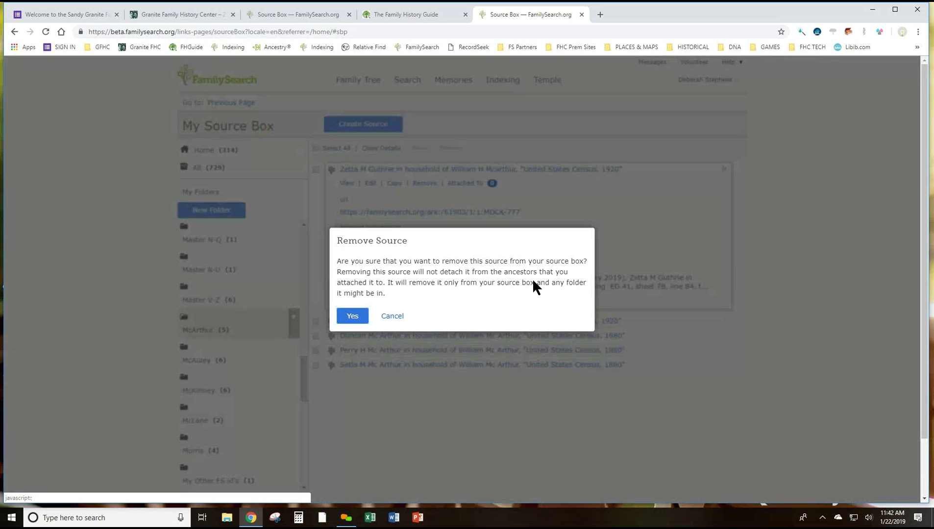
pyautogui.click(353, 317)
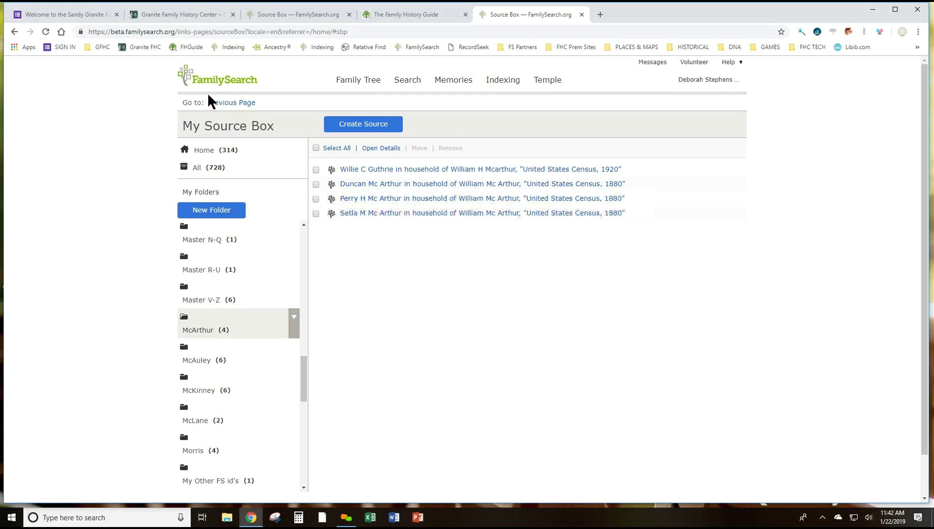
# List all 728 Source Box sources, each labeled with its folder
pyautogui.click(203, 172)
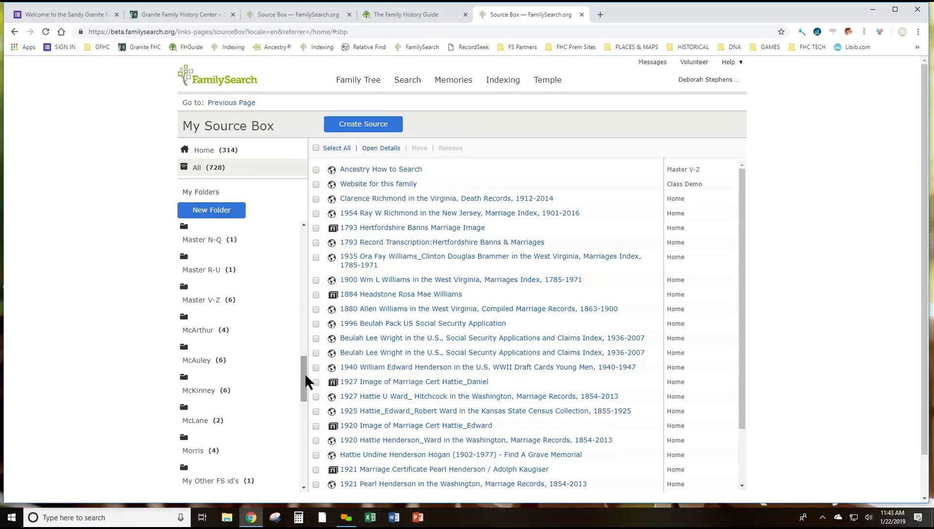
pyautogui.moveTo(304, 372); pyautogui.dragTo(309, 260)
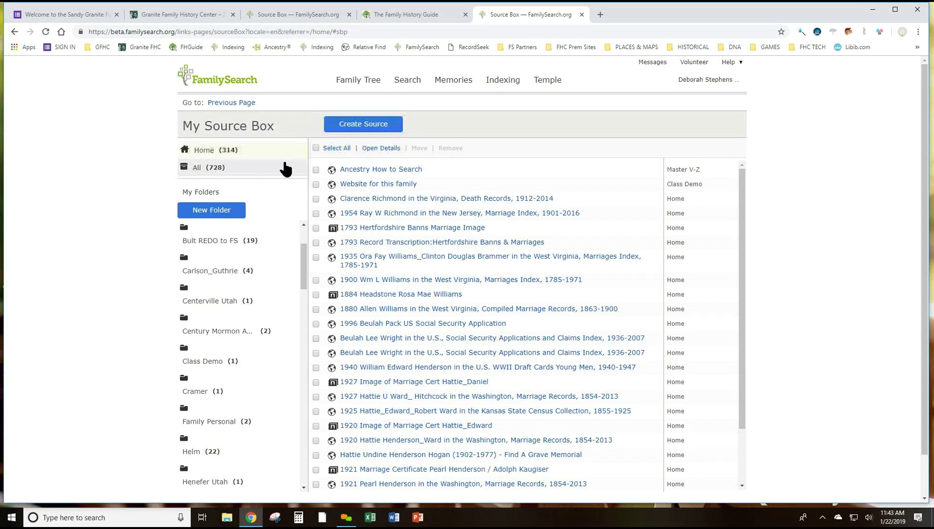
# Filter the Source Box down to the Home folder's 314 unfiled sources
pyautogui.click(275, 170)
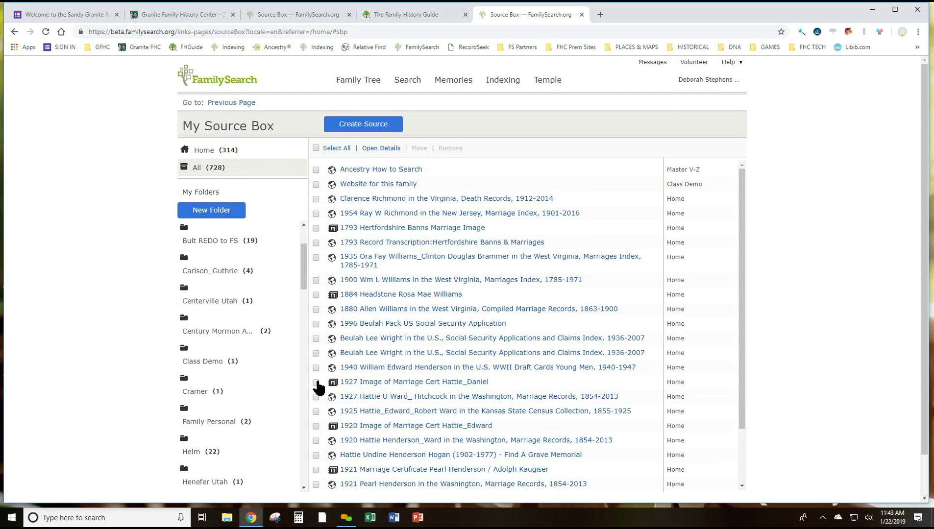
pyautogui.click(211, 364)
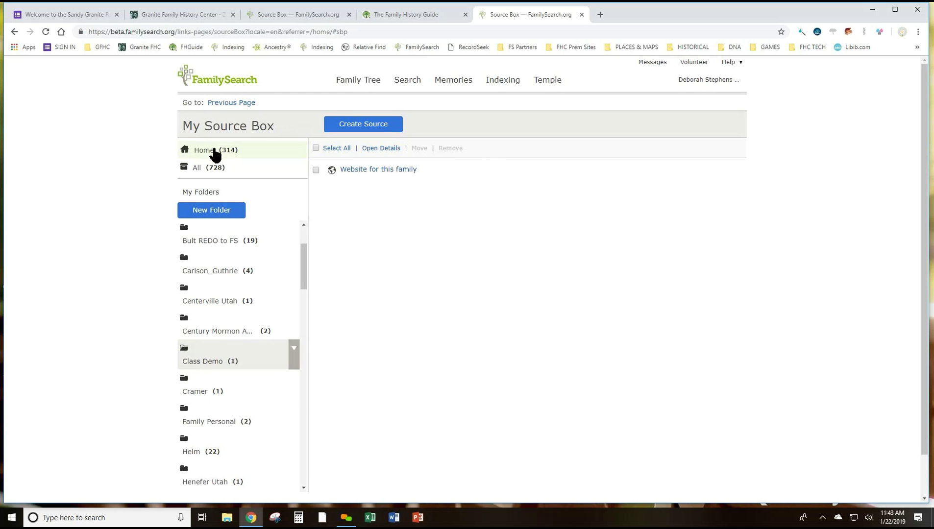
pyautogui.click(215, 152)
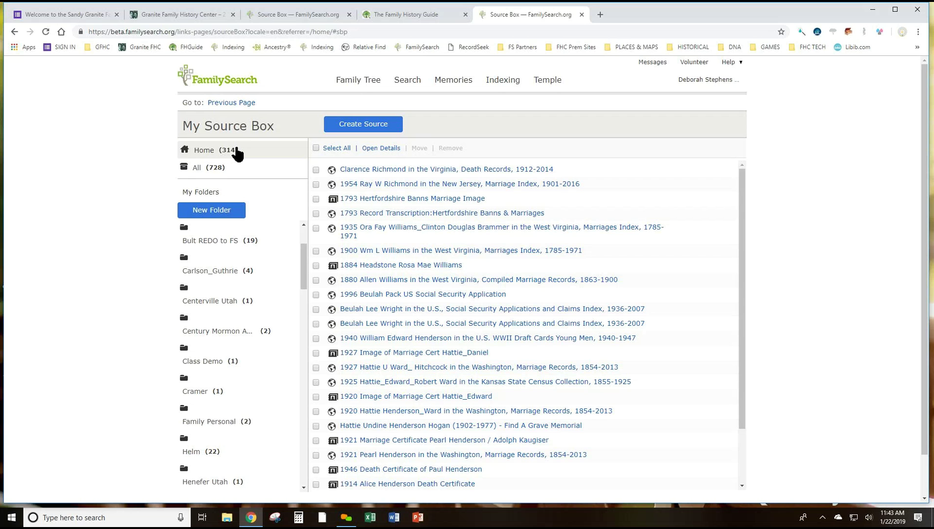
pyautogui.click(215, 169)
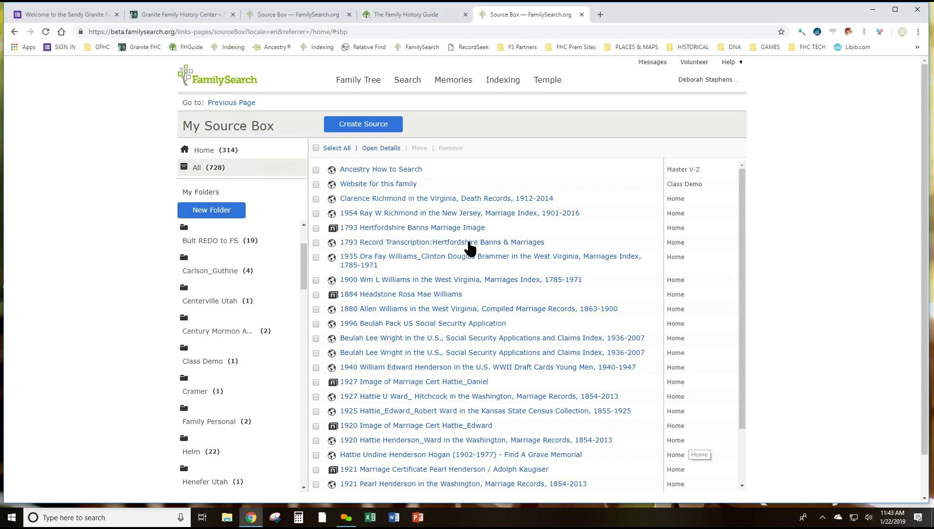
pyautogui.click(208, 153)
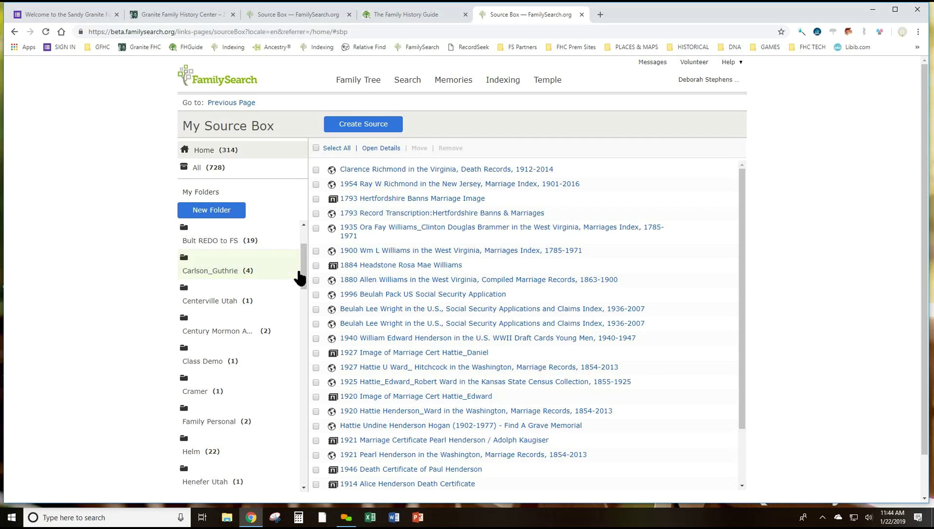
pyautogui.moveTo(302, 266); pyautogui.dragTo(304, 225)
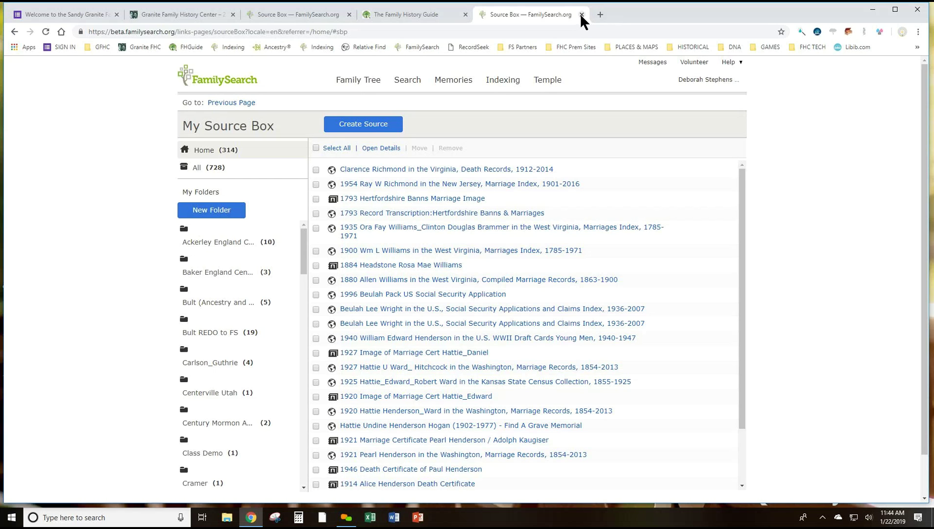
# Close the extra Source Box tab and bring up the Temple and Family History Consultant calling page
pyautogui.click(581, 15)
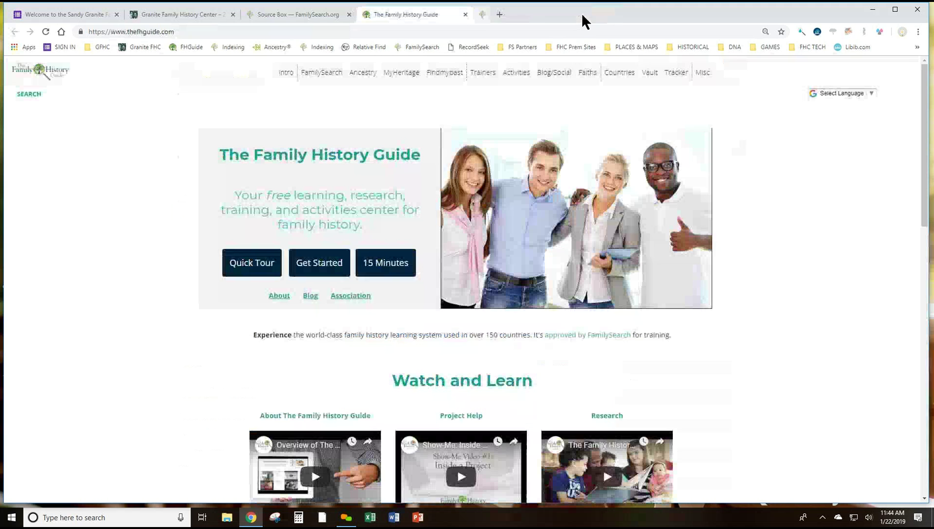
pyautogui.click(300, 12)
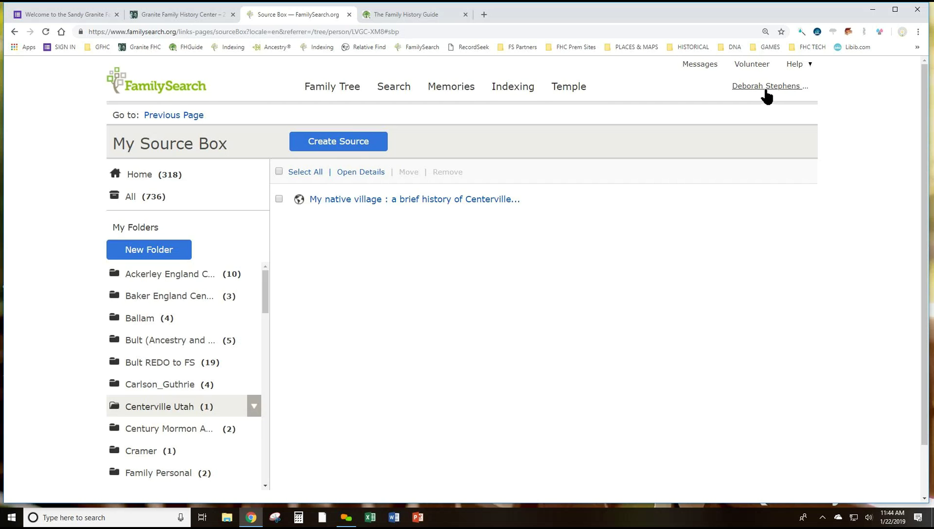
pyautogui.click(804, 69)
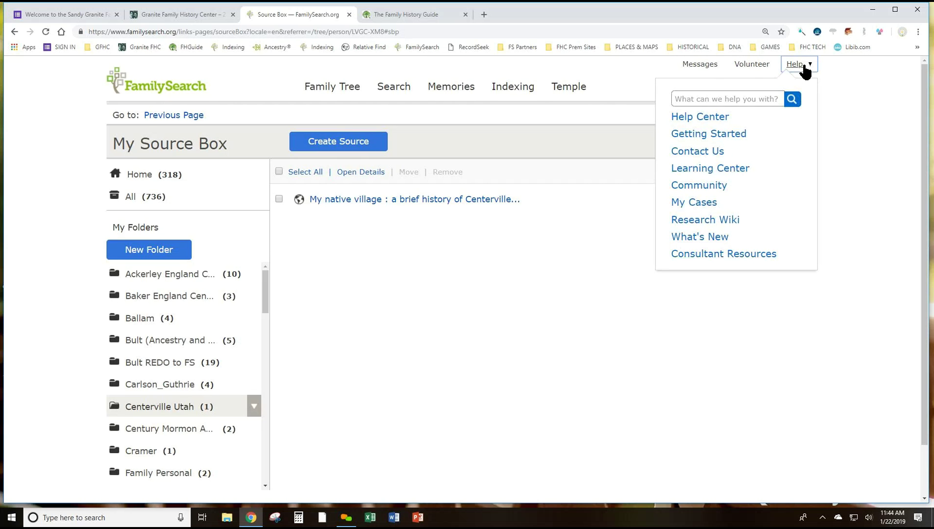
pyautogui.click(715, 260)
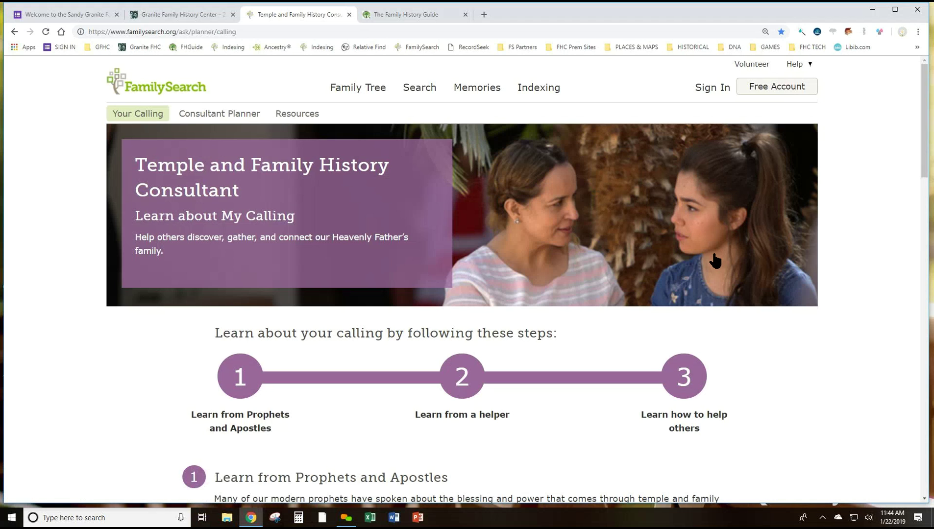
pyautogui.scroll(-15, 714, 261)
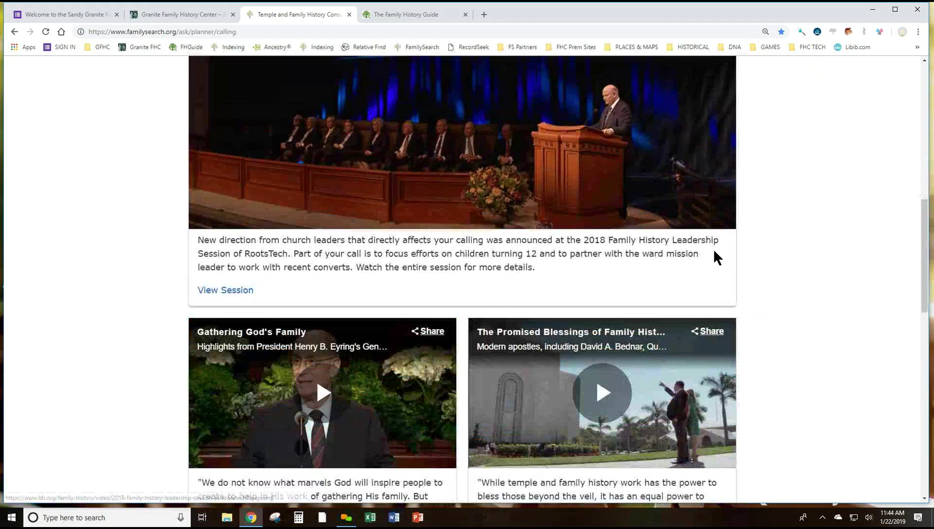
pyautogui.scroll(15, 714, 245)
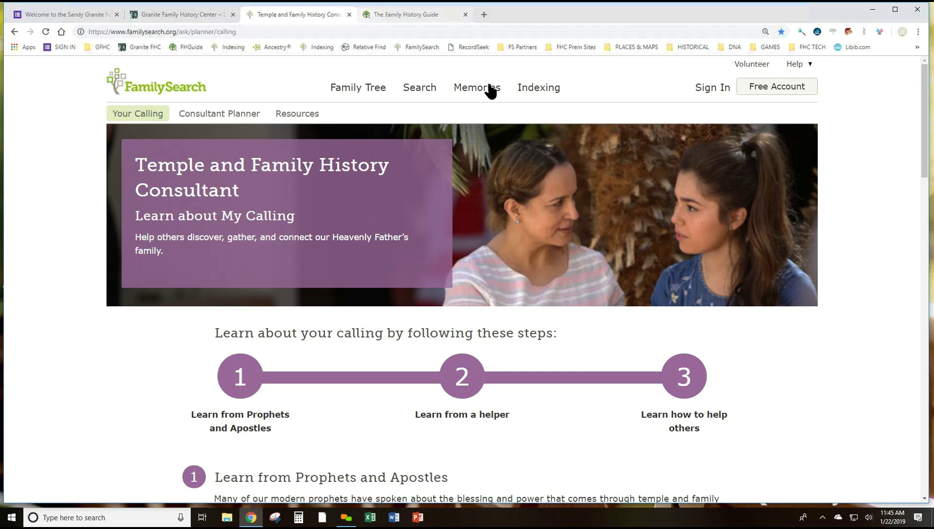
# Sign in with the consultant's username and account password
pyautogui.click(714, 87)
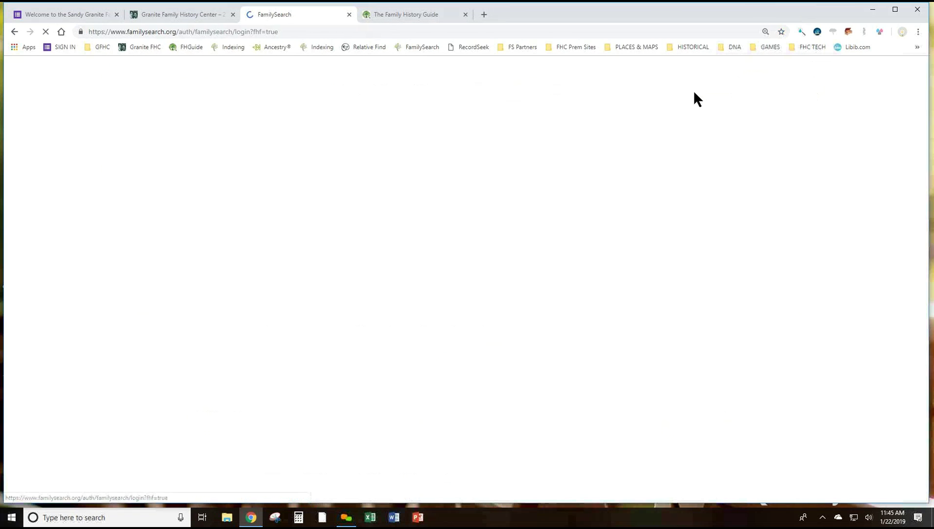
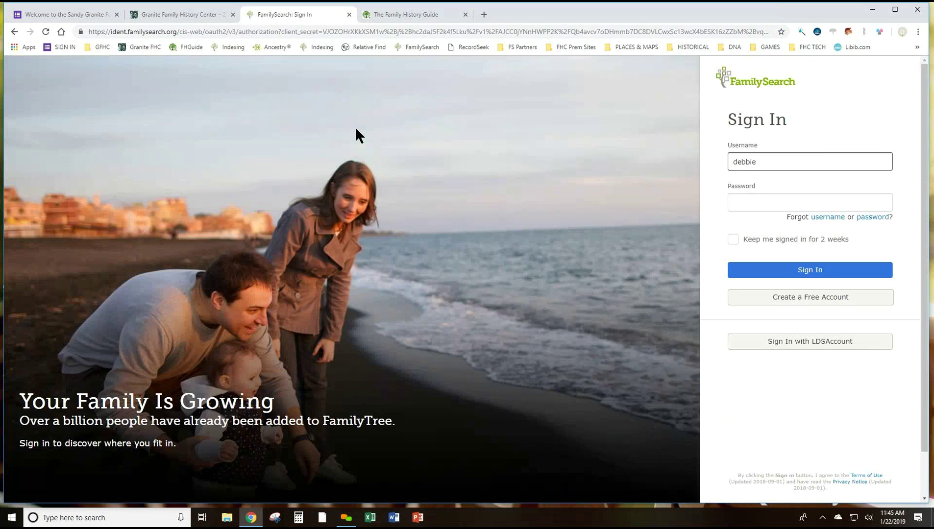
pyautogui.click(742, 202)
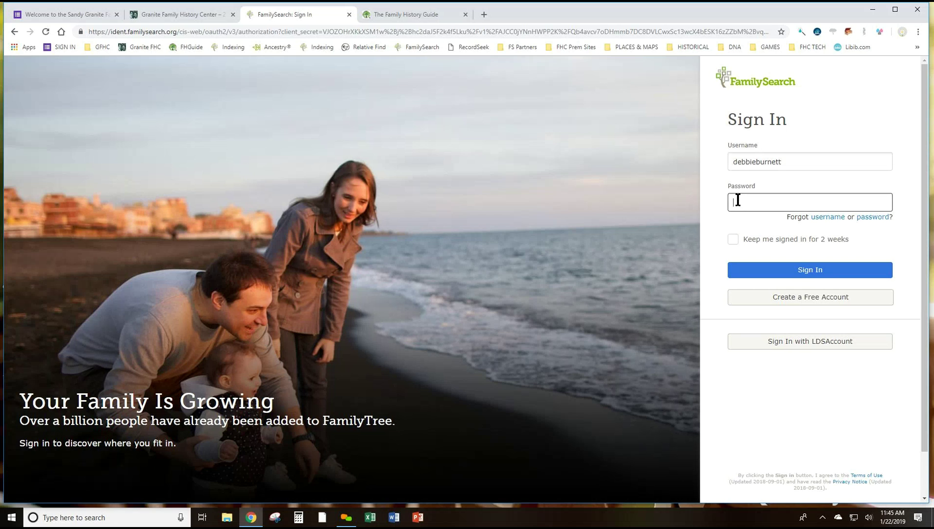
pyautogui.write('•••••••••••')
pyautogui.press('Return')
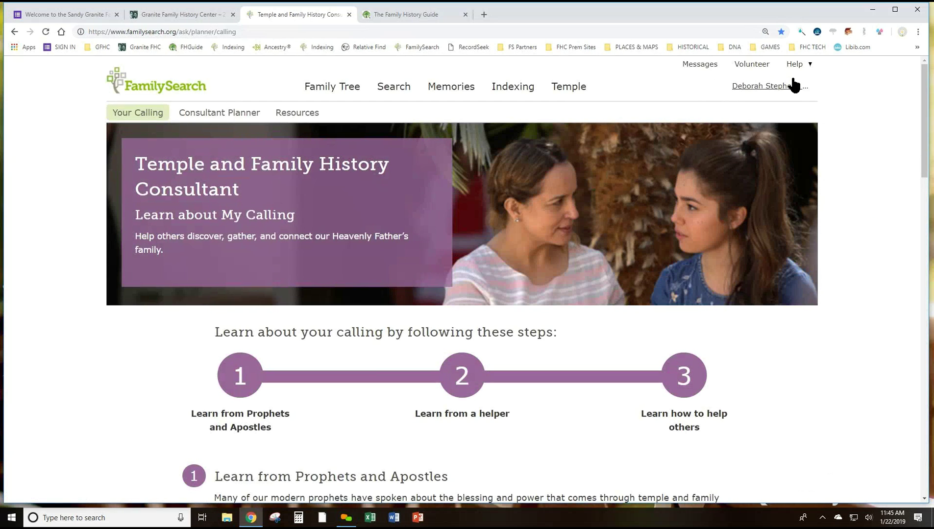
# Load the Consultant Planner dashboard through Help's Consultant Resources link
pyautogui.click(800, 68)
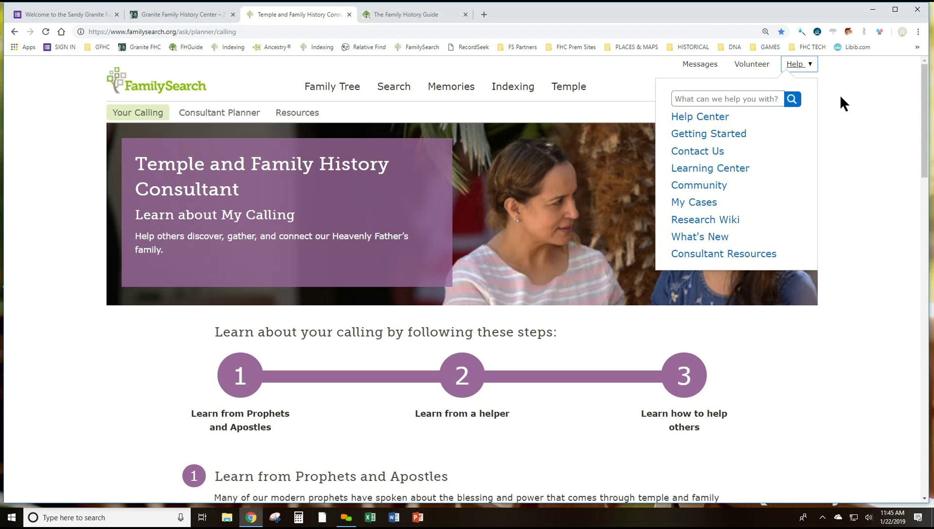
pyautogui.click(759, 88)
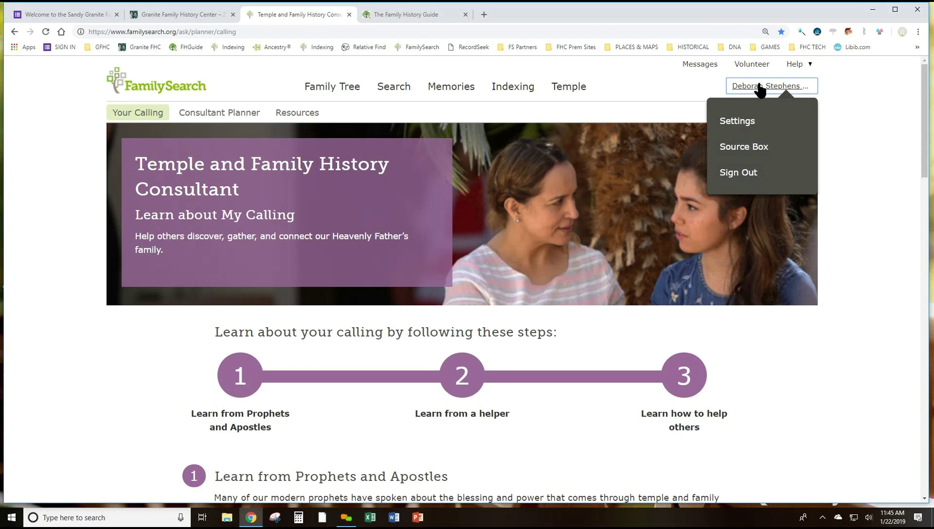
pyautogui.click(797, 68)
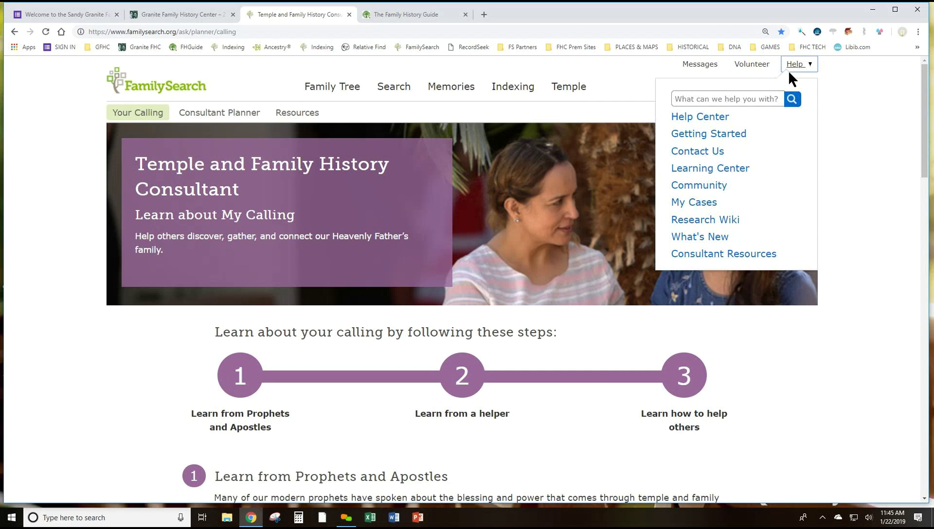
pyautogui.click(729, 253)
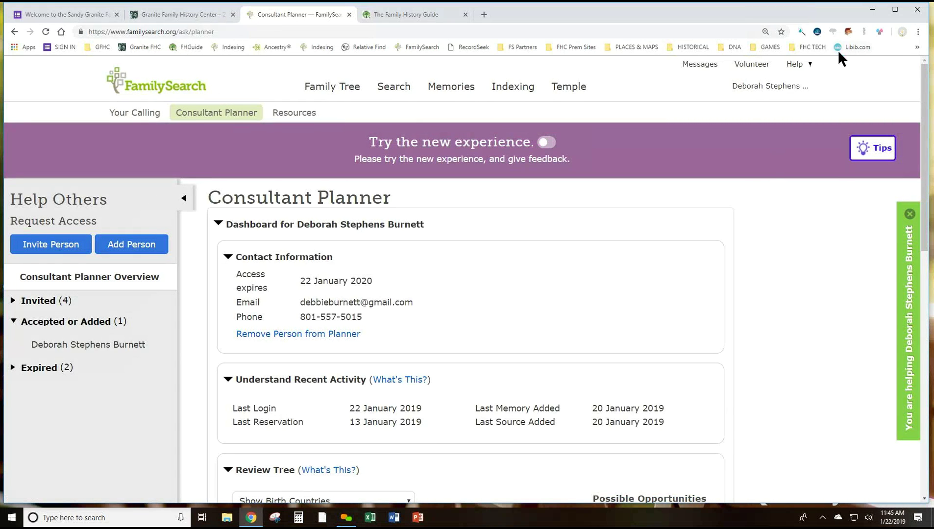
pyautogui.click(797, 72)
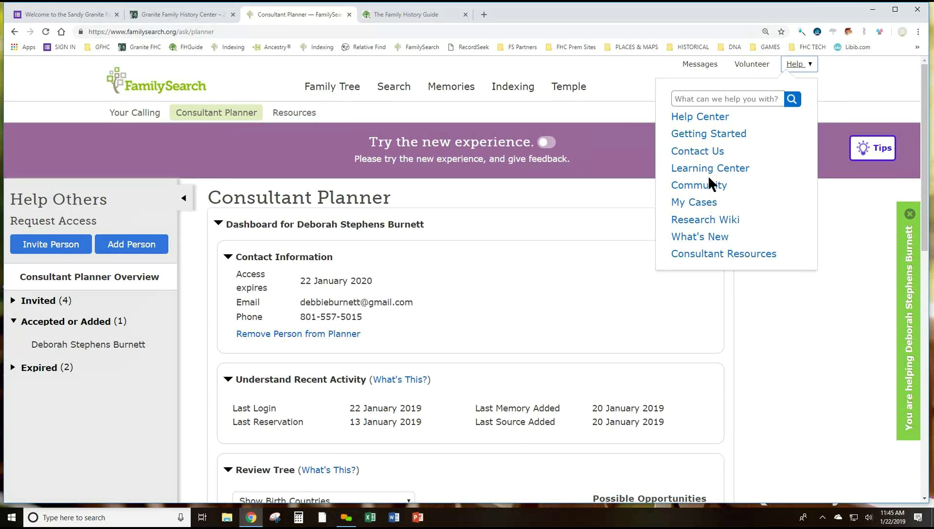
pyautogui.click(716, 255)
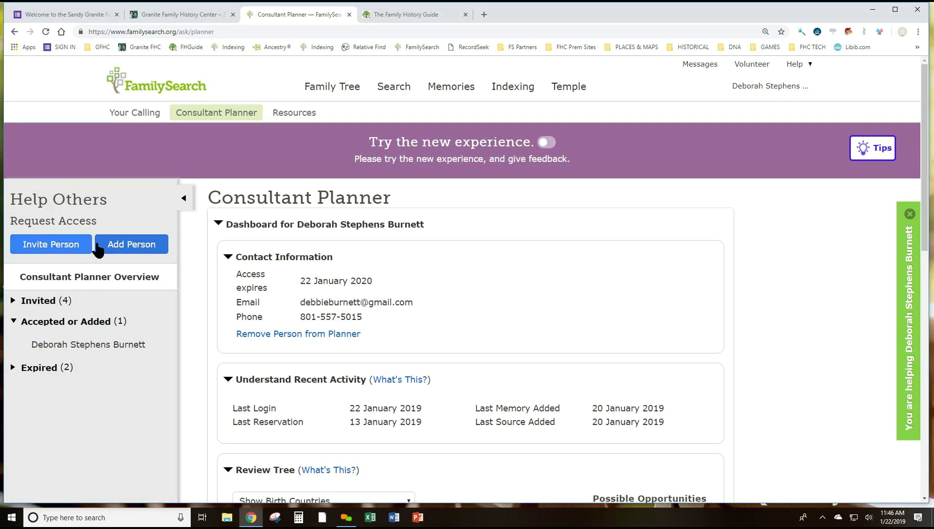
# Open the Add Person form listing Granite View Ward directory households
pyautogui.click(138, 247)
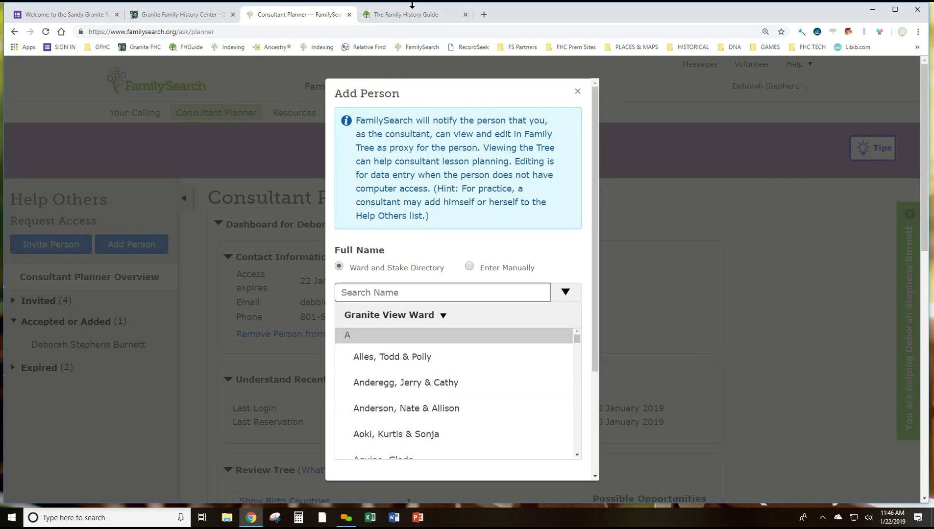
# Dismiss the Add Person form and return via Your Calling to the Consultant Planner tab
pyautogui.click(575, 91)
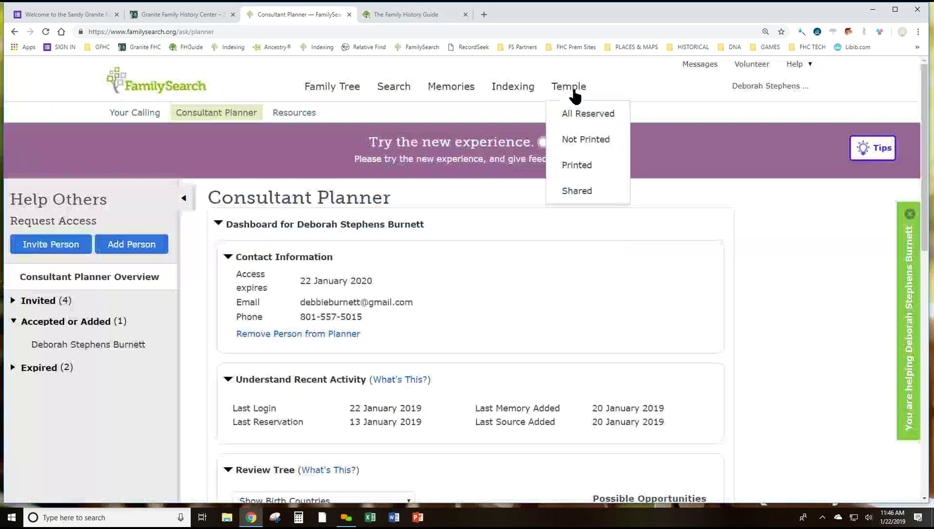
pyautogui.click(797, 67)
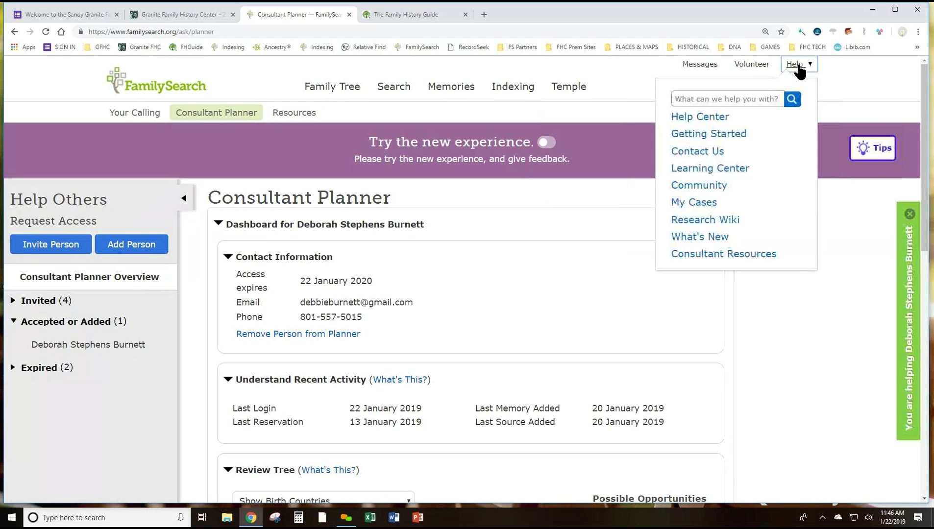
pyautogui.click(741, 263)
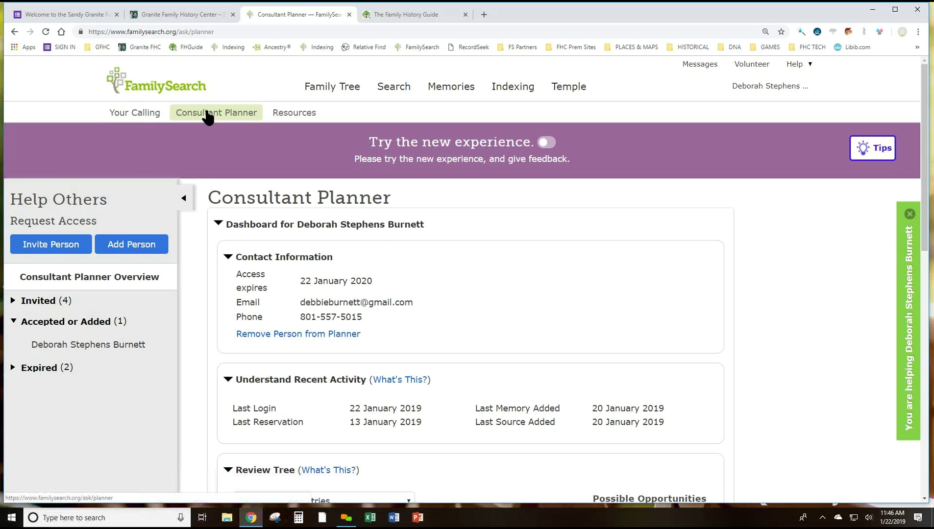
pyautogui.click(144, 114)
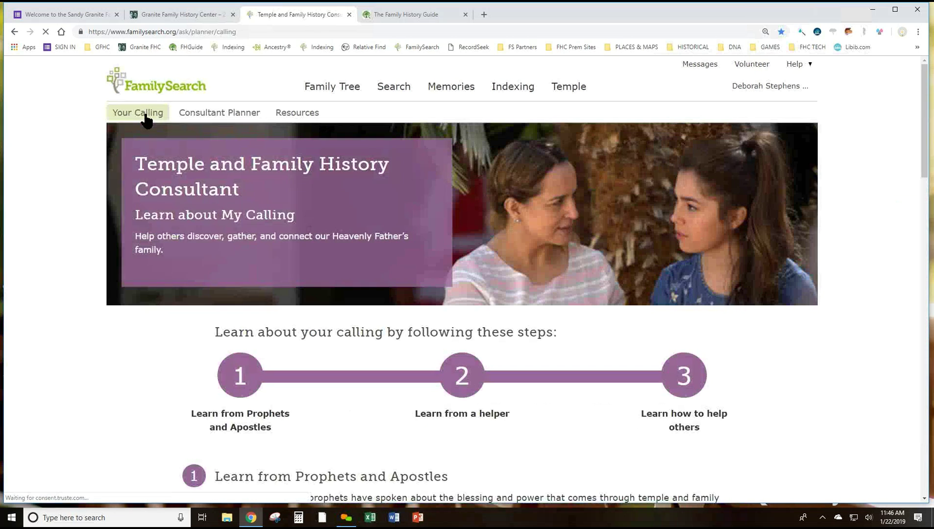
pyautogui.click(219, 113)
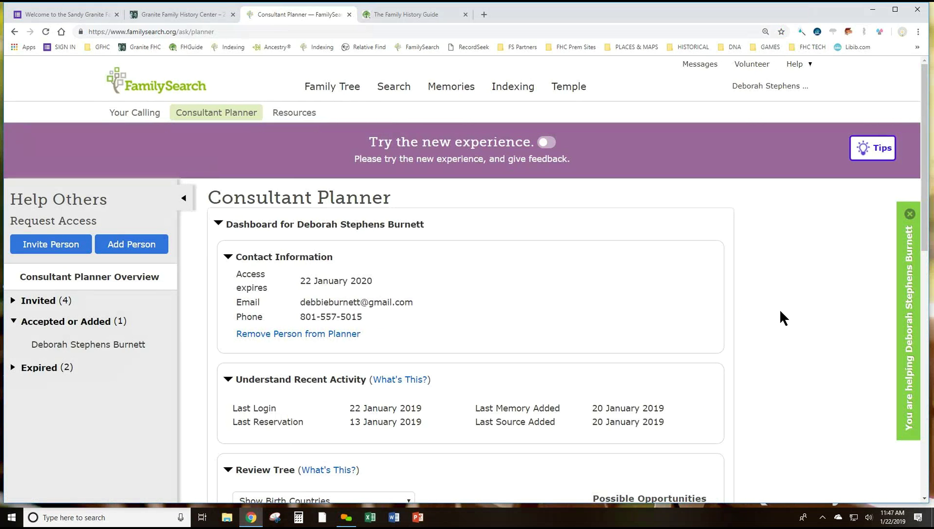
pyautogui.scroll(-2, 780, 311)
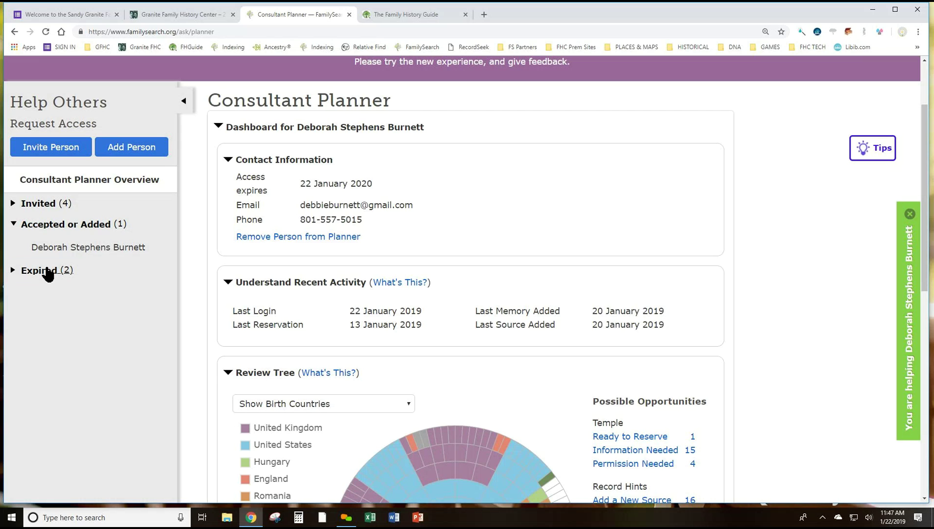
pyautogui.click(48, 273)
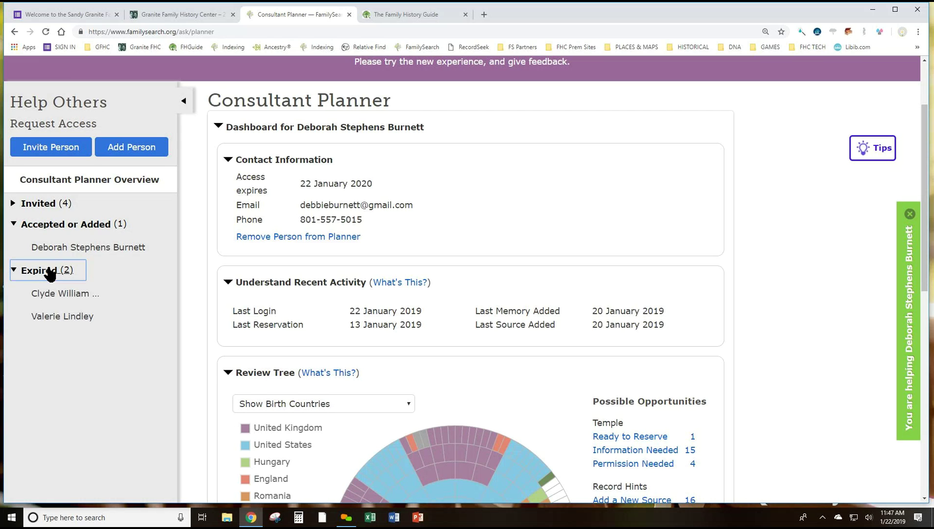
pyautogui.click(68, 318)
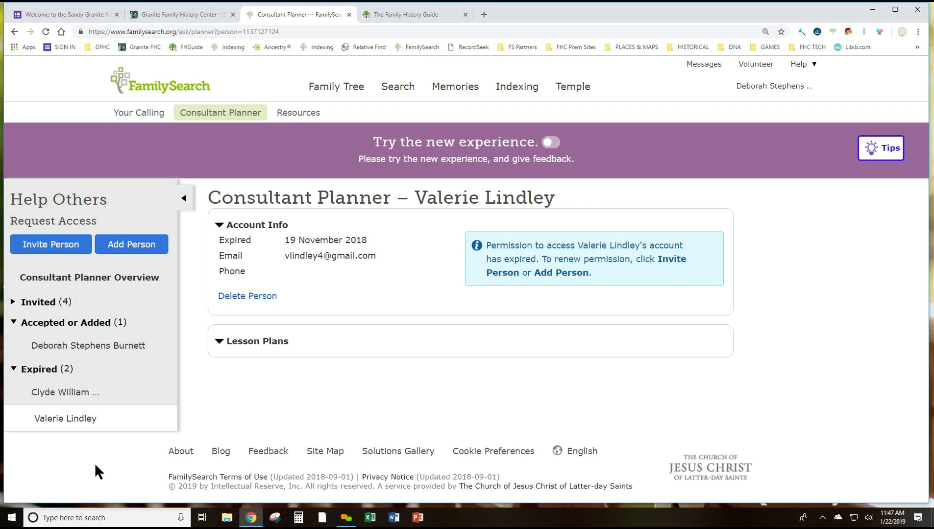
pyautogui.click(14, 32)
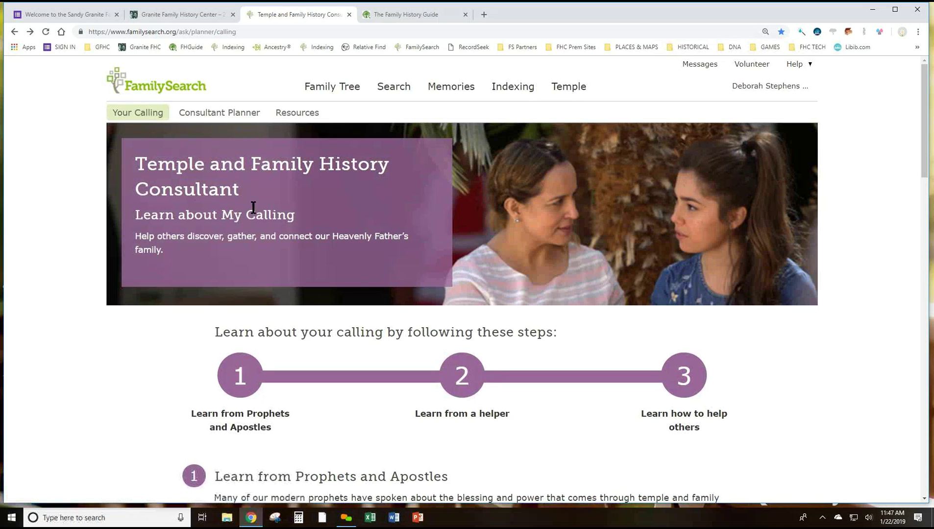
pyautogui.click(221, 113)
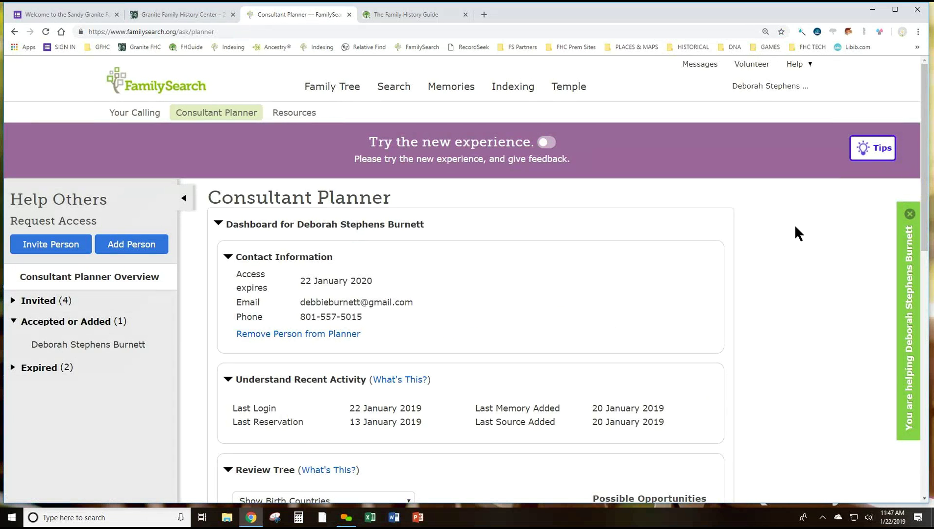
# Scroll down to Create Lessons, showing four plans including Websites and Temple Waiting 110 year
pyautogui.scroll(-8, 794, 225)
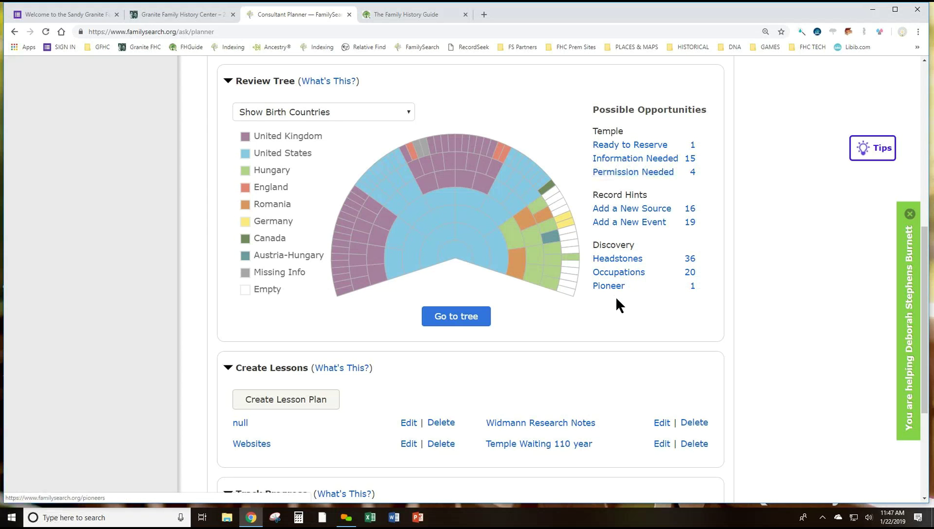
pyautogui.scroll(-3, 566, 304)
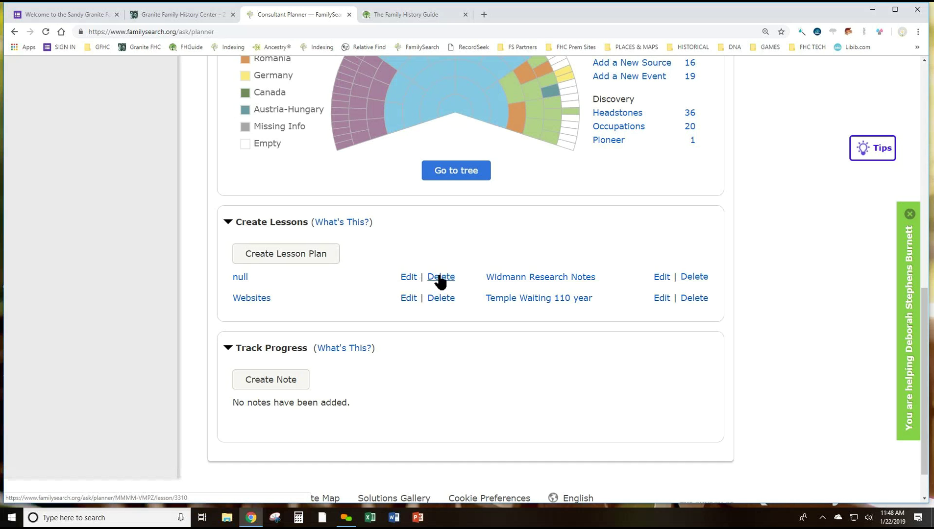
# Start a new lesson titled 'Demo Class' with a note about still needing British records
pyautogui.click(295, 253)
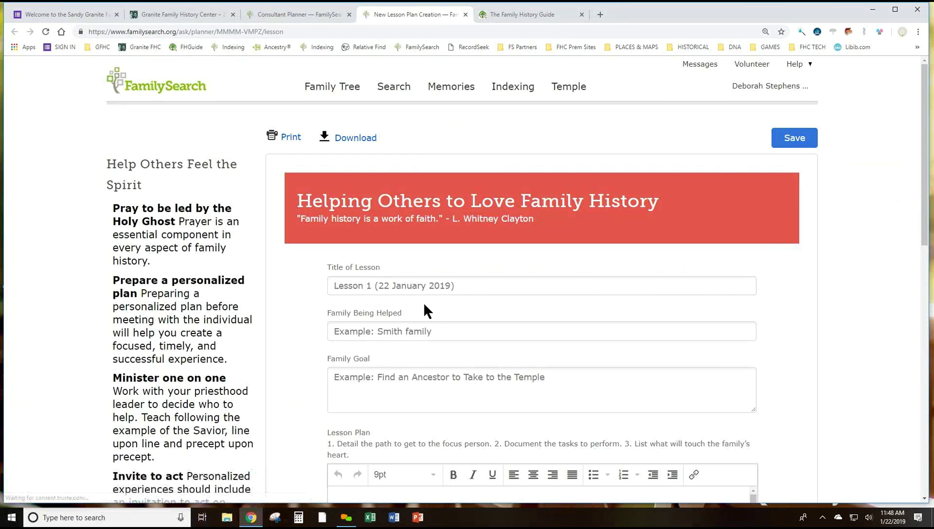
pyautogui.click(359, 289)
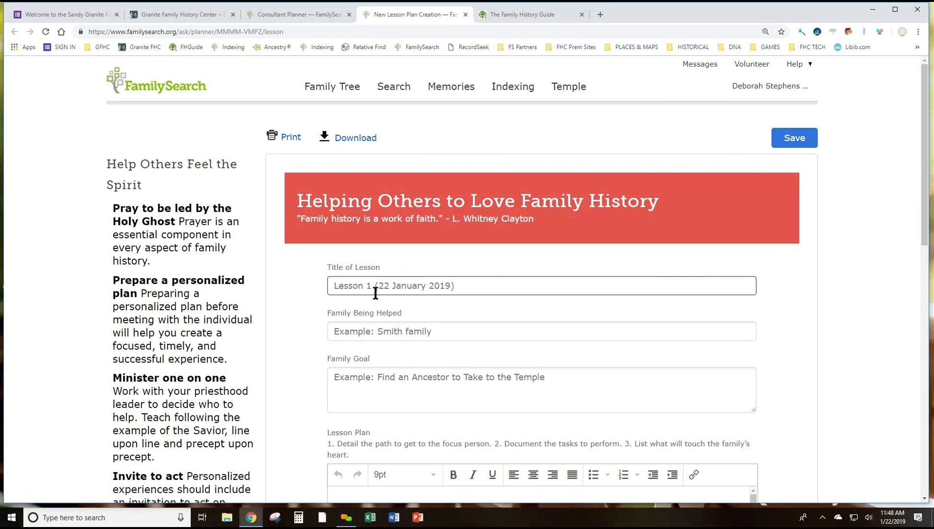
pyautogui.write('Demo Class')
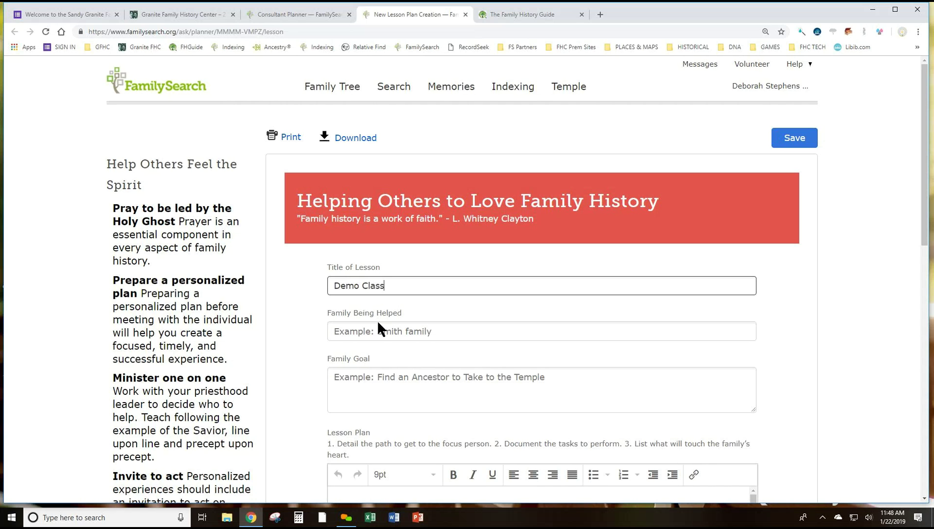
pyautogui.scroll(-4, 456, 388)
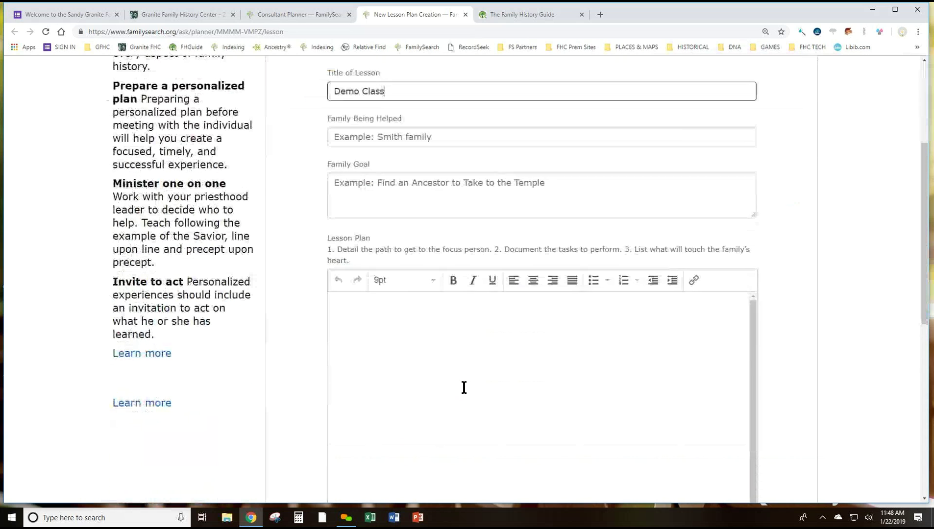
pyautogui.click(370, 308)
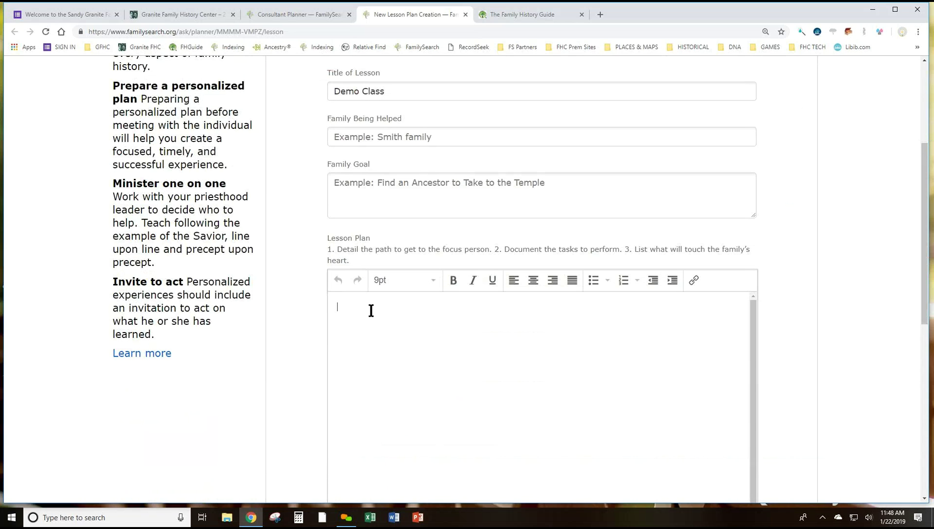
pyautogui.write('With Rex I still')
pyautogui.write(' ee')
pyautogui.press('BackSpace')
pyautogui.press('BackSpace')
pyautogui.press('BackSpace')
pyautogui.write('need british records')
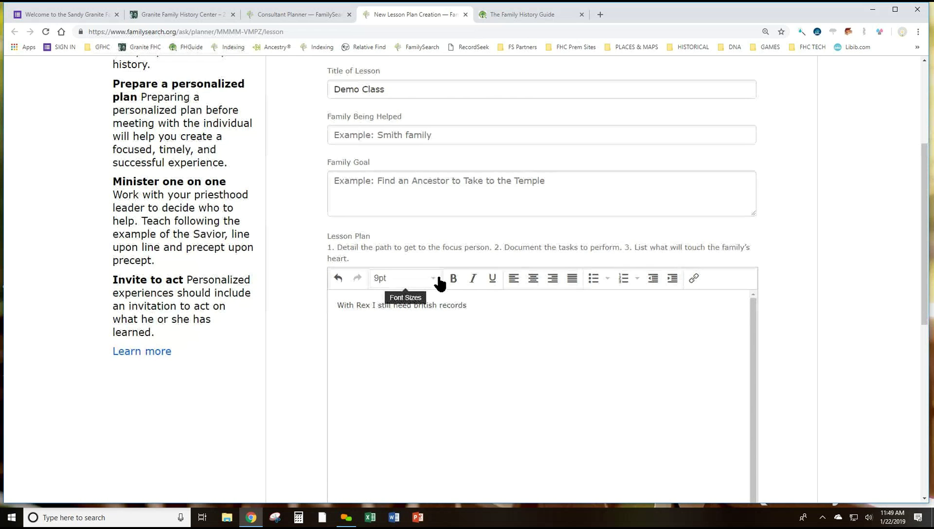
# Save the Demo Class lesson plan
pyautogui.scroll(-10, 473, 277)
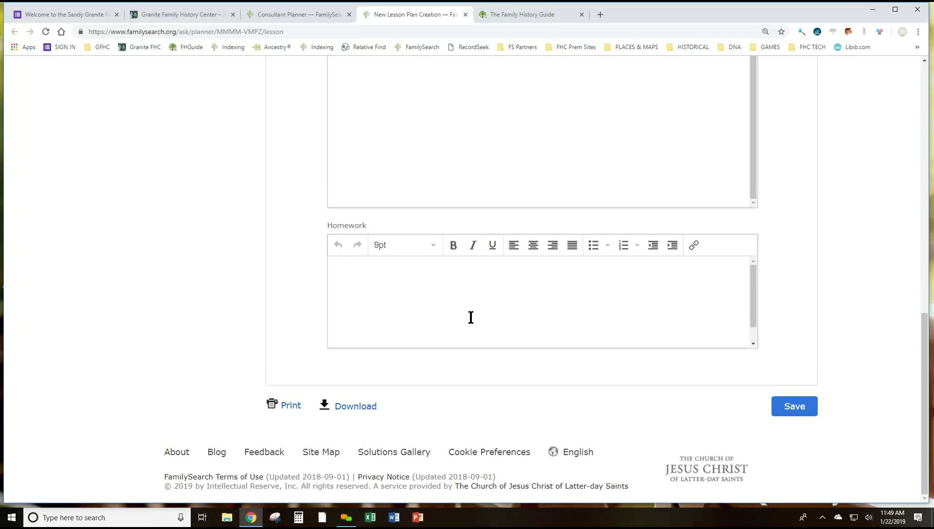
pyautogui.click(795, 407)
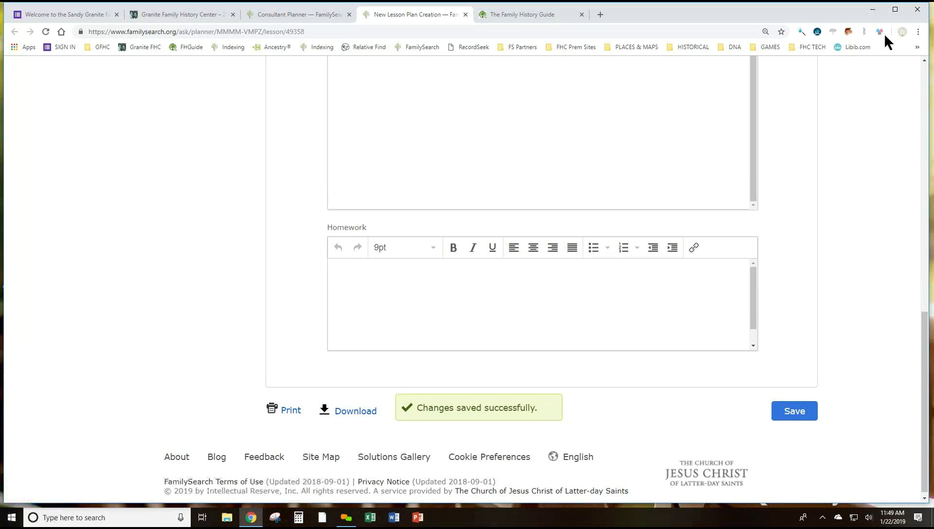
pyautogui.scroll(10, 822, 96)
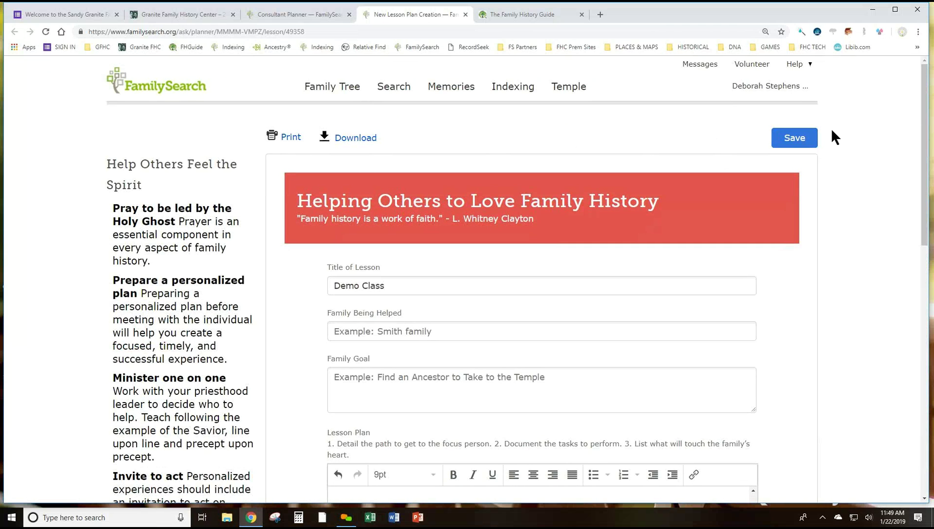
pyautogui.click(797, 139)
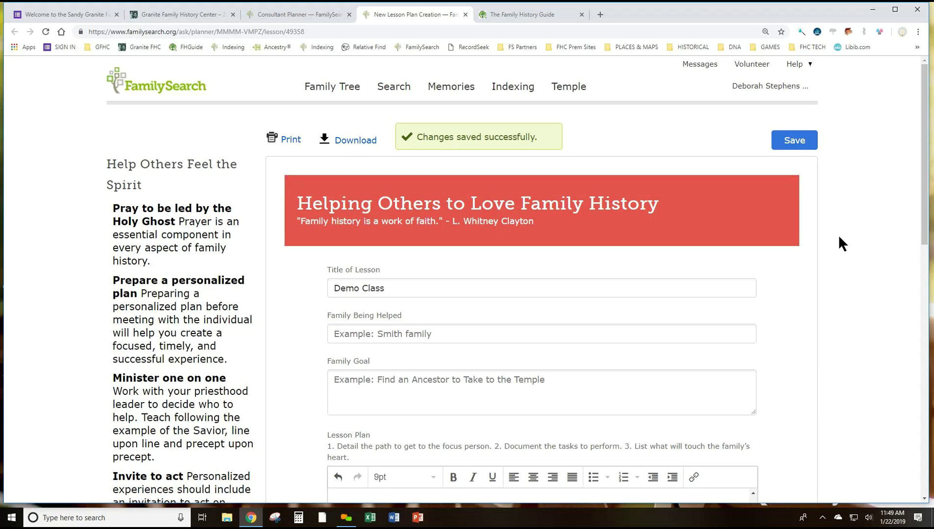
pyautogui.scroll(-3, 838, 234)
pyautogui.scroll(3, 837, 234)
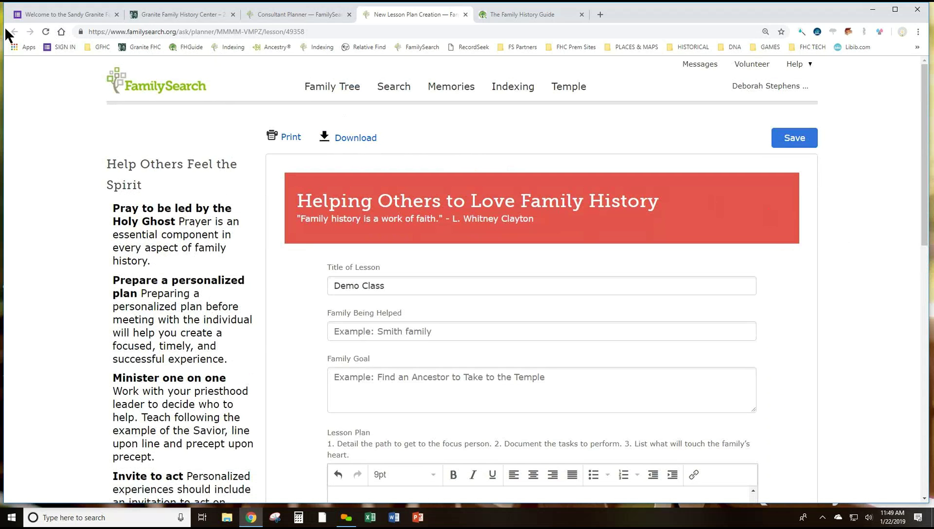
# Close the lesson plan tab and confirm Demo Class appears among five lesson plans under Create Lessons
pyautogui.click(466, 14)
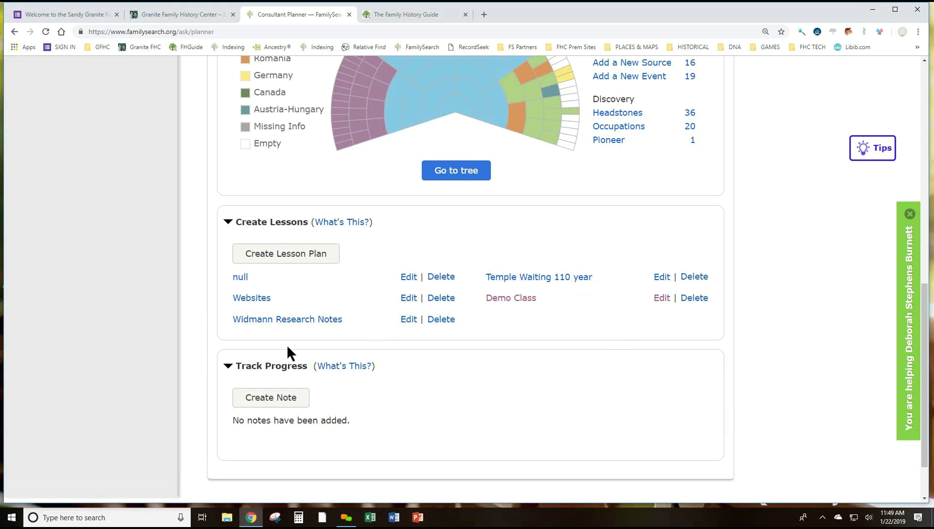
pyautogui.scroll(1, 446, 382)
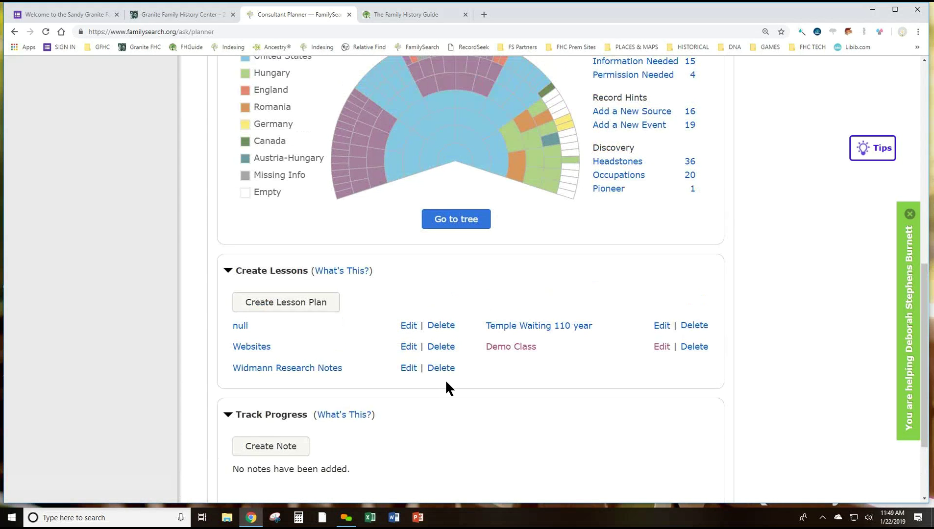
pyautogui.scroll(1, 445, 379)
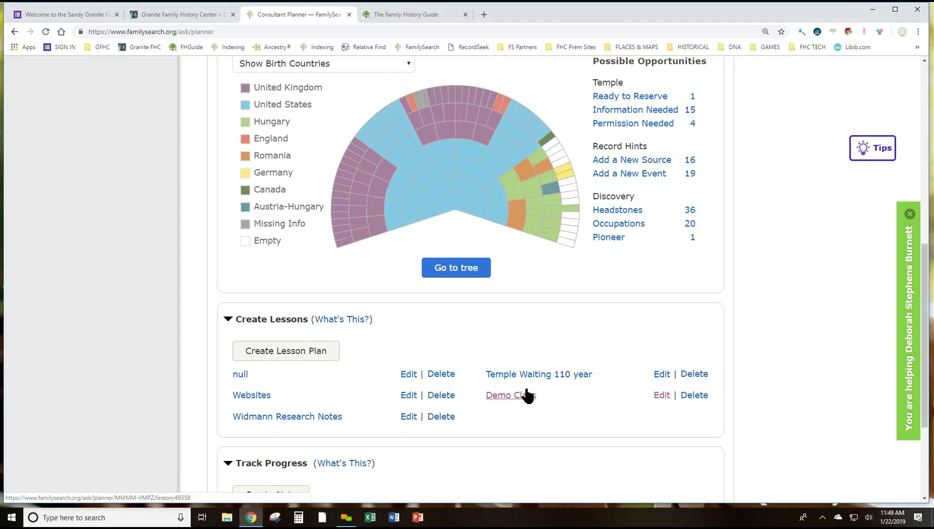
pyautogui.scroll(-3, 527, 396)
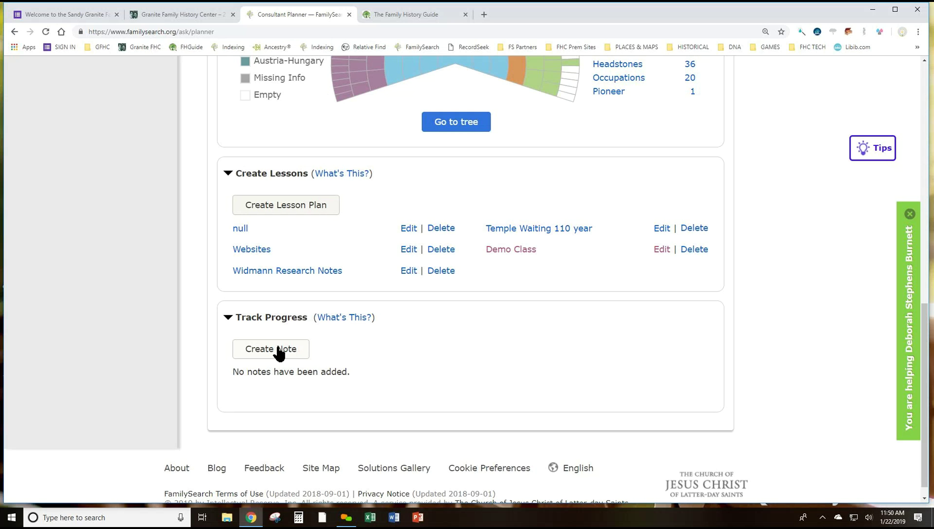
pyautogui.scroll(8, 260, 328)
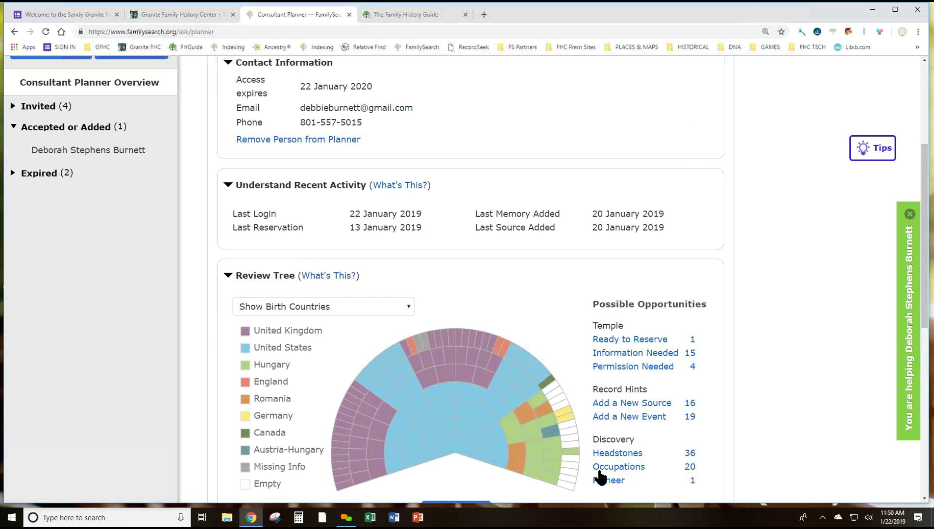
pyautogui.scroll(-4, 600, 476)
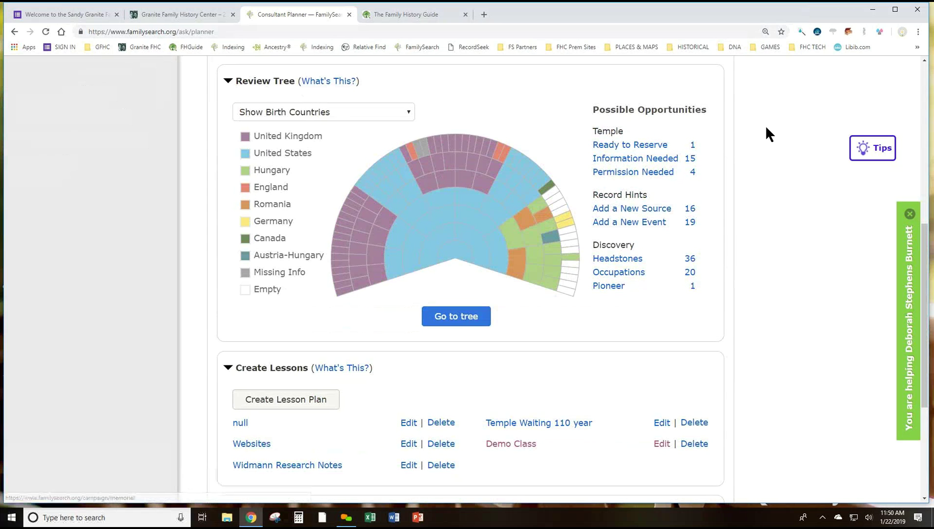
pyautogui.click(628, 146)
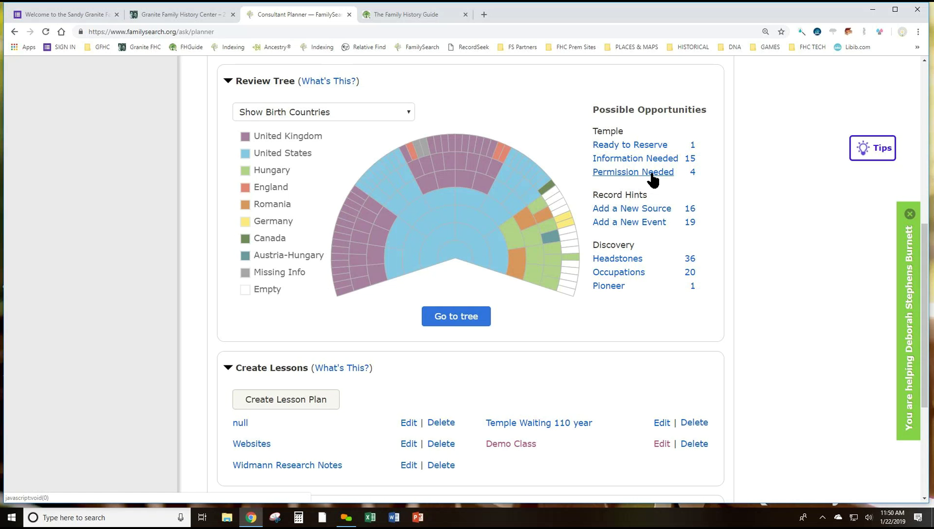
pyautogui.click(408, 116)
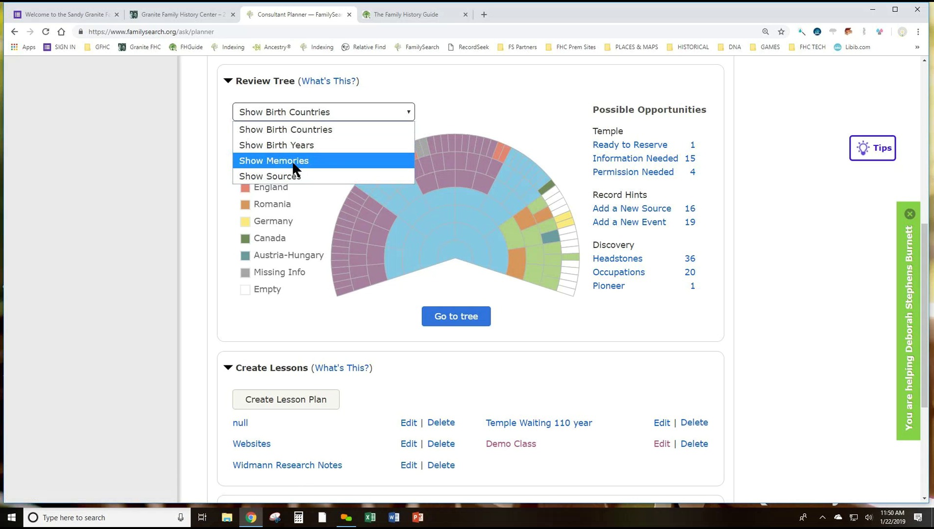
pyautogui.click(305, 145)
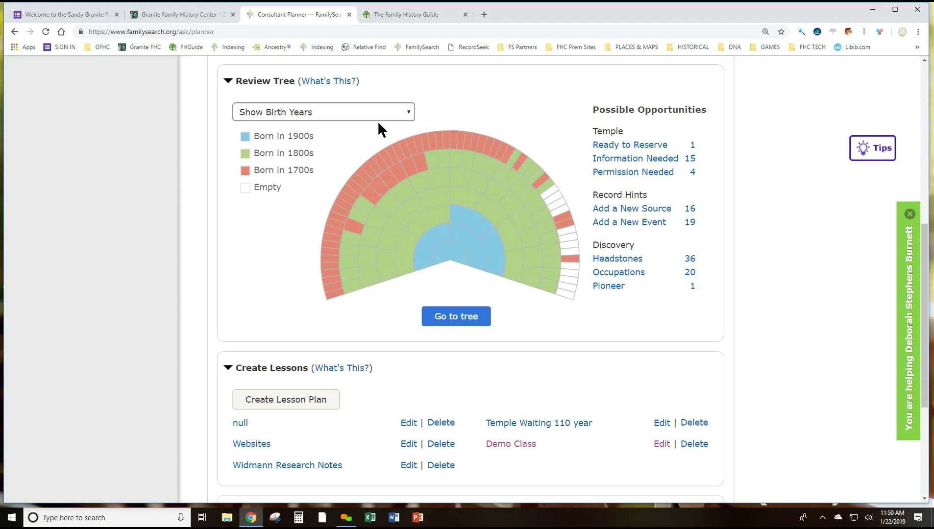
pyautogui.click(411, 112)
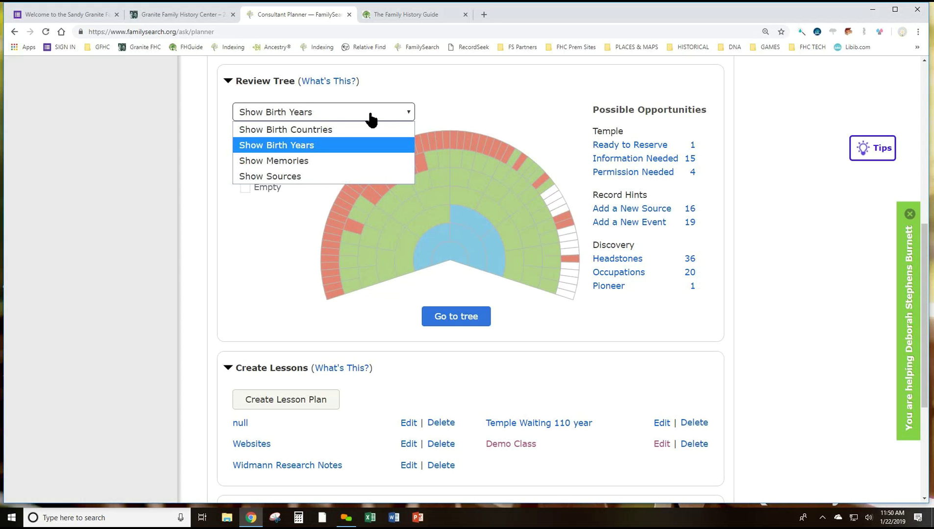
pyautogui.click(327, 132)
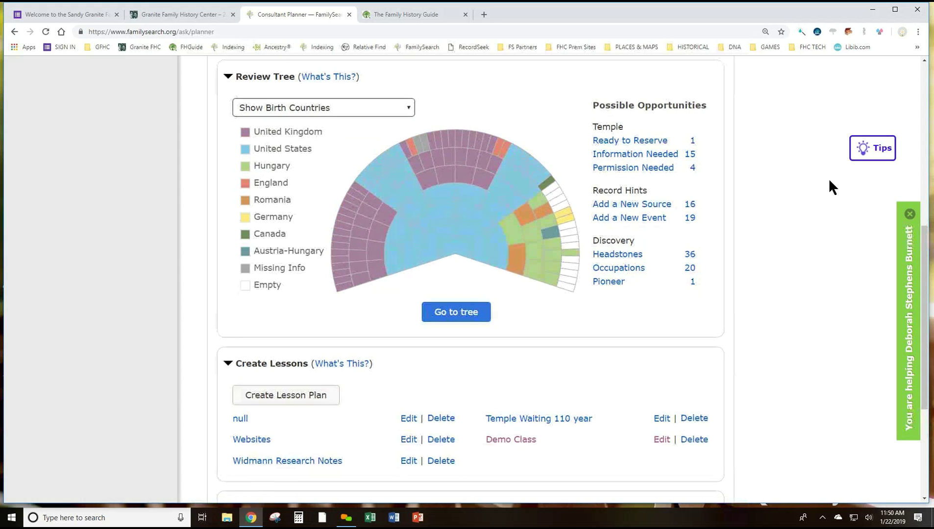
pyautogui.scroll(-4, 828, 181)
pyautogui.scroll(4, 827, 184)
pyautogui.scroll(6, 826, 182)
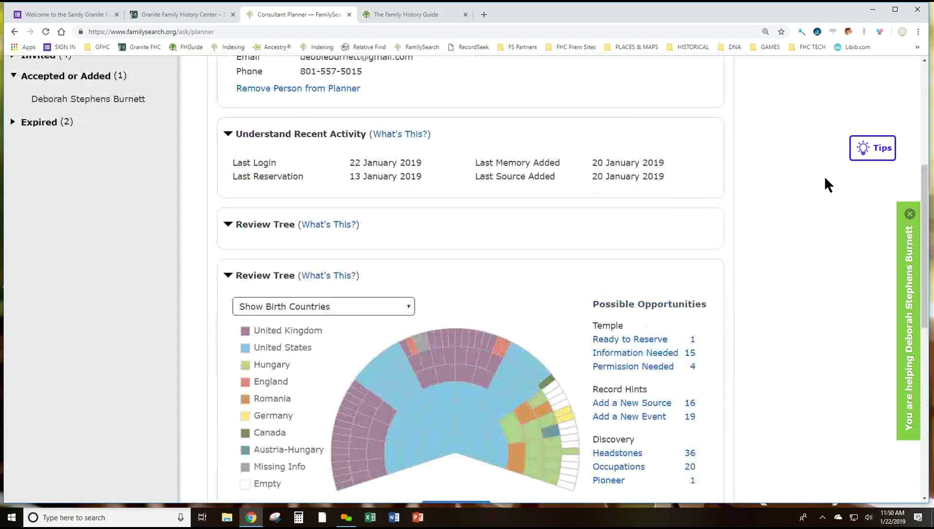